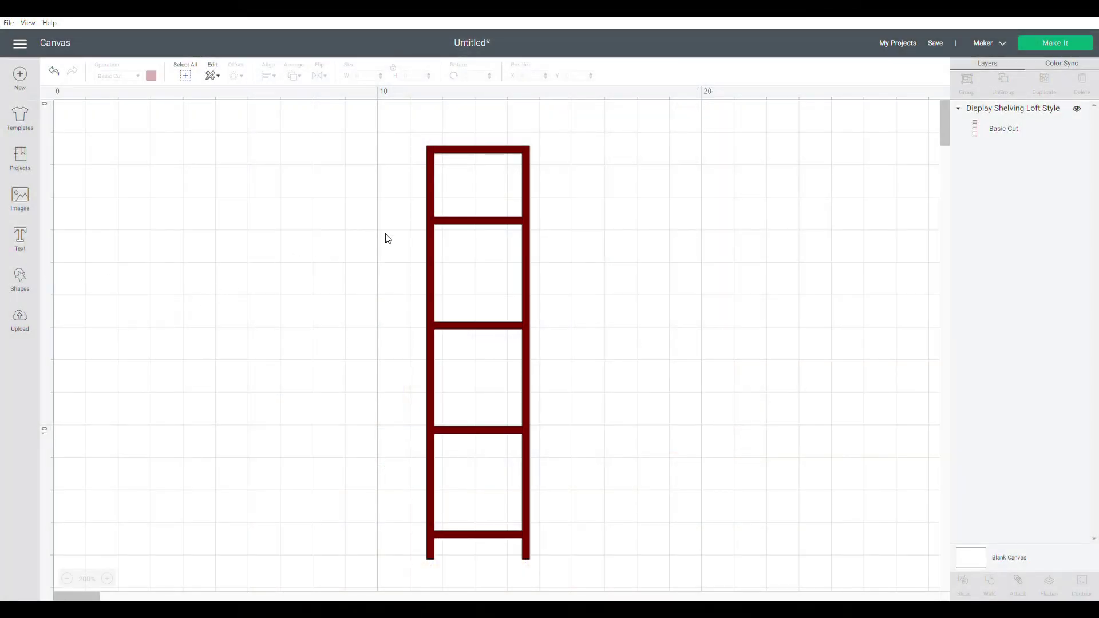
Step: Add a square with unlocked proportions left of the shelving frame and move the frame further right to separate them
{"action": "left_click_drag", "start_coordinate": [453, 227], "coordinate": [472, 222]}
{"action": "left_click", "coordinate": [419, 200]}
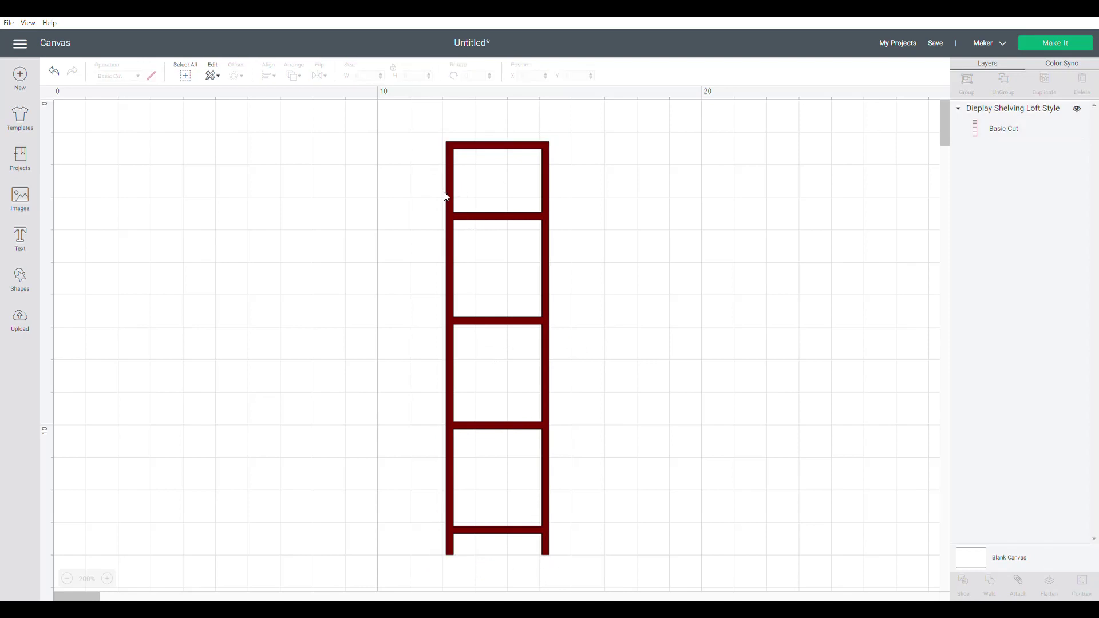
{"action": "left_click", "coordinate": [24, 275]}
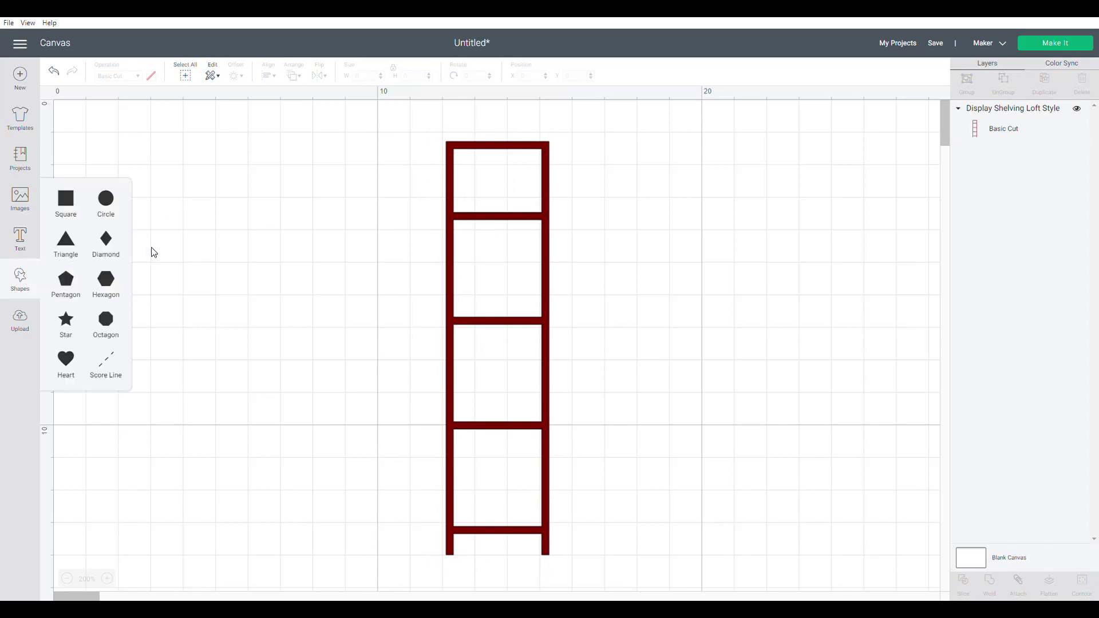
{"action": "left_click", "coordinate": [67, 206]}
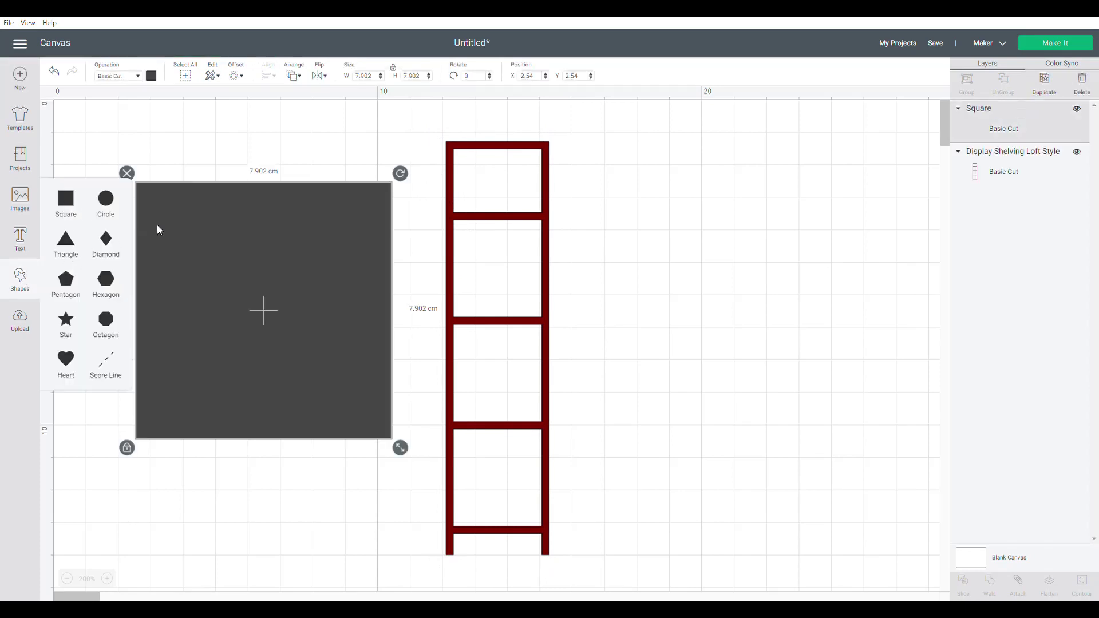
{"action": "left_click", "coordinate": [396, 70]}
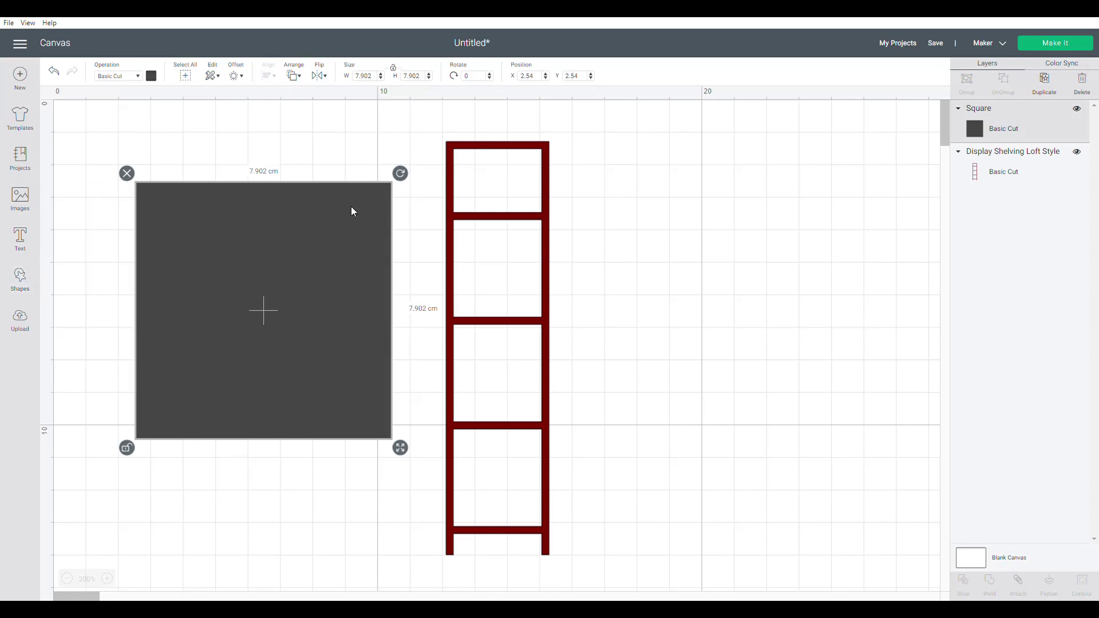
{"action": "left_click_drag", "start_coordinate": [353, 210], "coordinate": [359, 174]}
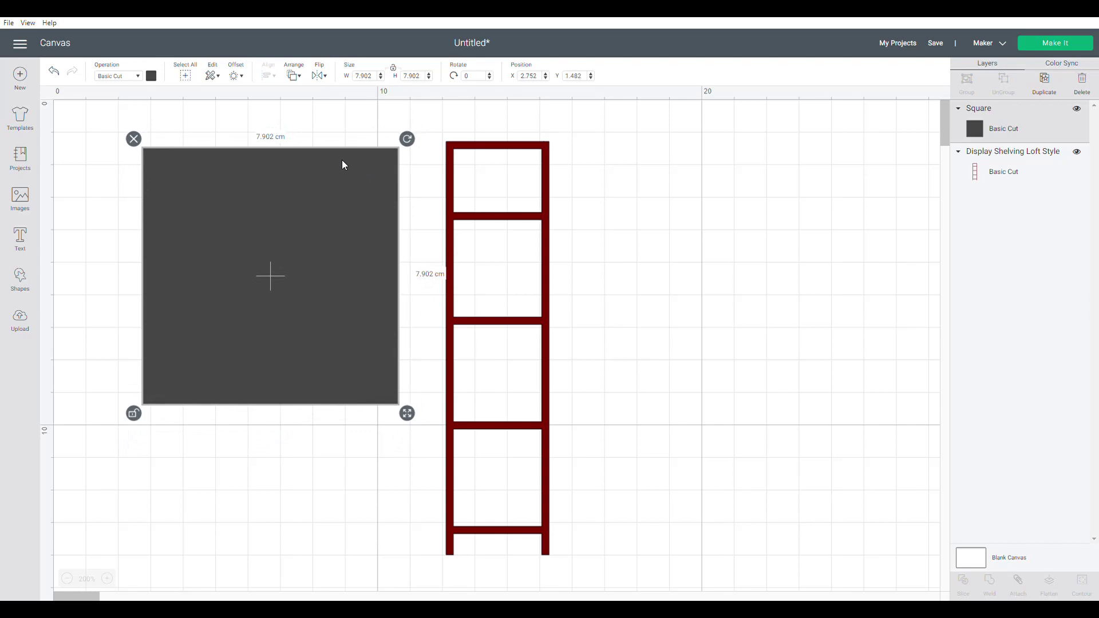
{"action": "left_click", "coordinate": [481, 215]}
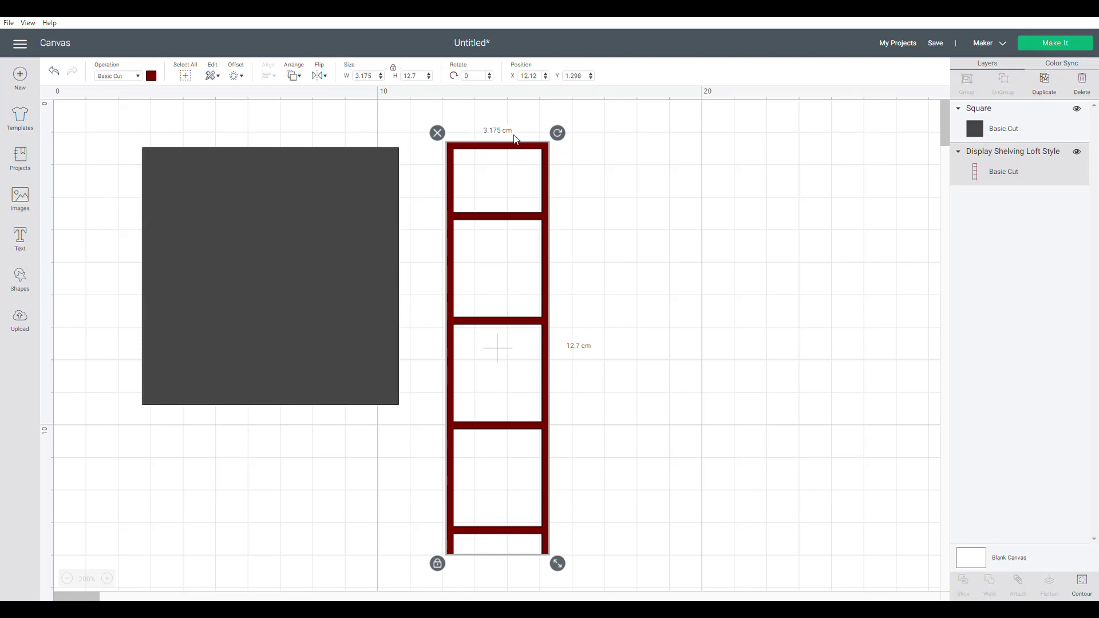
{"action": "left_click_drag", "start_coordinate": [552, 154], "coordinate": [590, 210]}
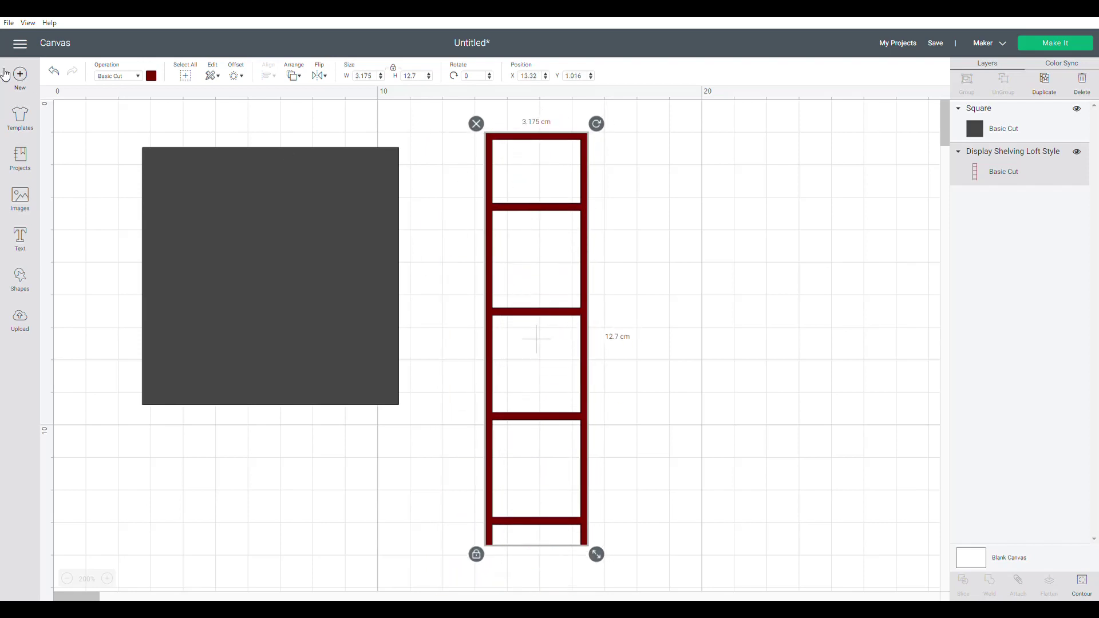
Step: Switch the canvas units to Imperial in the settings
{"action": "left_click", "coordinate": [20, 45]}
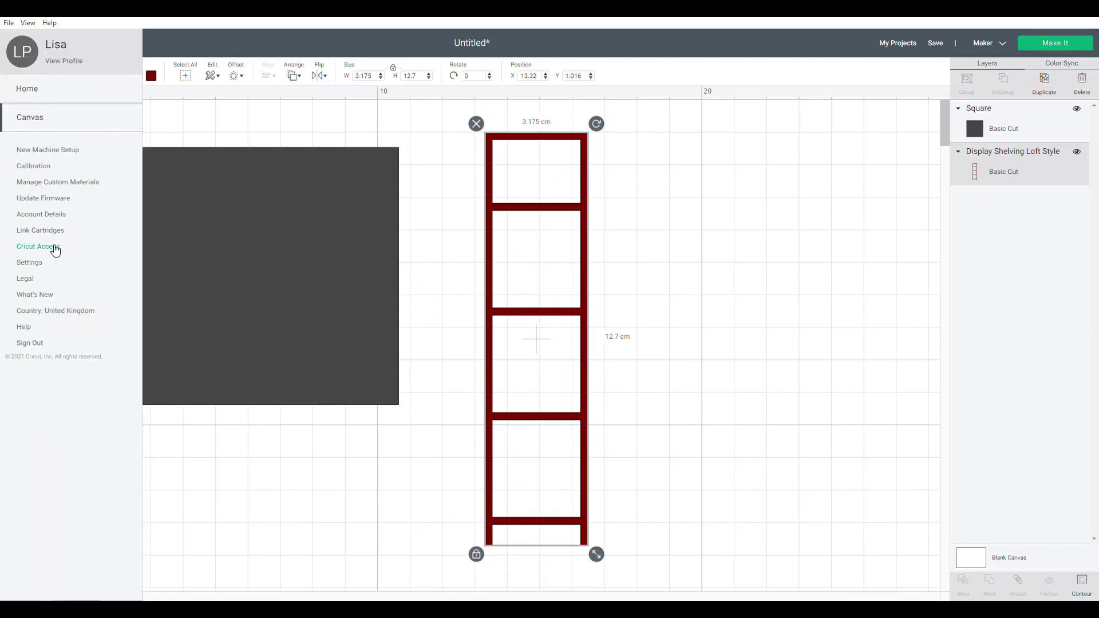
{"action": "left_click", "coordinate": [29, 263]}
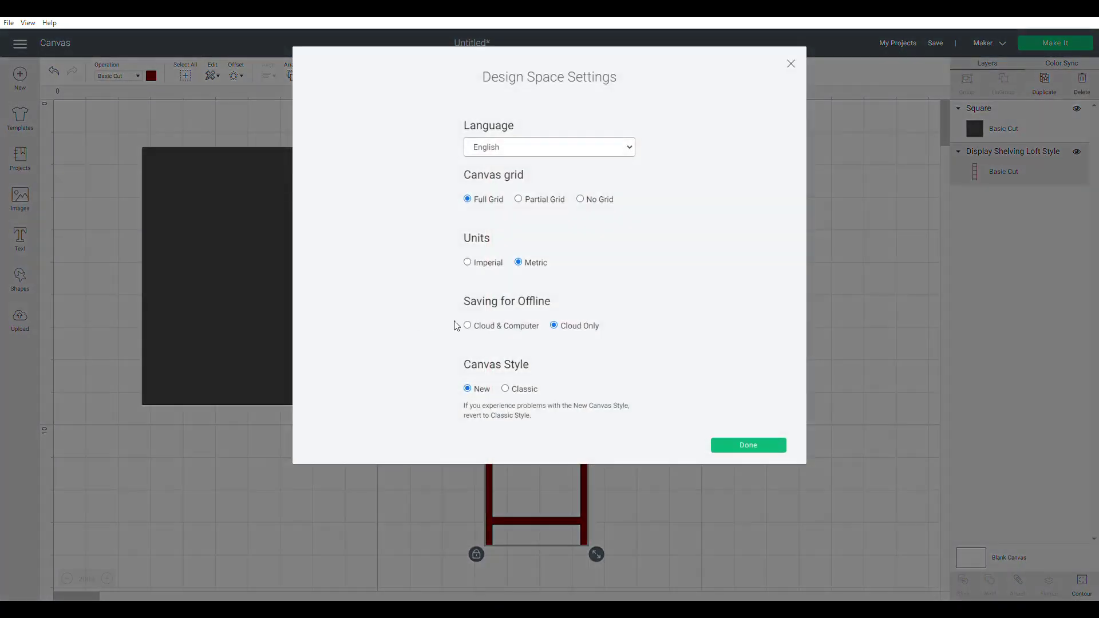
{"action": "left_click", "coordinate": [467, 262]}
{"action": "left_click", "coordinate": [750, 447]}
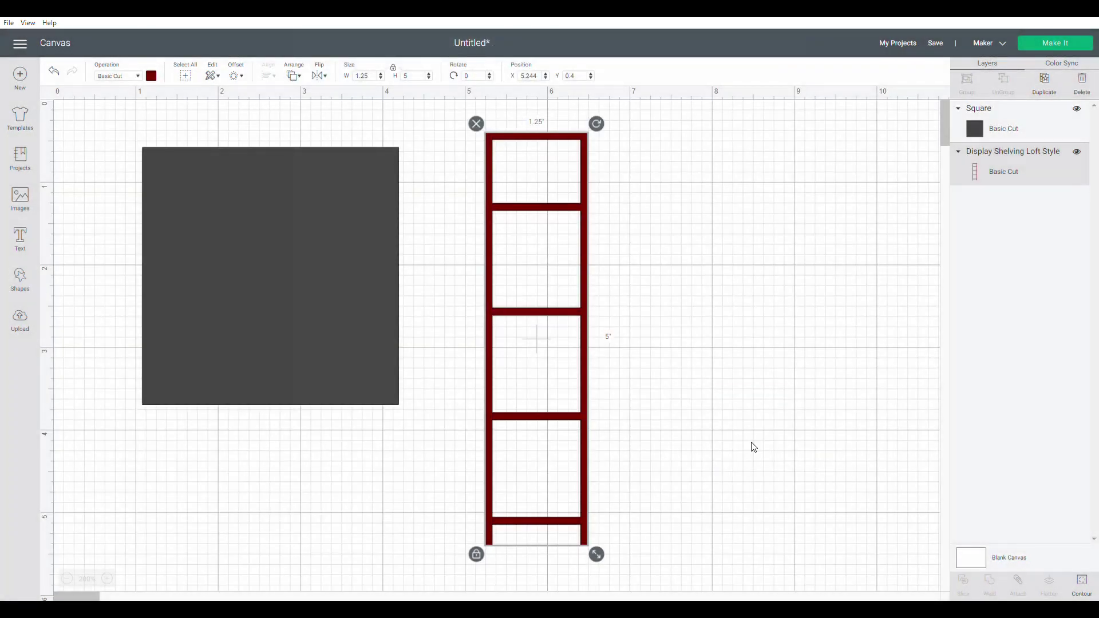
Step: Reshape the square into an upright rectangle 1.25 inches wide and 5 inches high
{"action": "left_click_drag", "start_coordinate": [375, 245], "coordinate": [398, 235]}
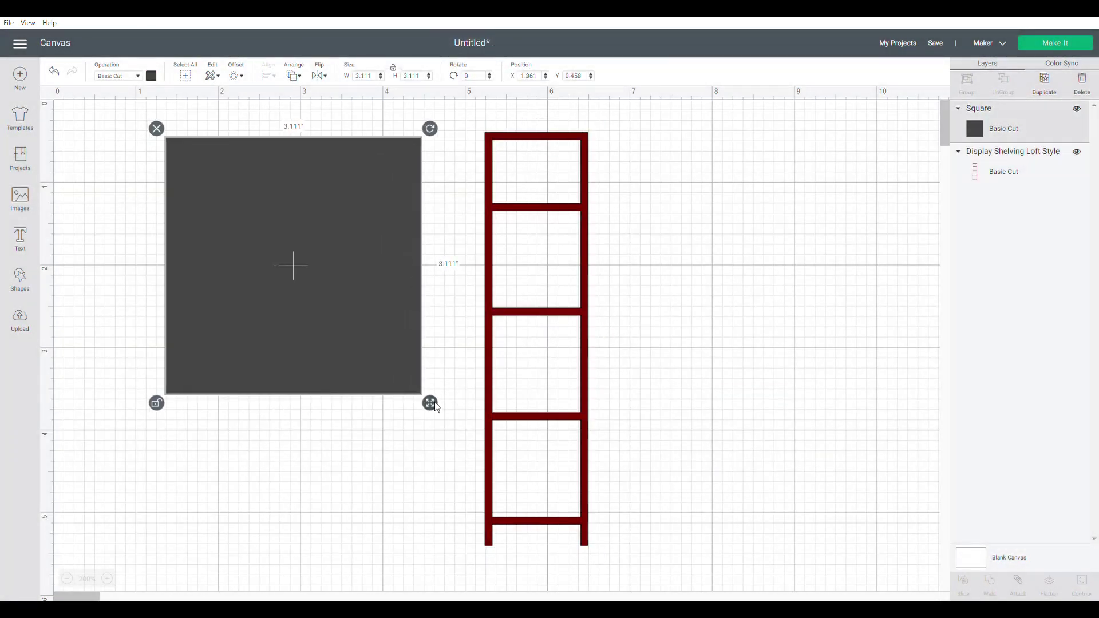
{"action": "left_click_drag", "start_coordinate": [436, 407], "coordinate": [312, 555]}
{"action": "left_click_drag", "start_coordinate": [276, 429], "coordinate": [337, 423]}
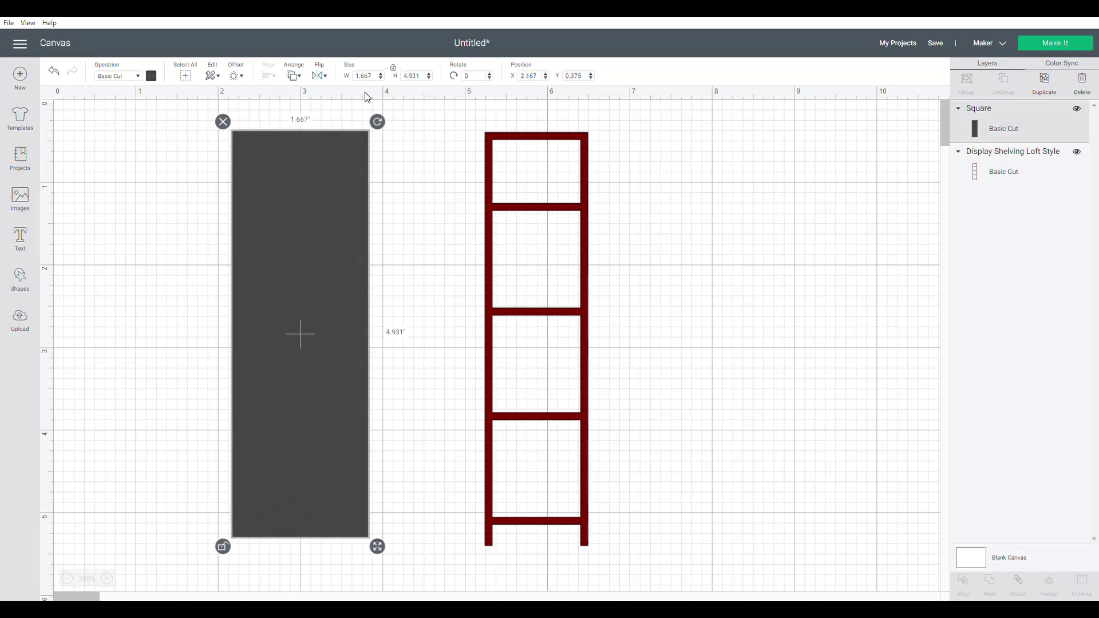
{"action": "left_click", "coordinate": [365, 77]}
{"action": "type", "text": "1.25"}
{"action": "key", "text": "Tab"}
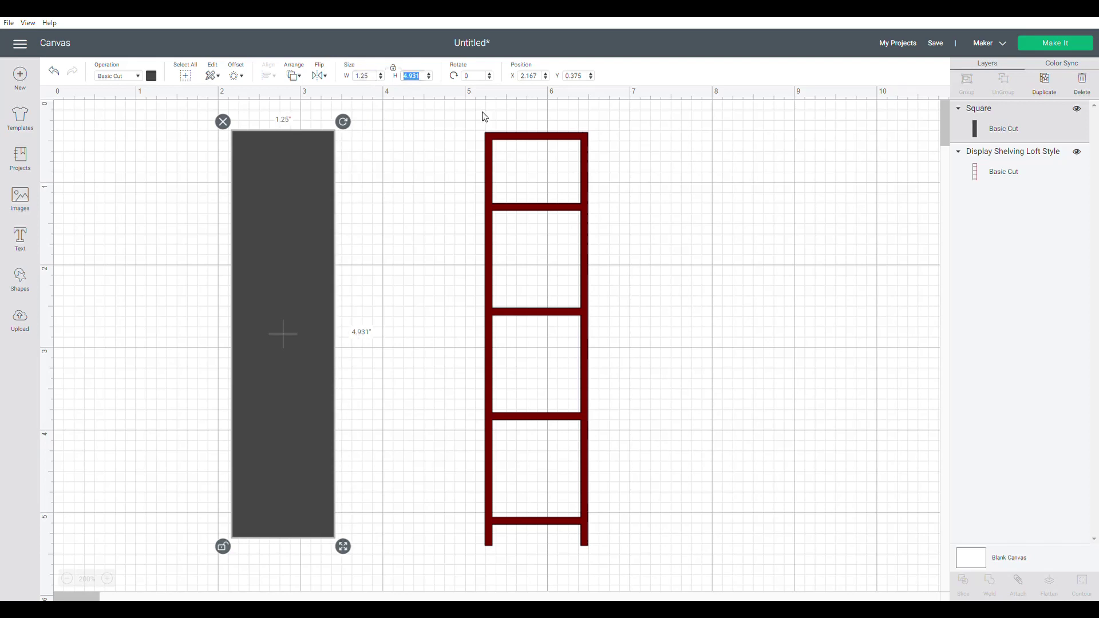
{"action": "type", "text": "5"}
{"action": "key", "text": "Tab"}
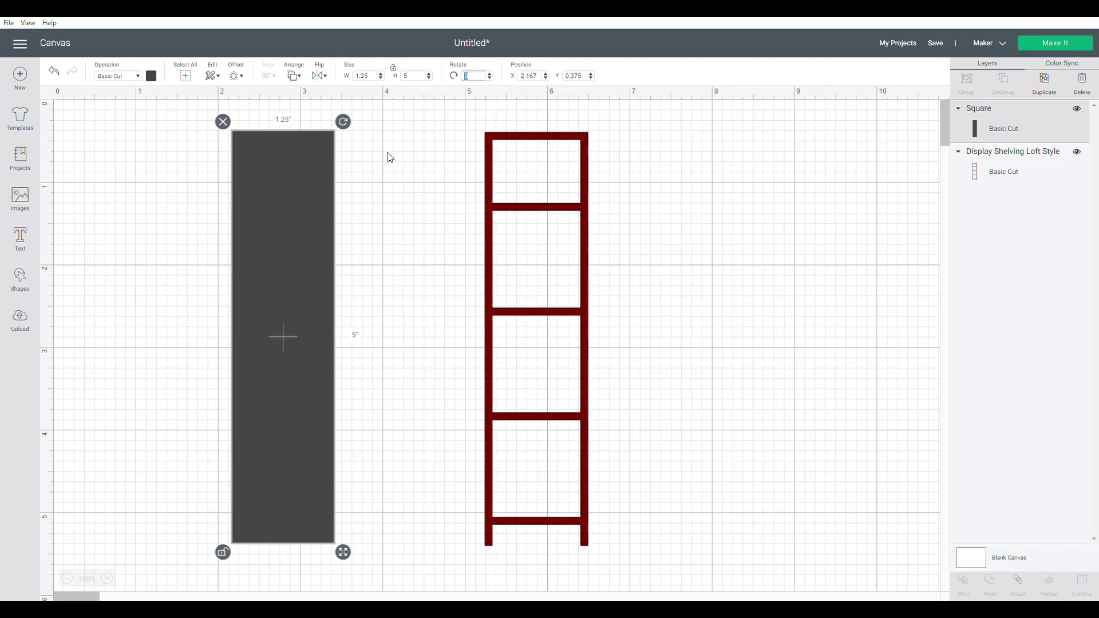
Step: Duplicate the dark rectangle, recolour the copy green and place it between the original and the shelving frame
{"action": "left_click_drag", "start_coordinate": [304, 233], "coordinate": [422, 223]}
{"action": "left_click", "coordinate": [378, 212]}
{"action": "key", "text": "ctrl+d"}
{"action": "left_click", "coordinate": [151, 76]}
{"action": "left_click", "coordinate": [219, 161]}
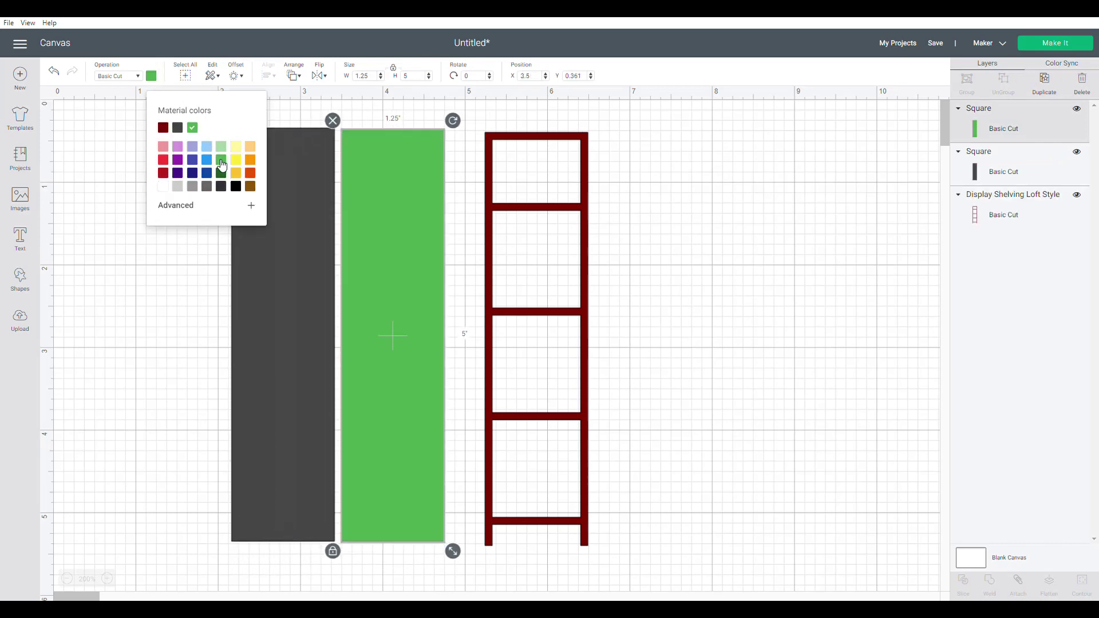
{"action": "left_click", "coordinate": [183, 314]}
{"action": "left_click_drag", "start_coordinate": [417, 175], "coordinate": [417, 174]}
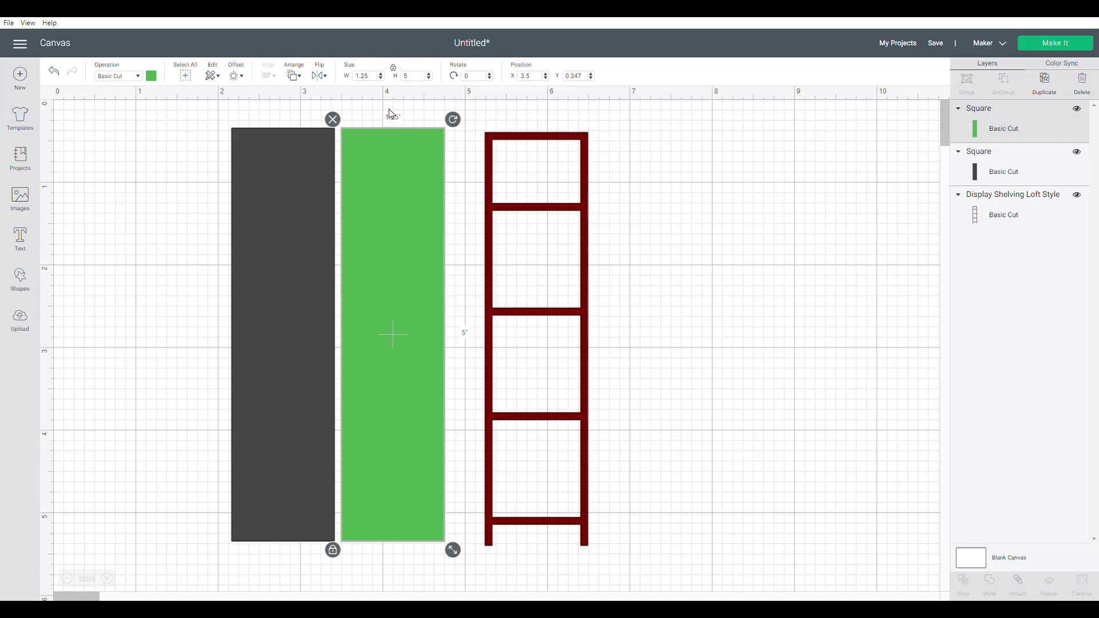
Step: Switch the canvas units back to Metric in the settings
{"action": "left_click", "coordinate": [20, 44]}
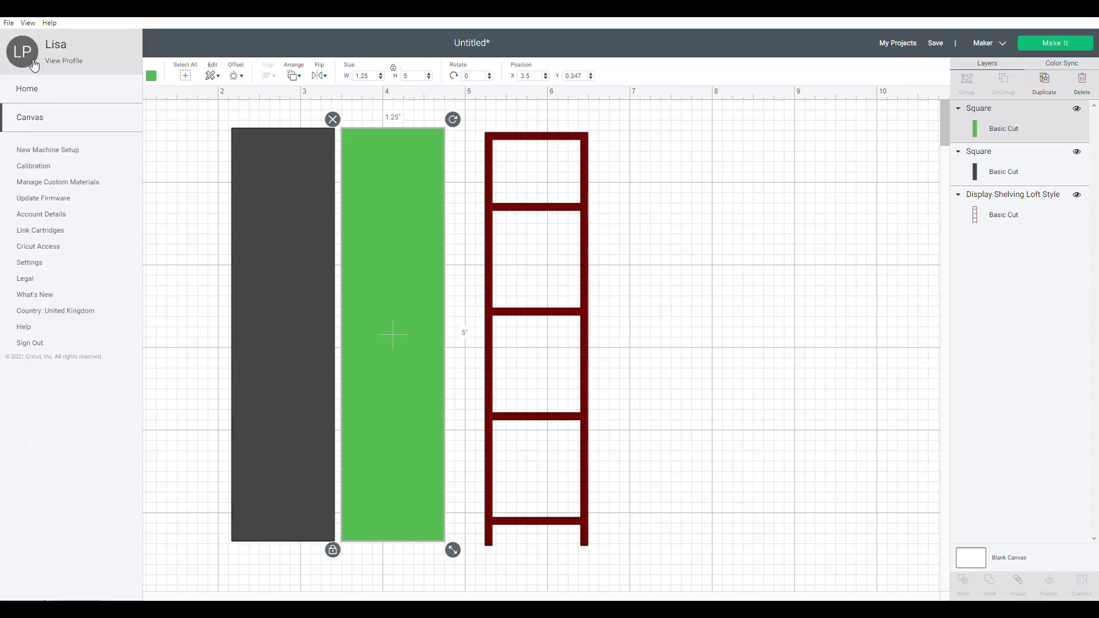
{"action": "left_click", "coordinate": [33, 265]}
{"action": "left_click", "coordinate": [530, 264]}
{"action": "left_click", "coordinate": [743, 444]}
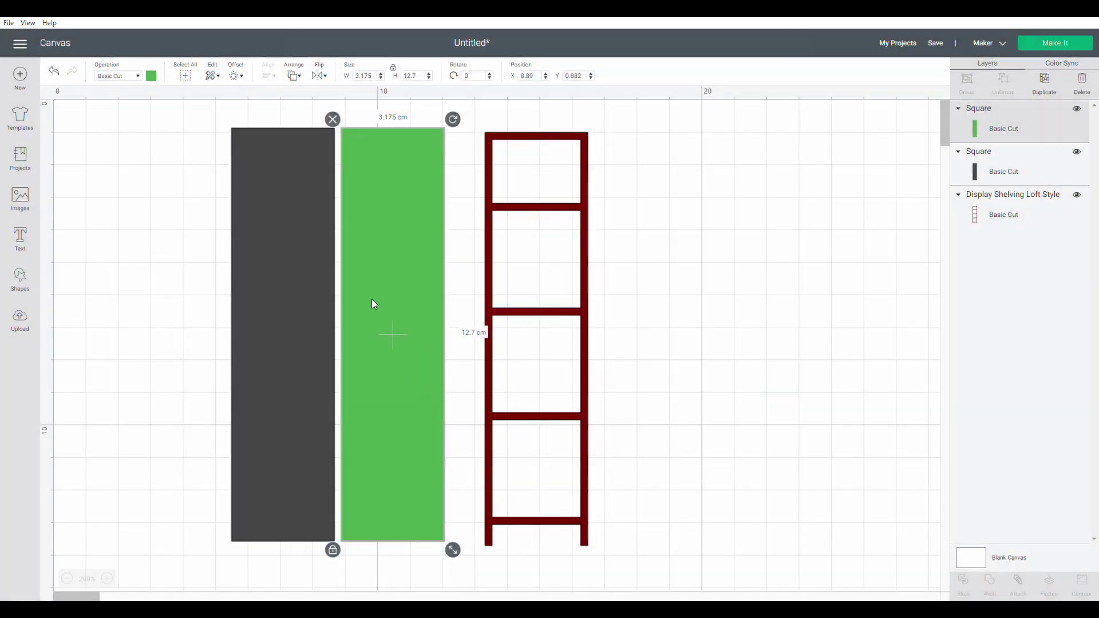
Step: Move the dark rectangle slightly left to widen its gap to the green rectangle
{"action": "left_click", "coordinate": [204, 309]}
{"action": "left_click_drag", "start_coordinate": [278, 307], "coordinate": [265, 311]}
{"action": "left_click", "coordinate": [424, 293]}
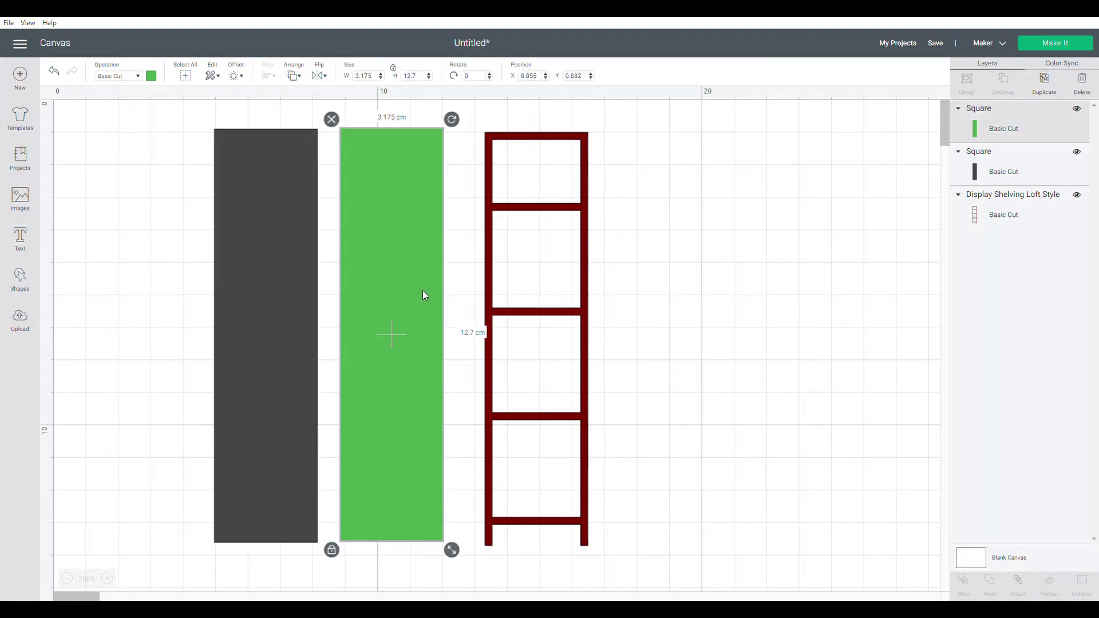
Step: Try to set the green rectangle's width to 0.2 cm with its proportions locked
{"action": "left_click", "coordinate": [375, 77]}
{"action": "type", "text": ".2"}
{"action": "key", "text": "Return"}
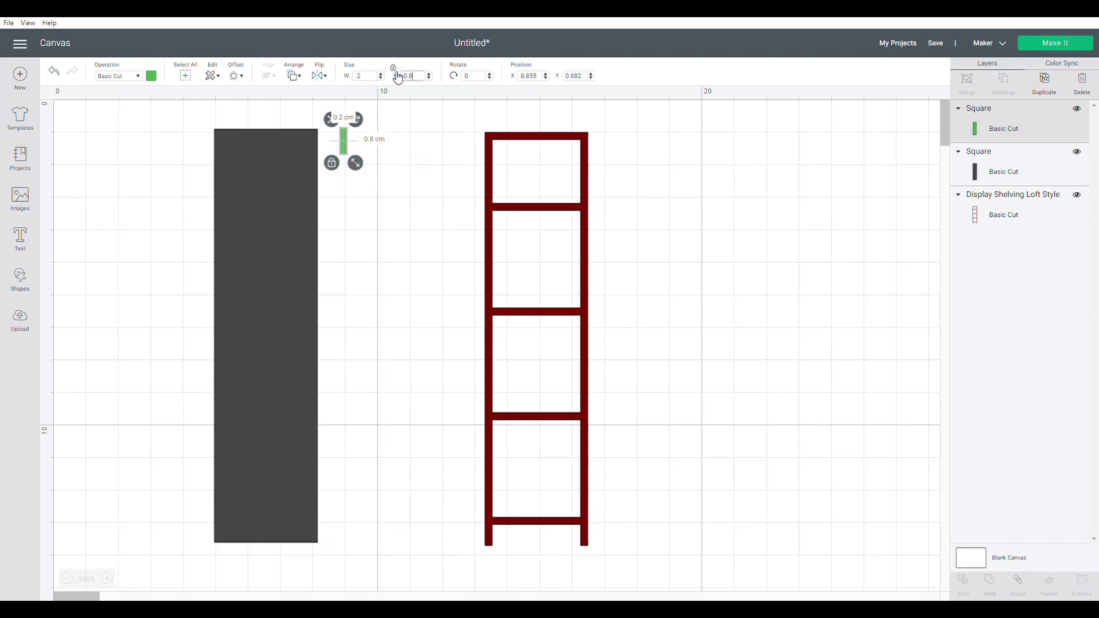
{"action": "left_click", "coordinate": [54, 71]}
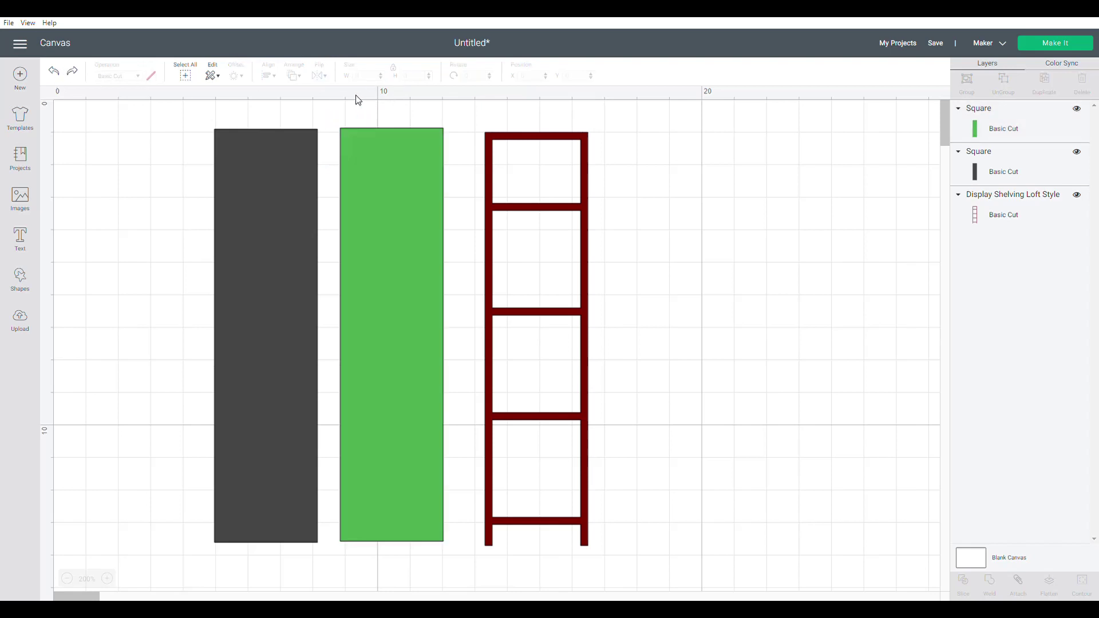
Step: Unlock the green rectangle's proportions and set only its width to 0.2 cm
{"action": "left_click", "coordinate": [399, 183]}
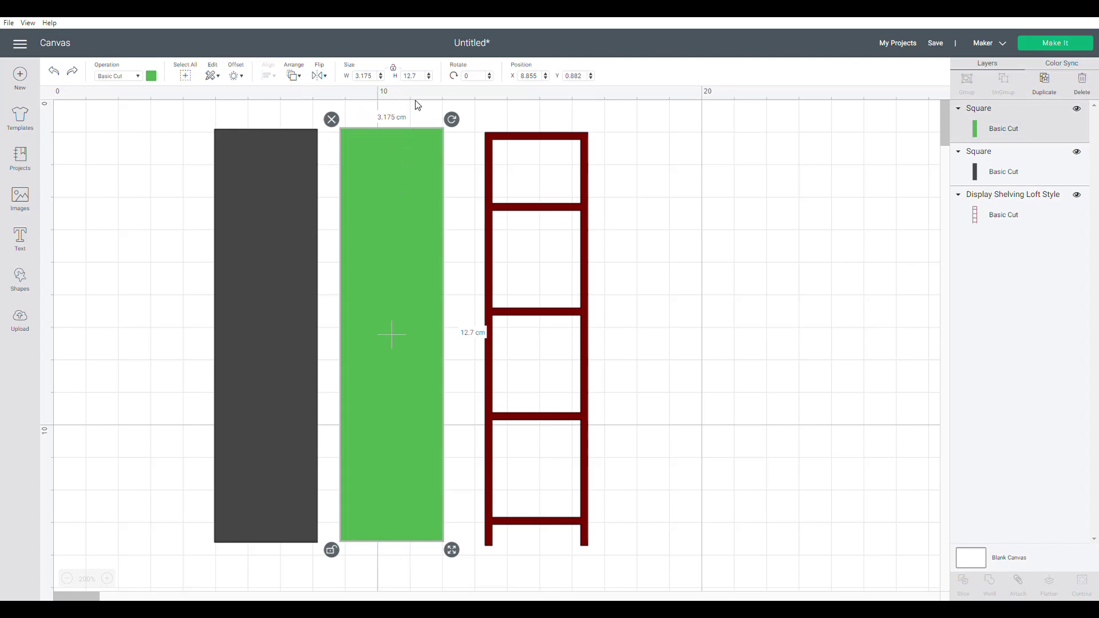
{"action": "double_click", "coordinate": [366, 76]}
{"action": "type", "text": "2"}
{"action": "key", "text": "Tab"}
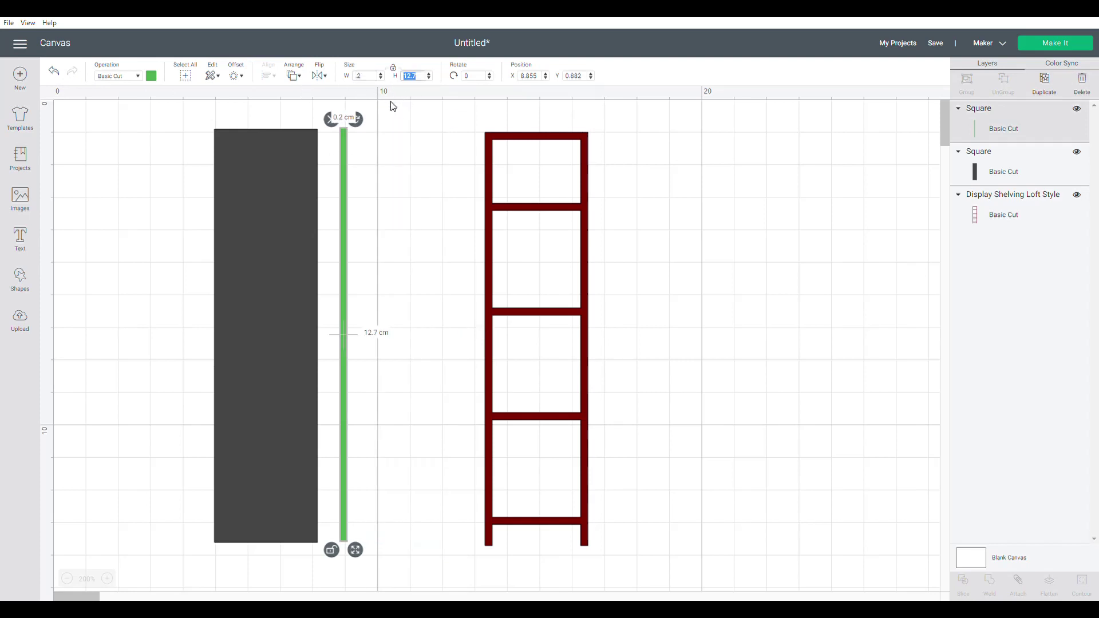
Step: Place the green strip along the dark rectangle's left edge and a duplicate of it along the right edge
{"action": "left_click_drag", "start_coordinate": [349, 158], "coordinate": [218, 160]}
{"action": "left_click", "coordinate": [271, 168]}
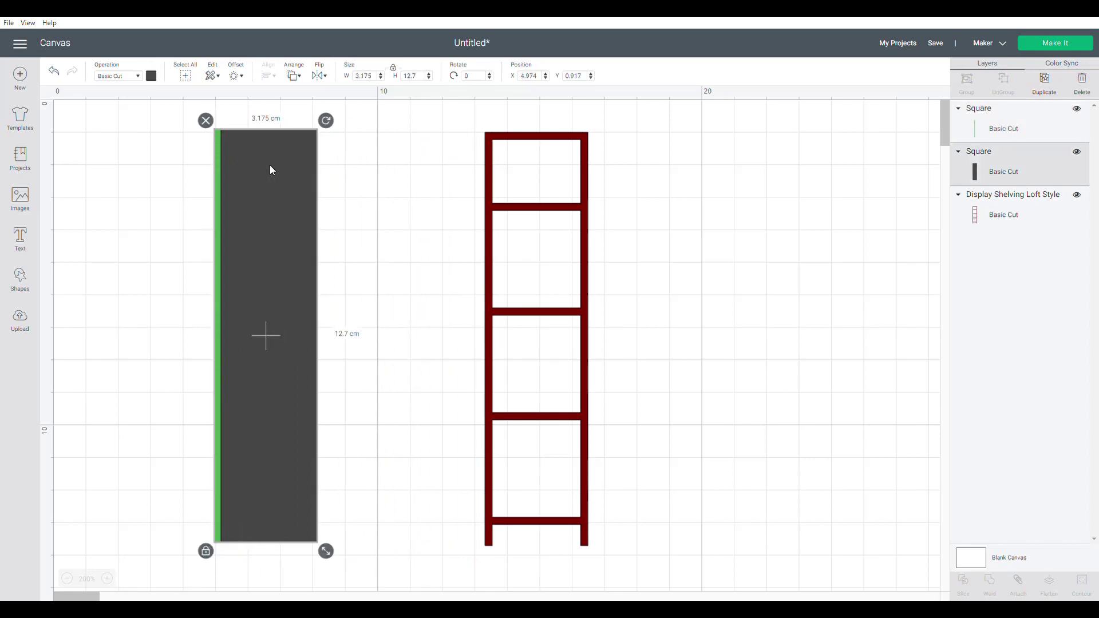
{"action": "left_click", "coordinate": [219, 179]}
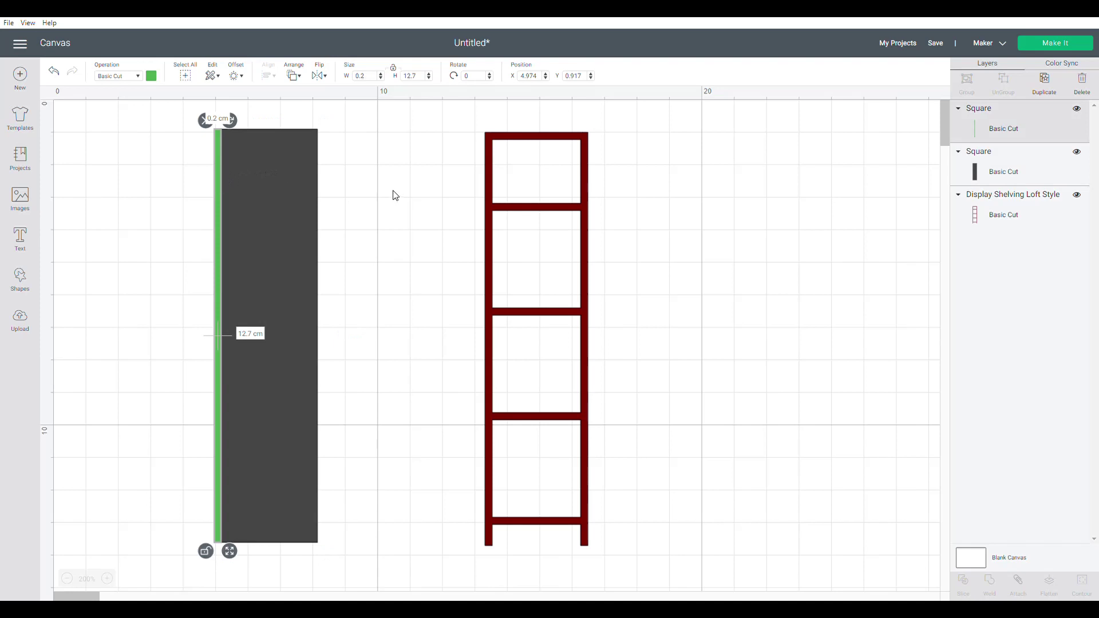
{"action": "key", "text": "ctrl+d"}
{"action": "left_click_drag", "start_coordinate": [238, 237], "coordinate": [314, 220]}
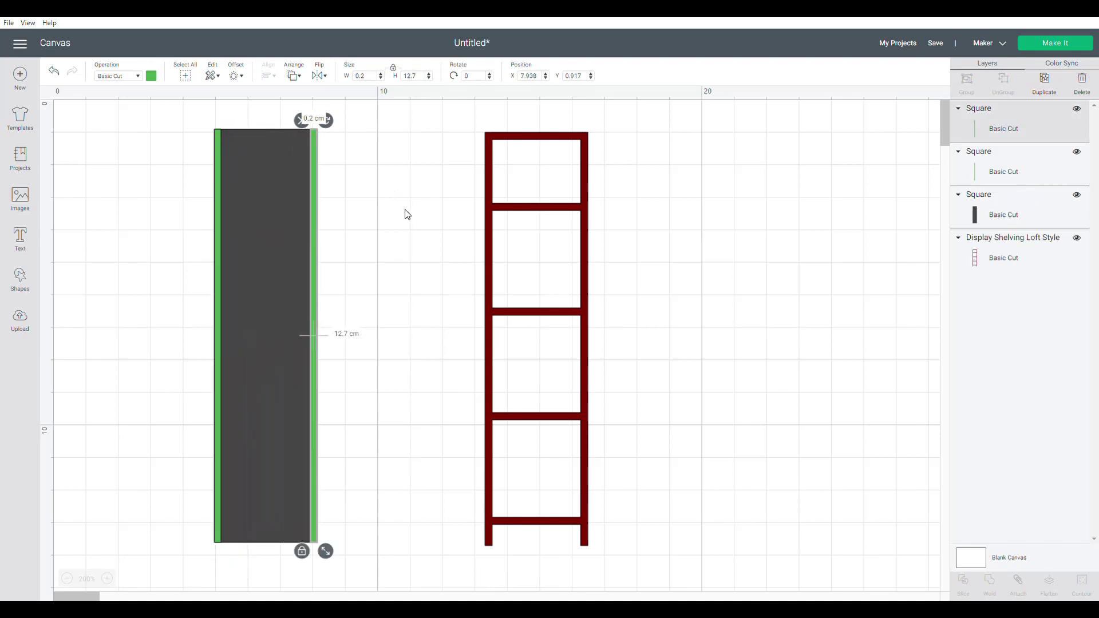
Step: Duplicate the green strip again, rotate the copy 90 degrees and place it across the top of the dark rectangle
{"action": "key", "text": "ctrl+d"}
{"action": "left_click_drag", "start_coordinate": [334, 232], "coordinate": [390, 189]}
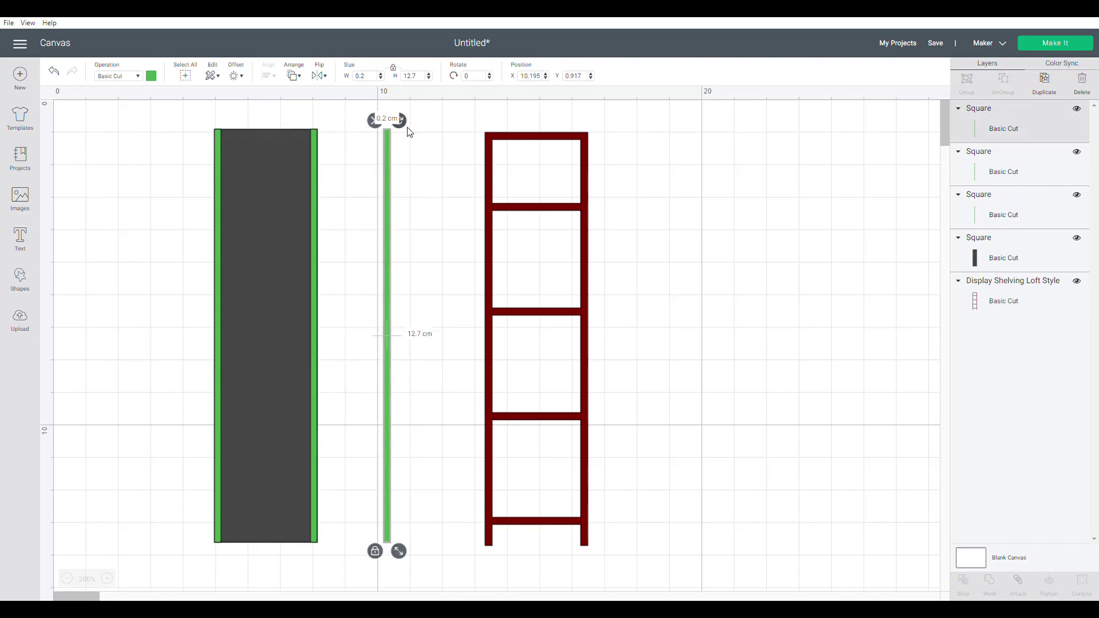
{"action": "left_click_drag", "start_coordinate": [402, 123], "coordinate": [469, 338]}
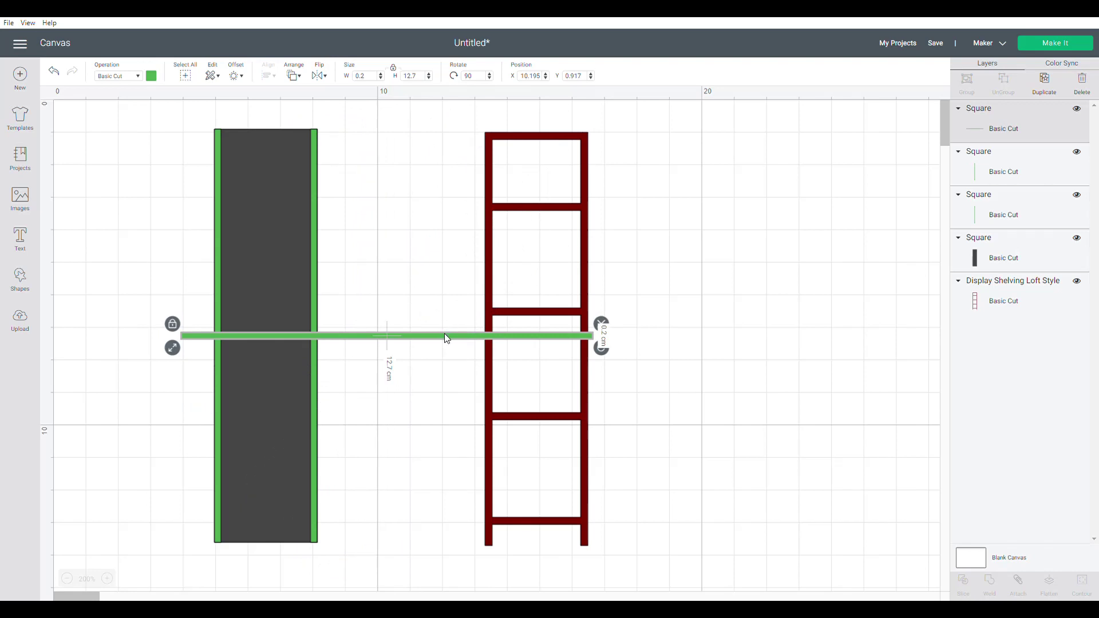
{"action": "left_click_drag", "start_coordinate": [446, 335], "coordinate": [476, 134]}
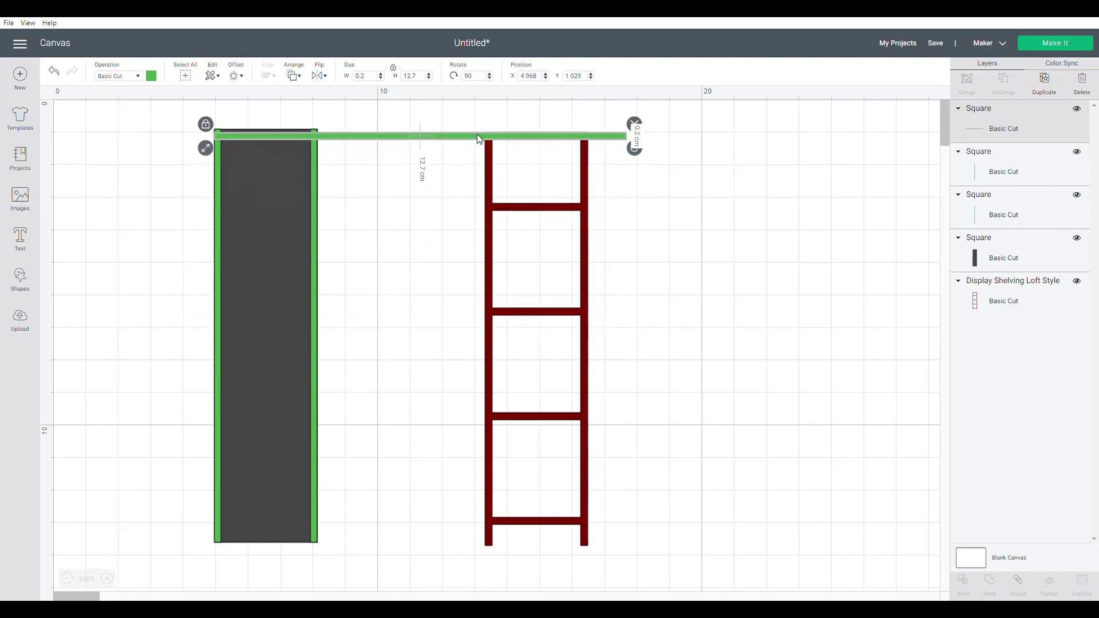
Step: Set the horizontal green strip's width to 3.175 cm with its proportions unlocked, to match the dark rectangle
{"action": "left_click", "coordinate": [293, 239]}
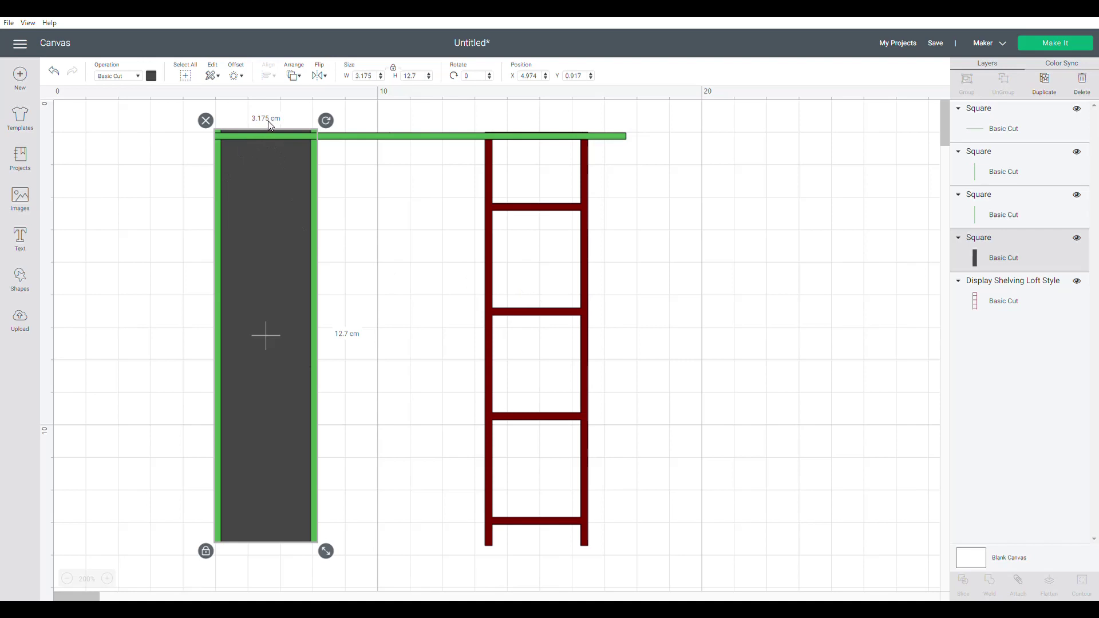
{"action": "left_click", "coordinate": [357, 136]}
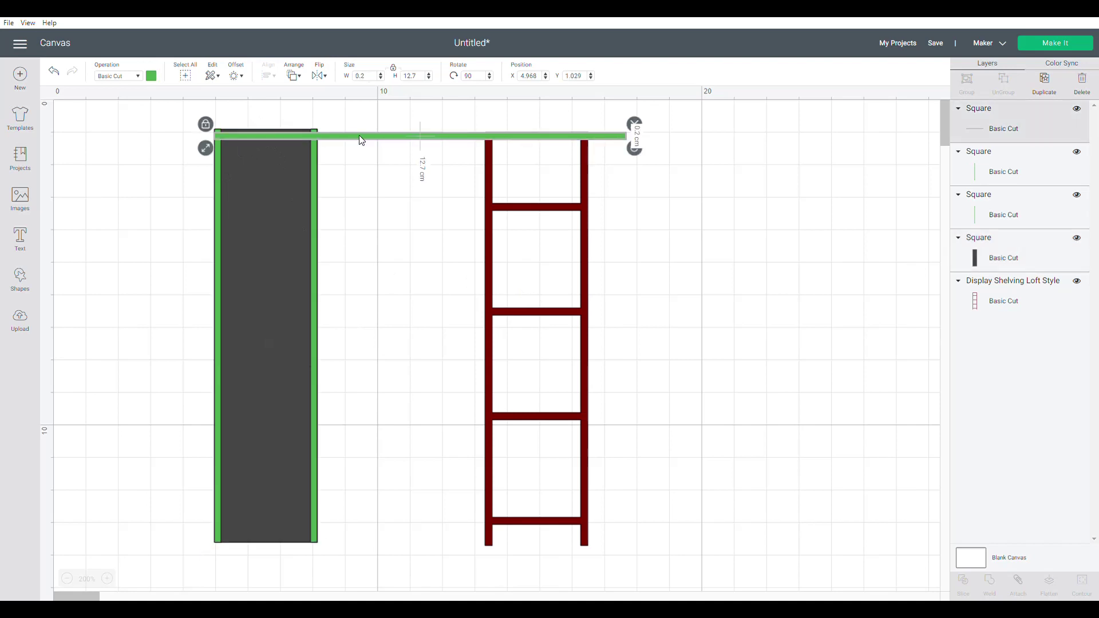
{"action": "left_click", "coordinate": [393, 68]}
{"action": "left_click", "coordinate": [366, 77]}
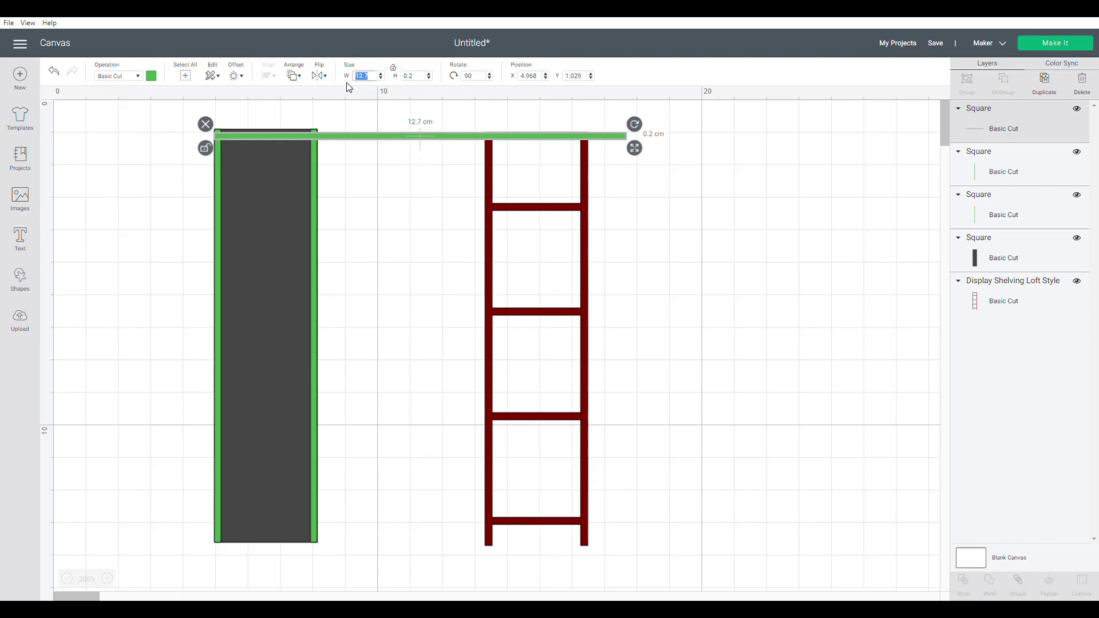
{"action": "type", "text": "3.175"}
{"action": "key", "text": "Return"}
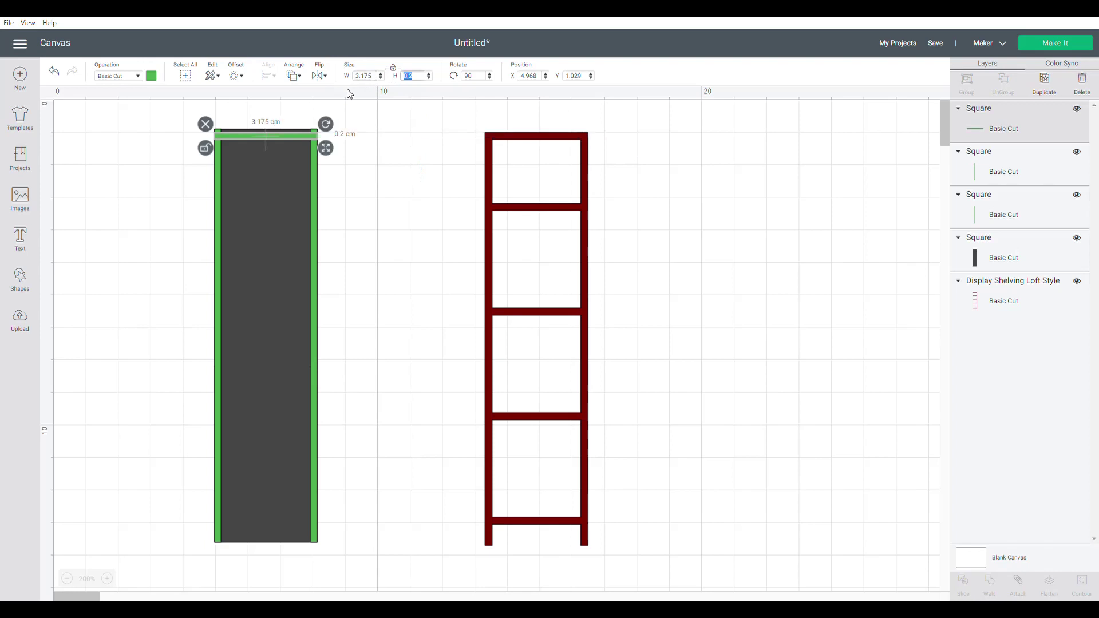
Step: Adjust the horizontal green strip's position so it crosses the dark rectangle just below its top edge
{"action": "left_click_drag", "start_coordinate": [292, 138], "coordinate": [292, 135]}
{"action": "left_click", "coordinate": [267, 220]}
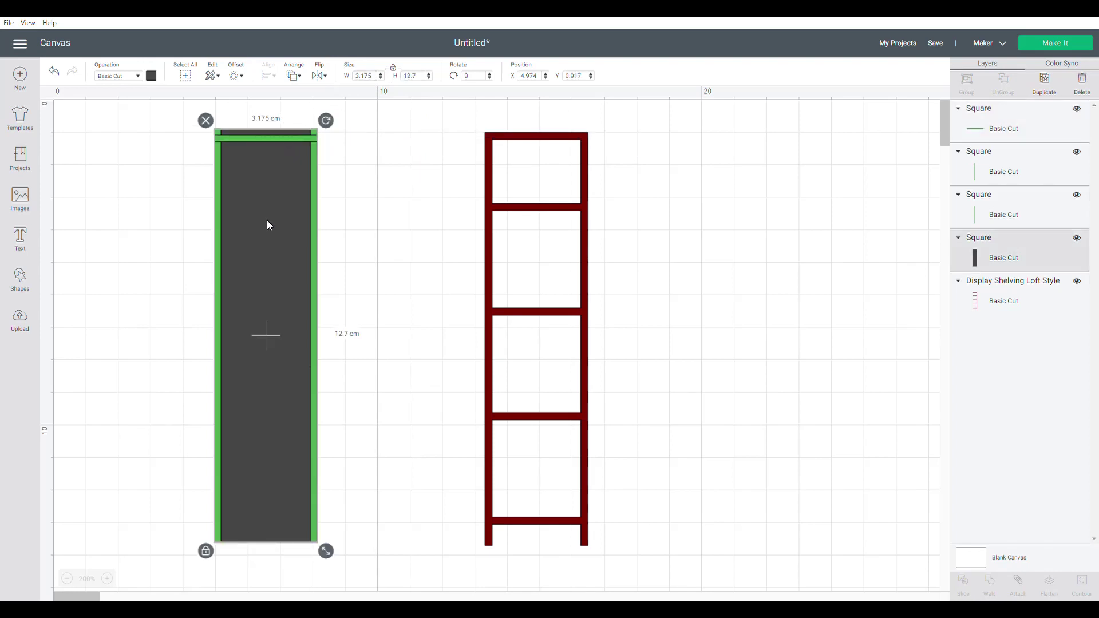
{"action": "left_click", "coordinate": [249, 137]}
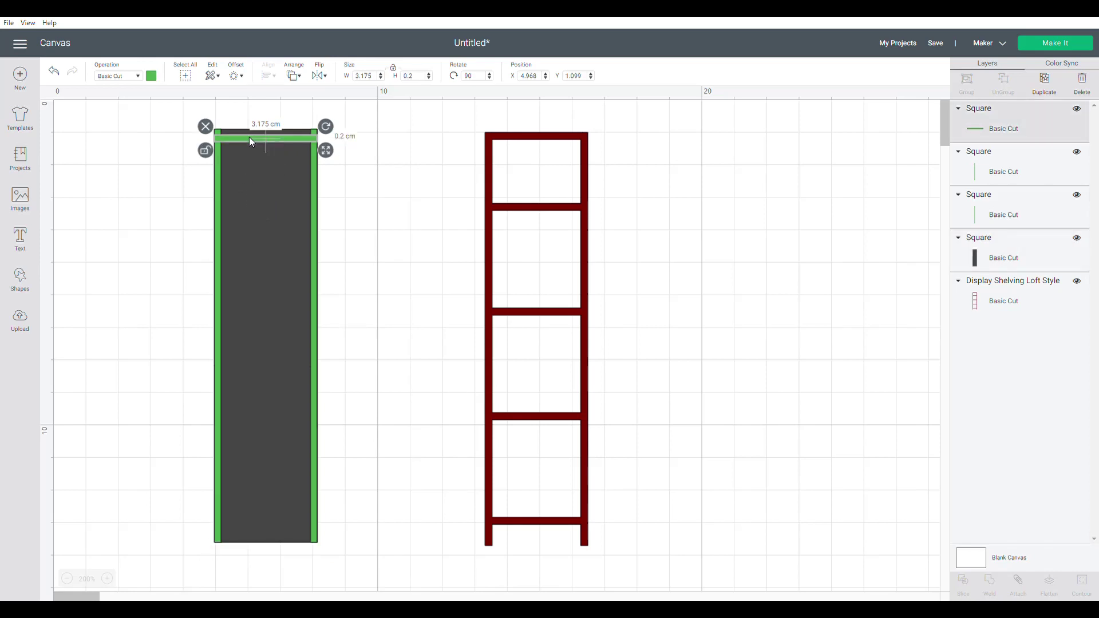
Step: Duplicate the horizontal green strip four times, space the copies down the dark rectangle as rungs, and nudge the top strip up to the top edge
{"action": "key", "text": "ctrl+d"}
{"action": "left_click_drag", "start_coordinate": [312, 161], "coordinate": [293, 309]}
{"action": "key", "text": "ctrl+d"}
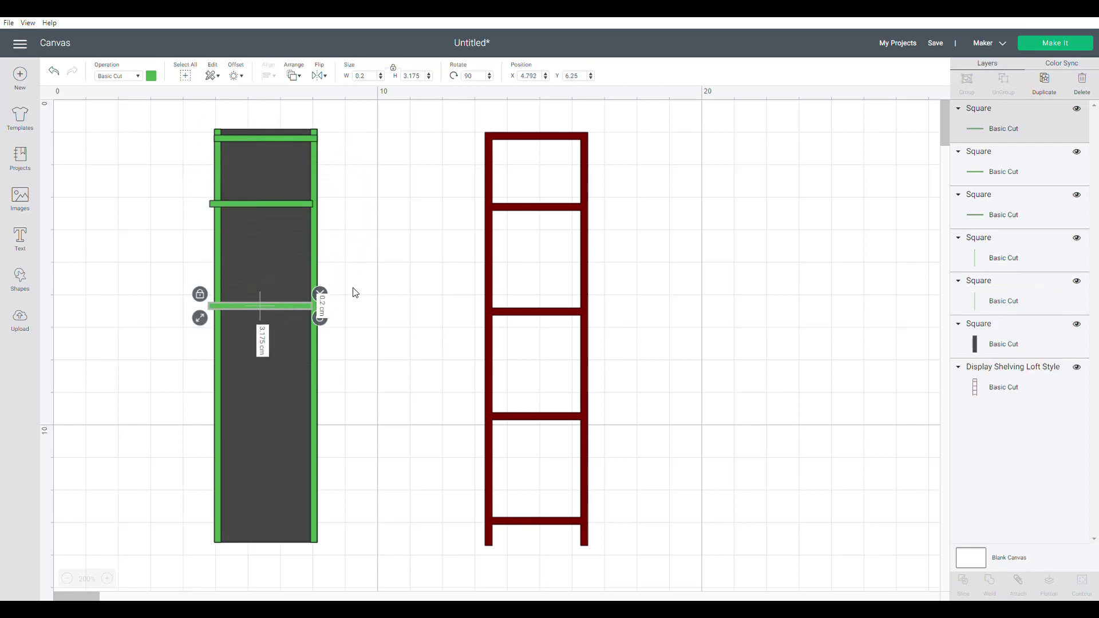
{"action": "key", "text": "ctrl+d"}
{"action": "left_click_drag", "start_coordinate": [364, 205], "coordinate": [306, 420]}
{"action": "key", "text": "ctrl+d"}
{"action": "left_click_drag", "start_coordinate": [370, 218], "coordinate": [348, 326]}
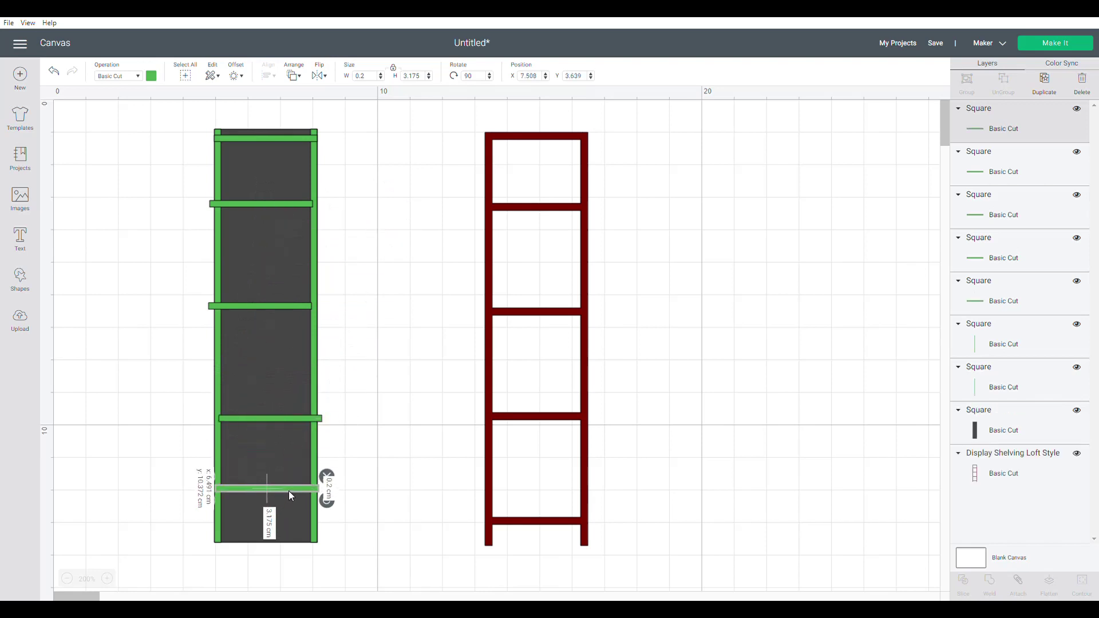
{"action": "left_click_drag", "start_coordinate": [287, 493], "coordinate": [286, 511]}
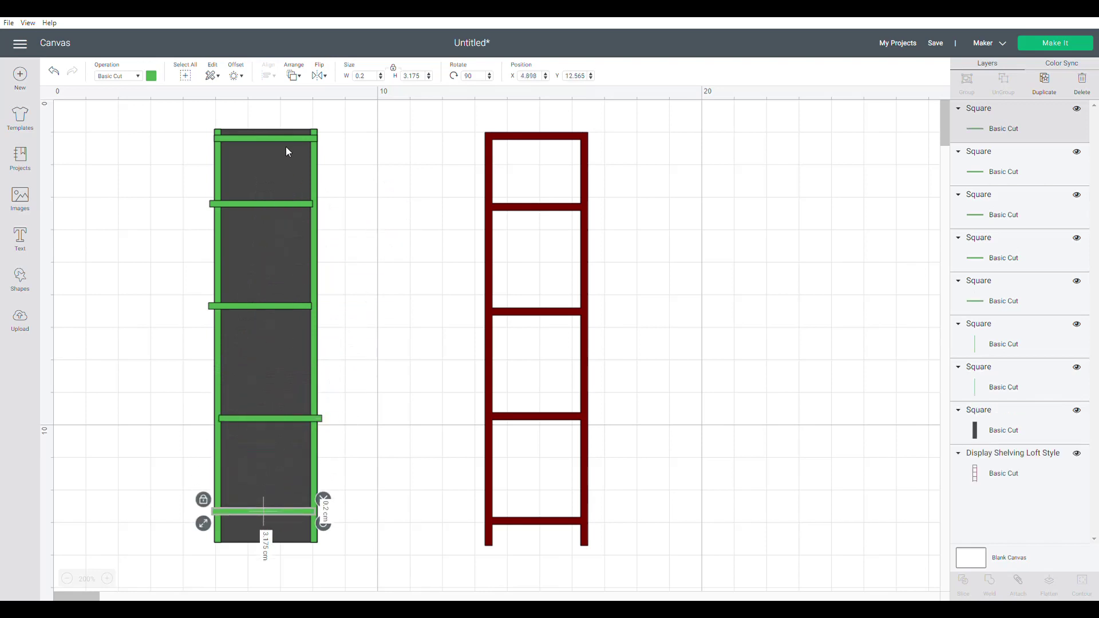
{"action": "left_click_drag", "start_coordinate": [284, 137], "coordinate": [284, 135]}
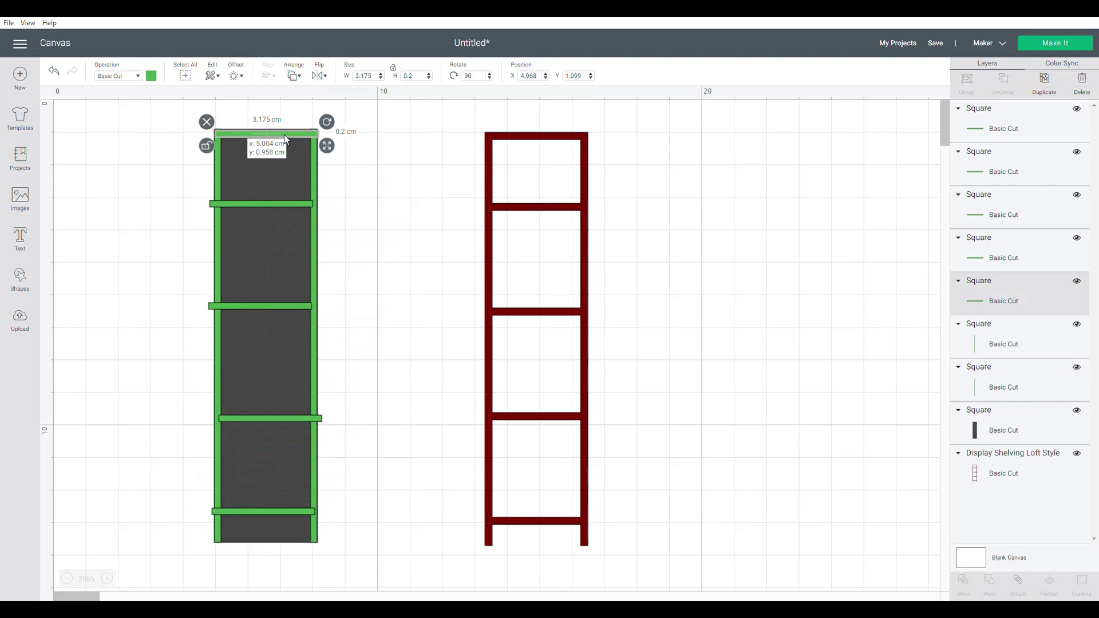
Step: Shift the left vertical green strip slightly inward and use Align Left to bring it flush with the dark rectangle
{"action": "left_click", "coordinate": [273, 187]}
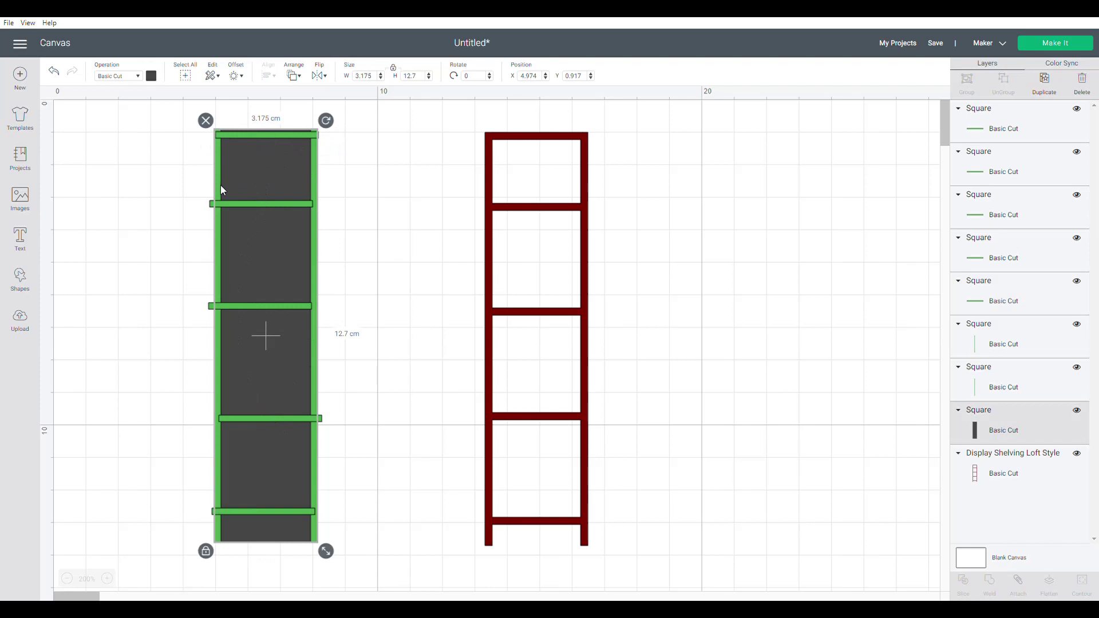
{"action": "left_click_drag", "start_coordinate": [220, 185], "coordinate": [225, 187]}
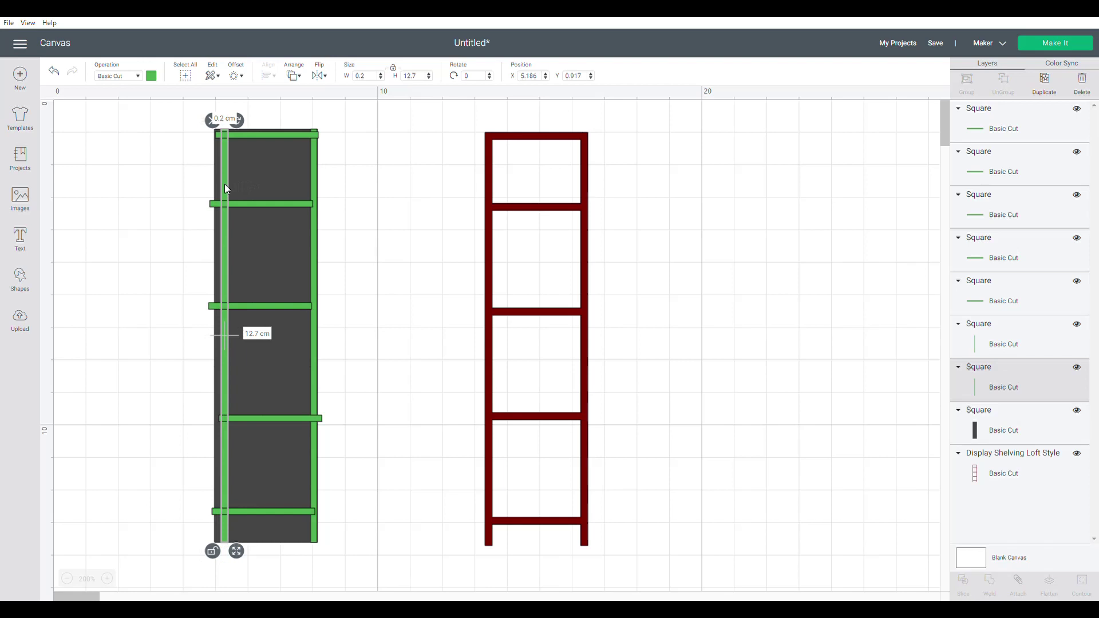
{"action": "left_click", "coordinate": [246, 177]}
{"action": "left_click", "coordinate": [226, 181]}
{"action": "left_click", "coordinate": [277, 173], "text": "shift"}
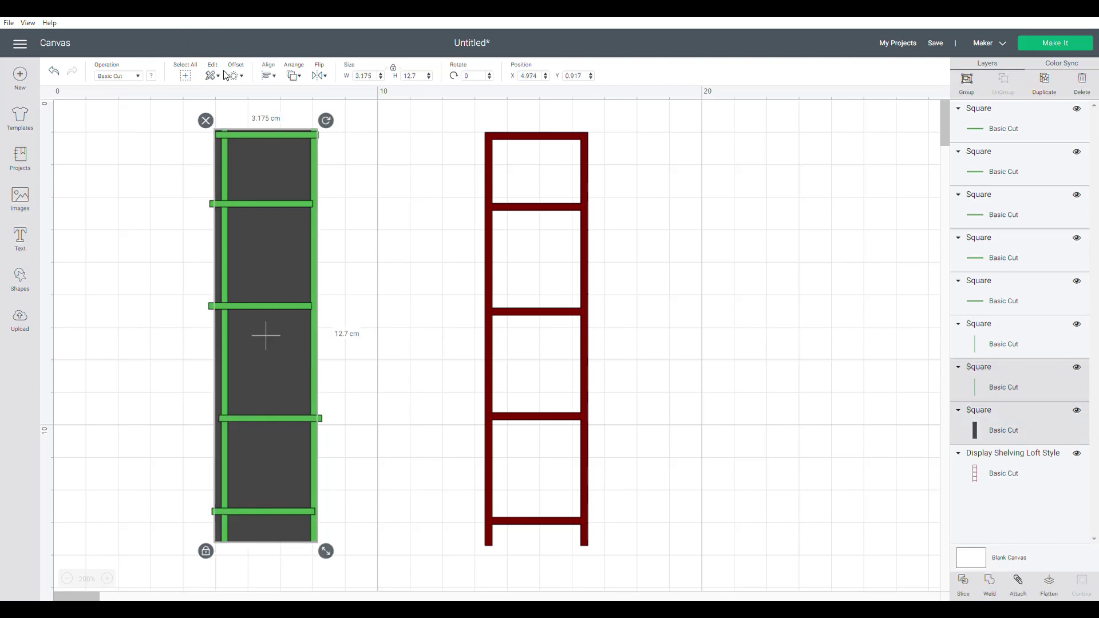
{"action": "left_click", "coordinate": [267, 76]}
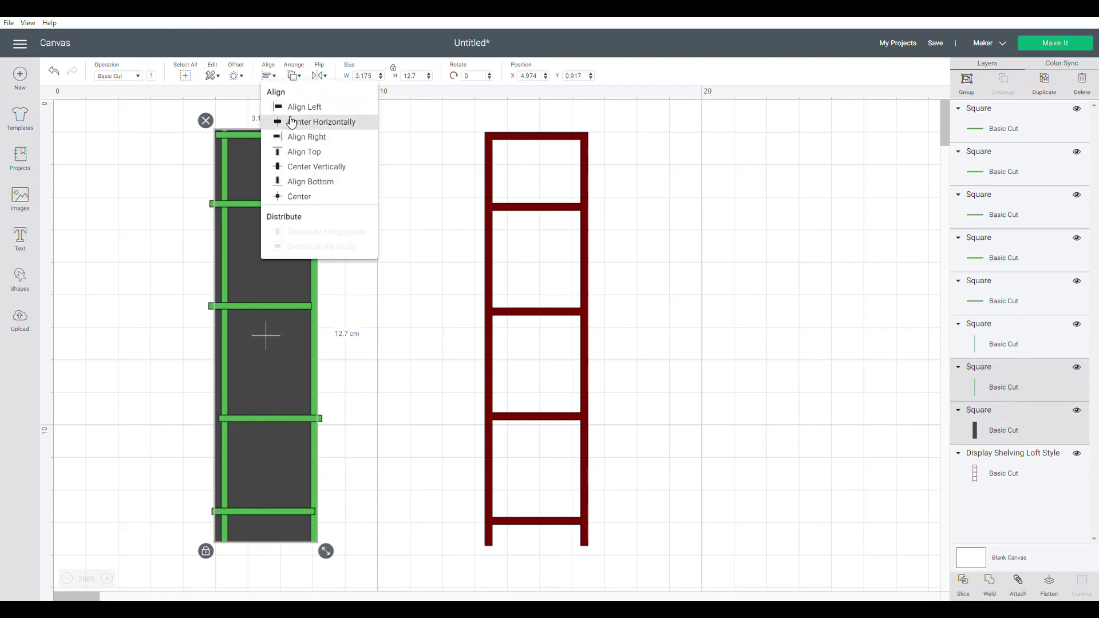
{"action": "left_click", "coordinate": [289, 107]}
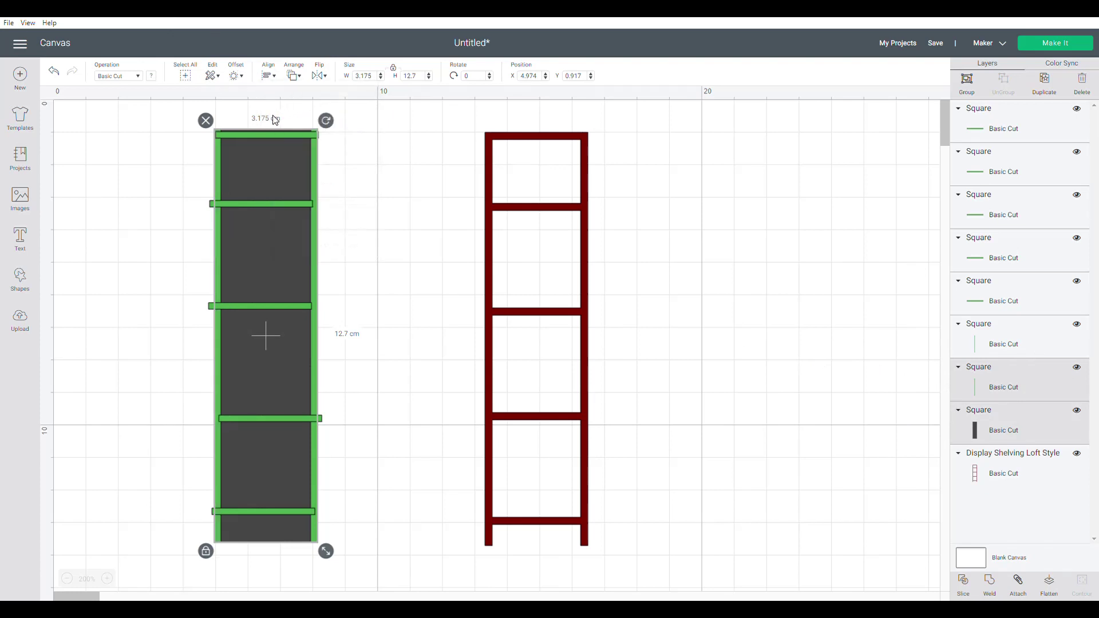
{"action": "left_click", "coordinate": [340, 167]}
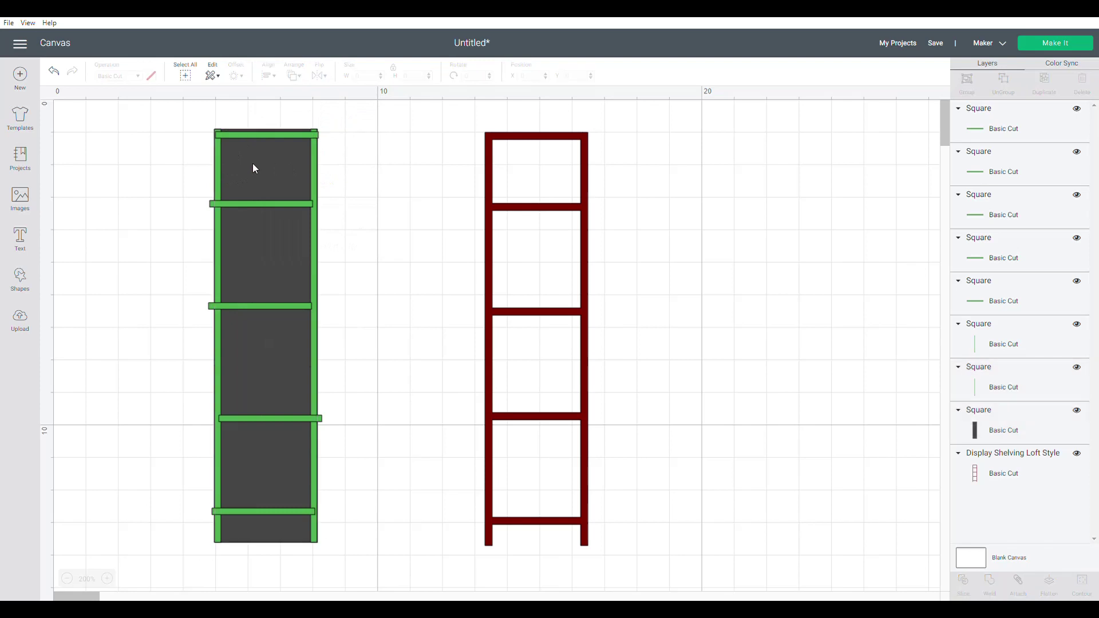
Step: Nudge the left vertical strip off its edge, and align it with the dark rectangle using Align Left and Align Bottom
{"action": "left_click_drag", "start_coordinate": [218, 163], "coordinate": [218, 165]}
{"action": "left_click", "coordinate": [250, 172], "text": "shift"}
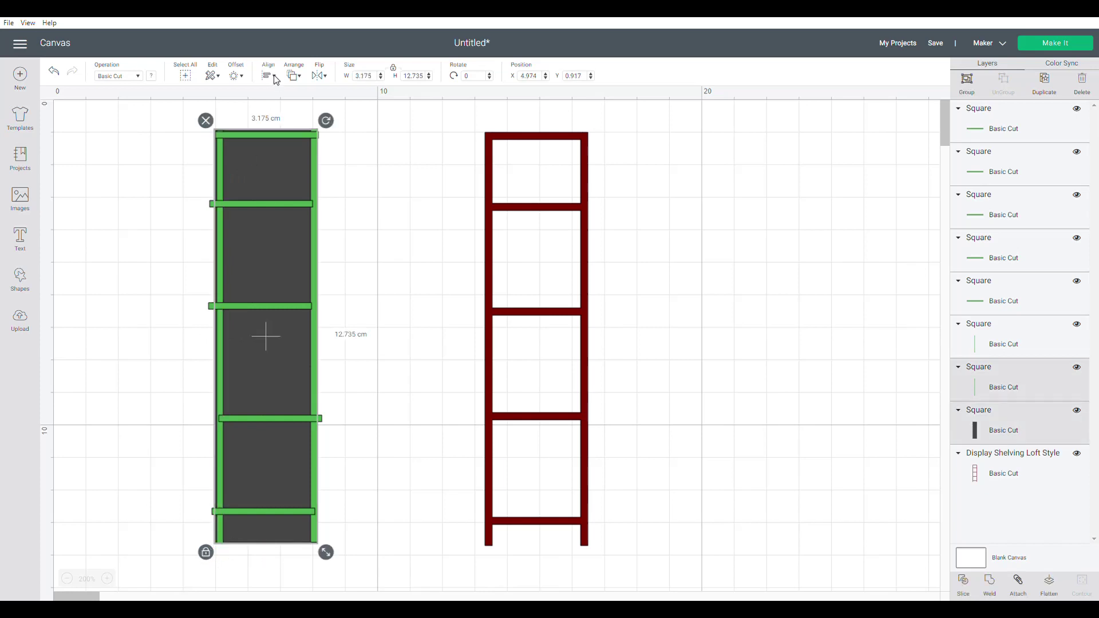
{"action": "left_click", "coordinate": [270, 75]}
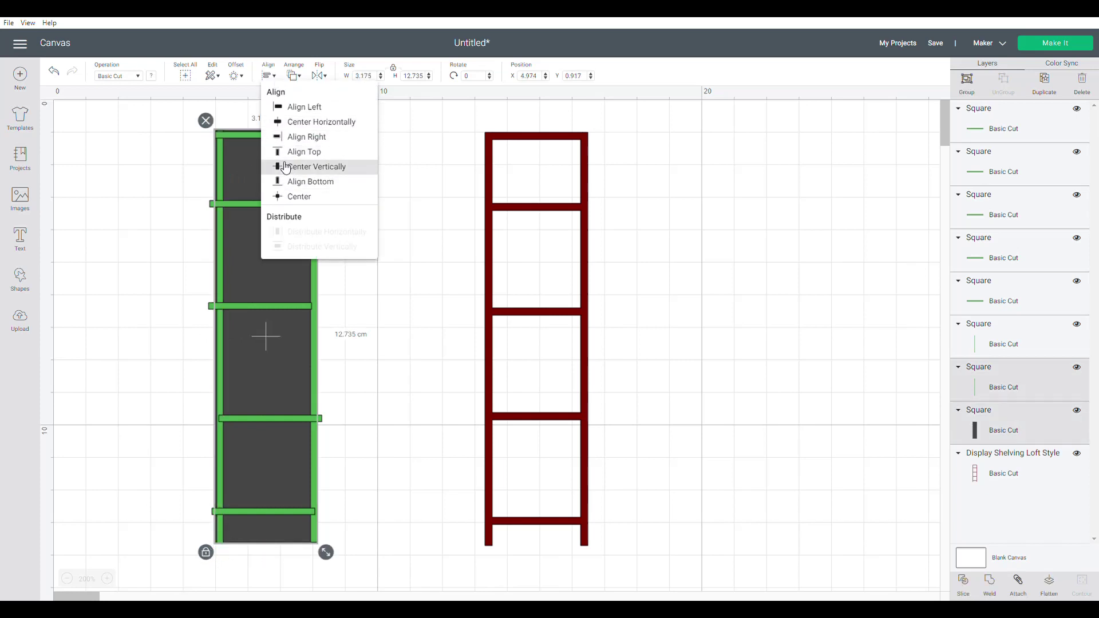
{"action": "left_click", "coordinate": [292, 109]}
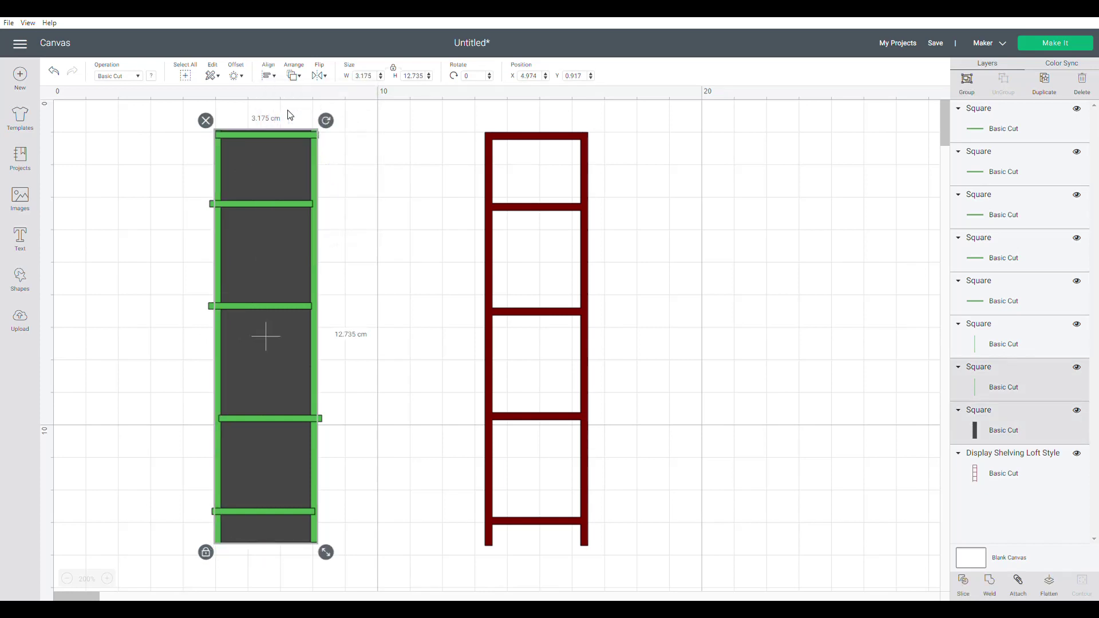
{"action": "left_click", "coordinate": [272, 76]}
{"action": "left_click", "coordinate": [291, 182]}
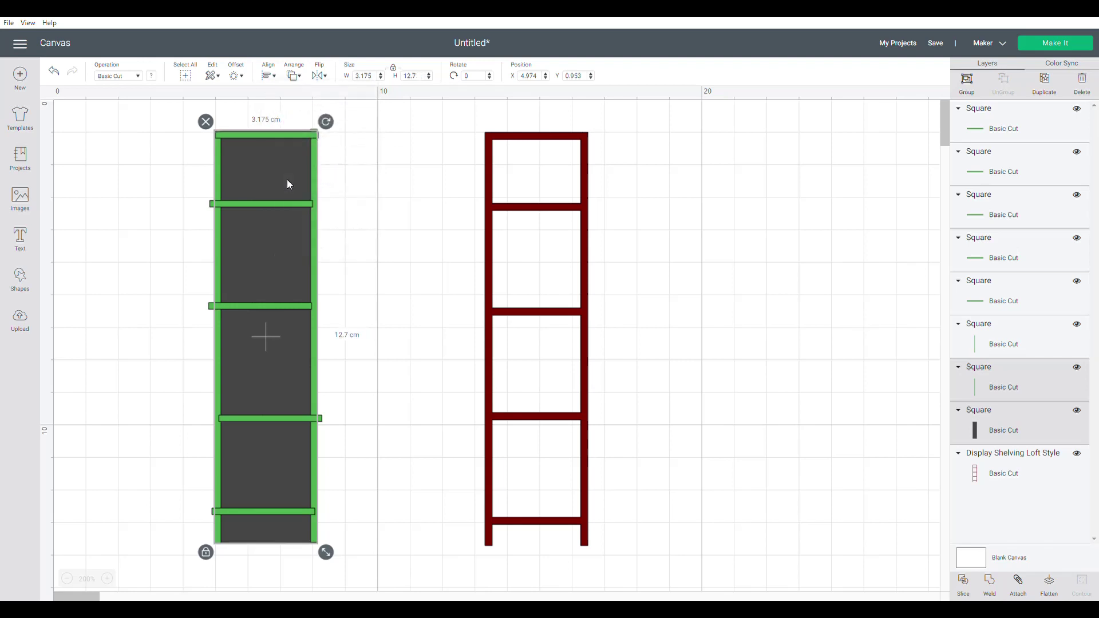
{"action": "left_click", "coordinate": [205, 527]}
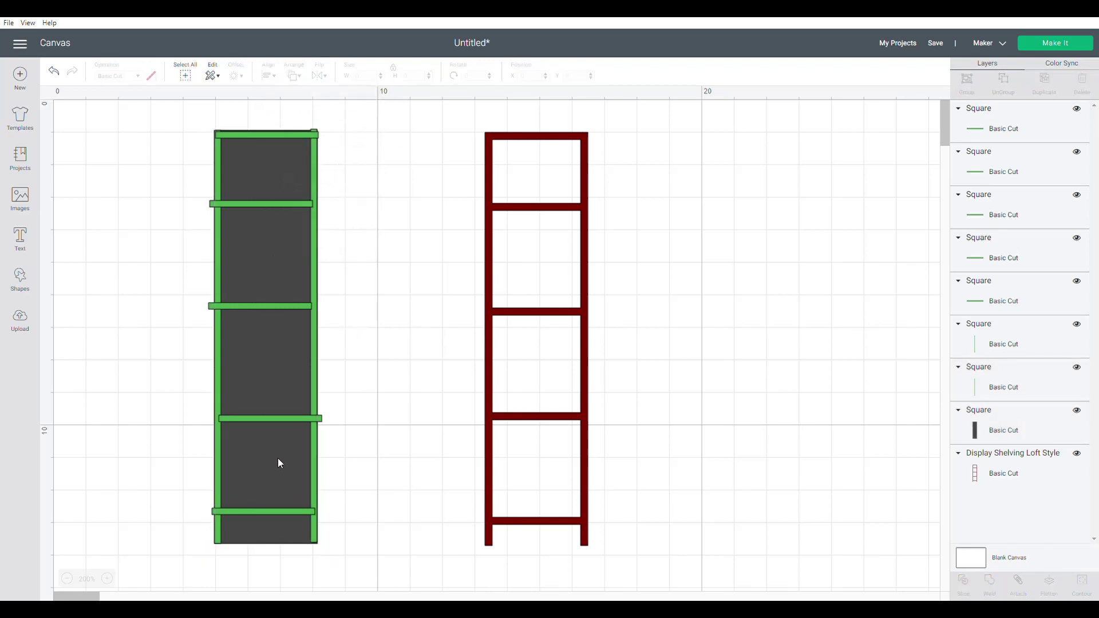
Step: Move the right vertical green strip slightly inward and use Align Right to match it to the dark rectangle's edge
{"action": "left_click_drag", "start_coordinate": [316, 453], "coordinate": [309, 455]}
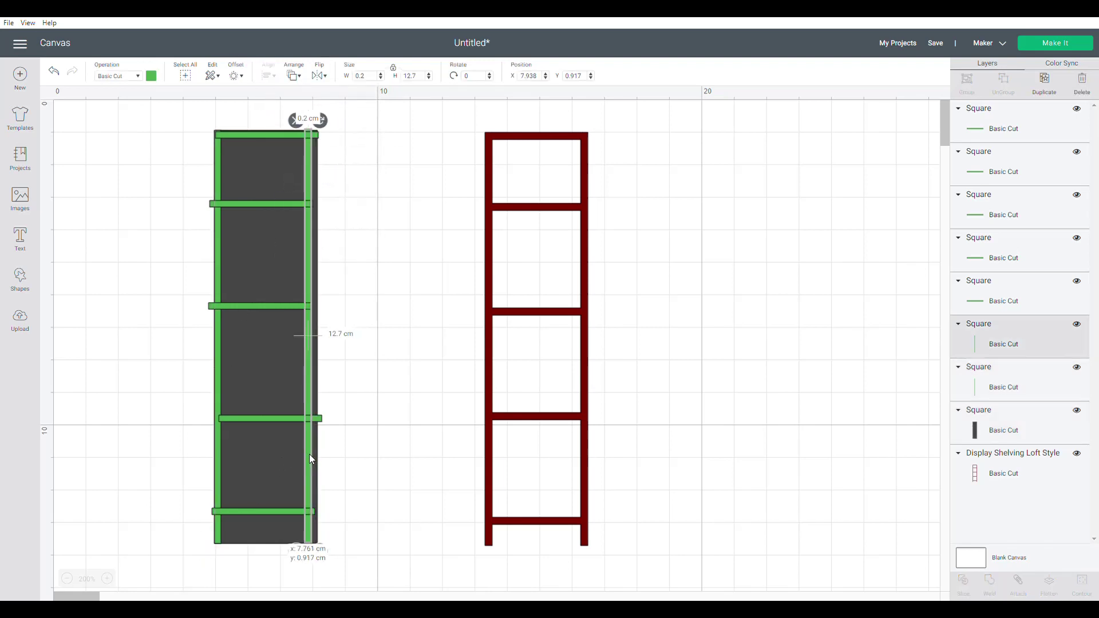
{"action": "left_click", "coordinate": [273, 359], "text": "shift"}
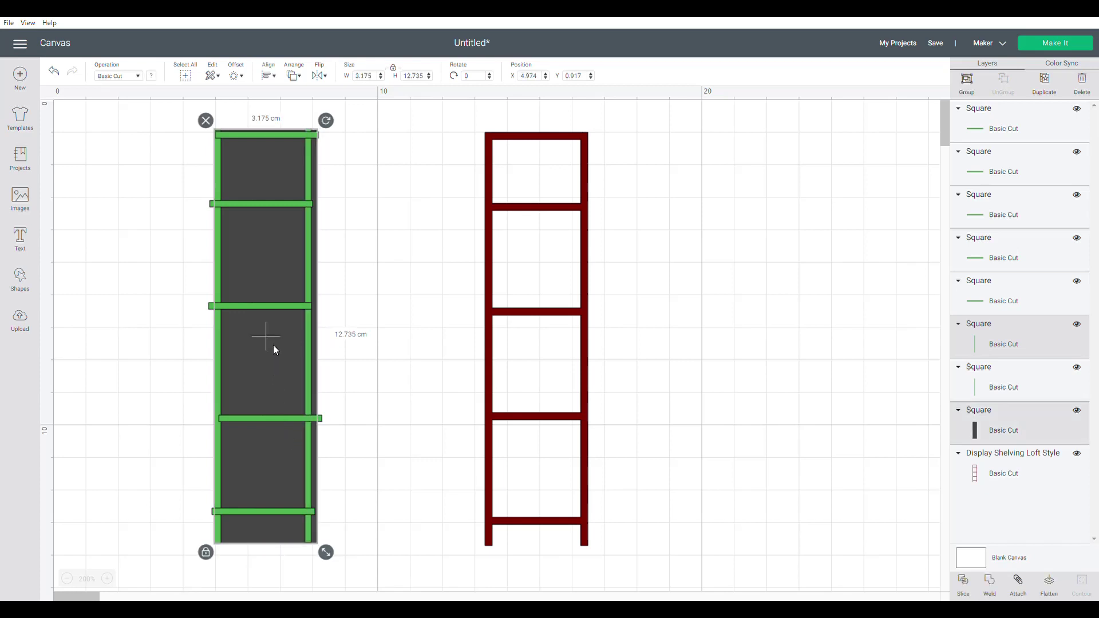
{"action": "left_click", "coordinate": [269, 75]}
{"action": "left_click", "coordinate": [299, 138]}
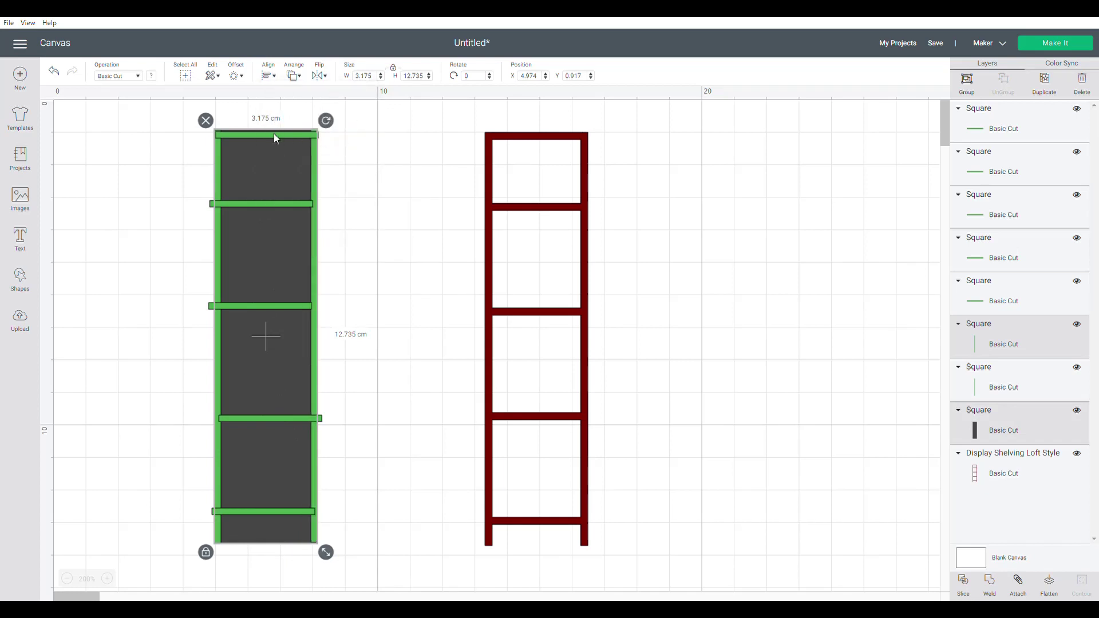
Step: Lower the top strip out of the way and use Align Bottom on the right vertical strip and the dark rectangle
{"action": "left_click_drag", "start_coordinate": [276, 138], "coordinate": [273, 156]}
{"action": "left_click", "coordinate": [315, 182]}
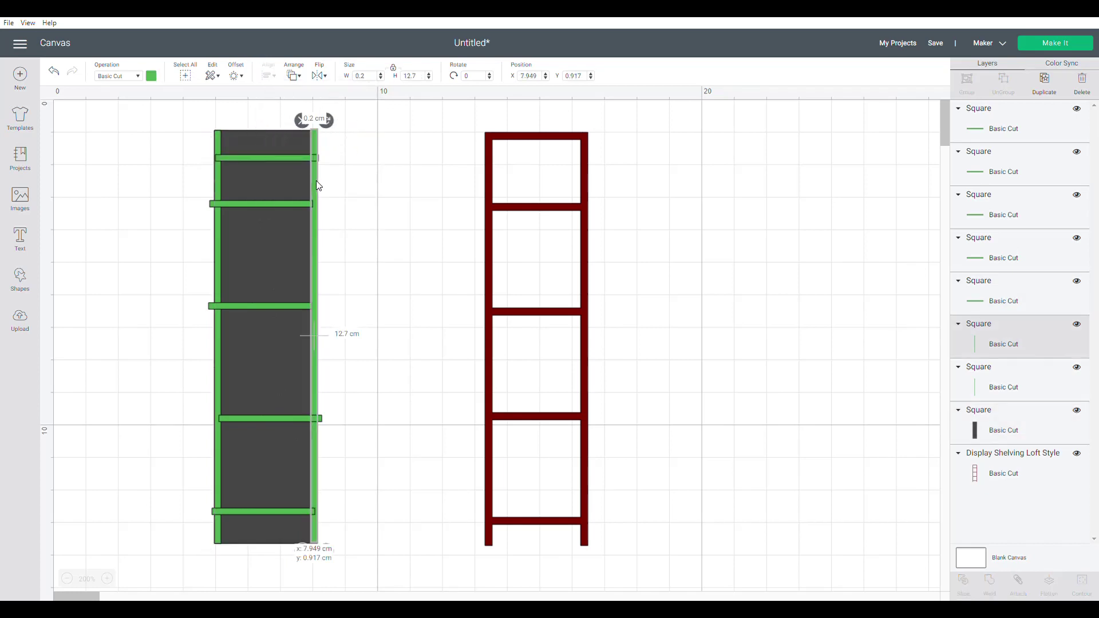
{"action": "left_click", "coordinate": [279, 242]}
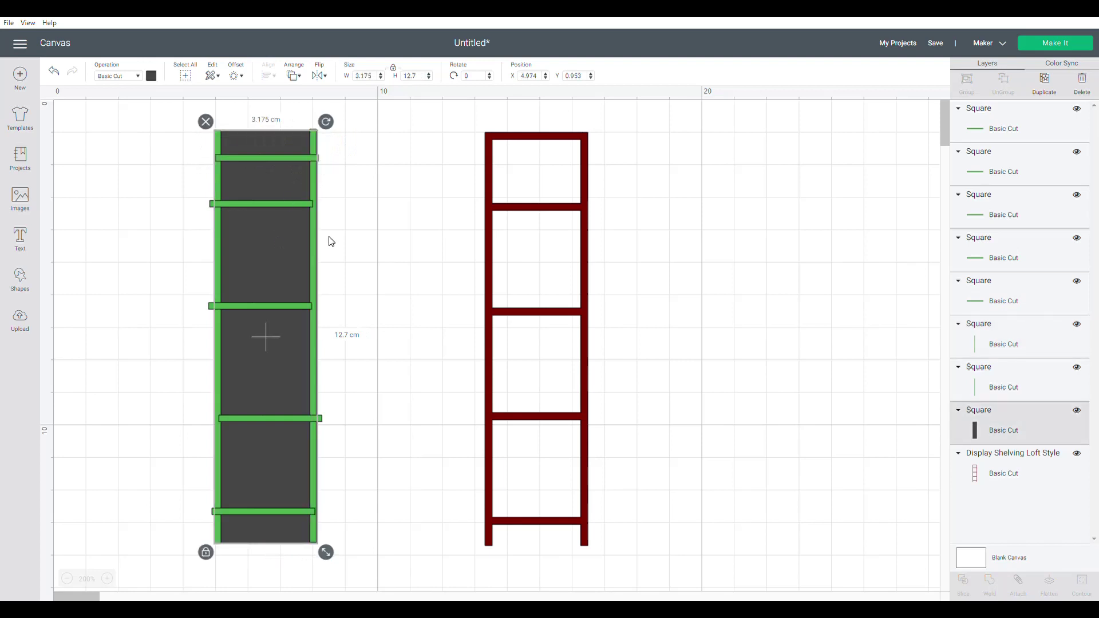
{"action": "left_click", "coordinate": [315, 241]}
{"action": "left_click", "coordinate": [270, 254], "text": "shift"}
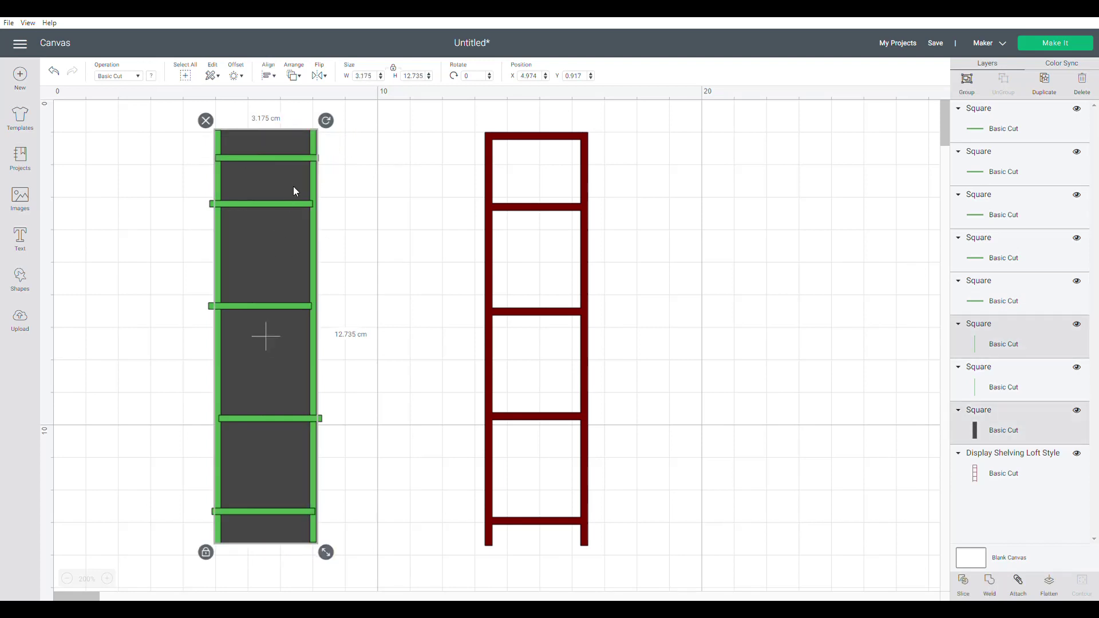
{"action": "left_click", "coordinate": [269, 76]}
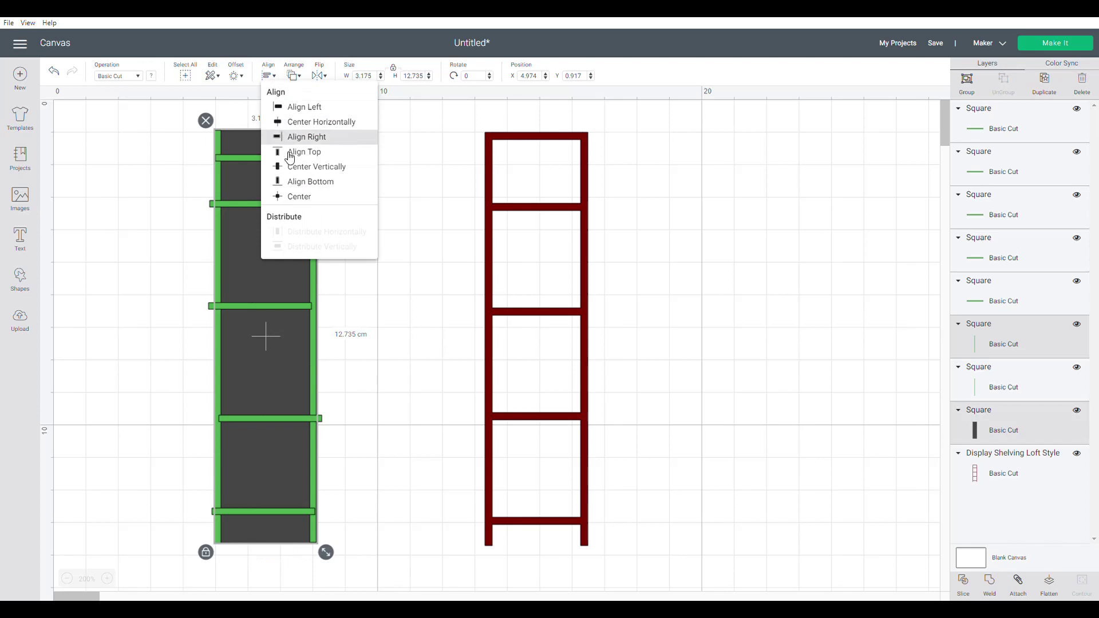
{"action": "left_click", "coordinate": [297, 181]}
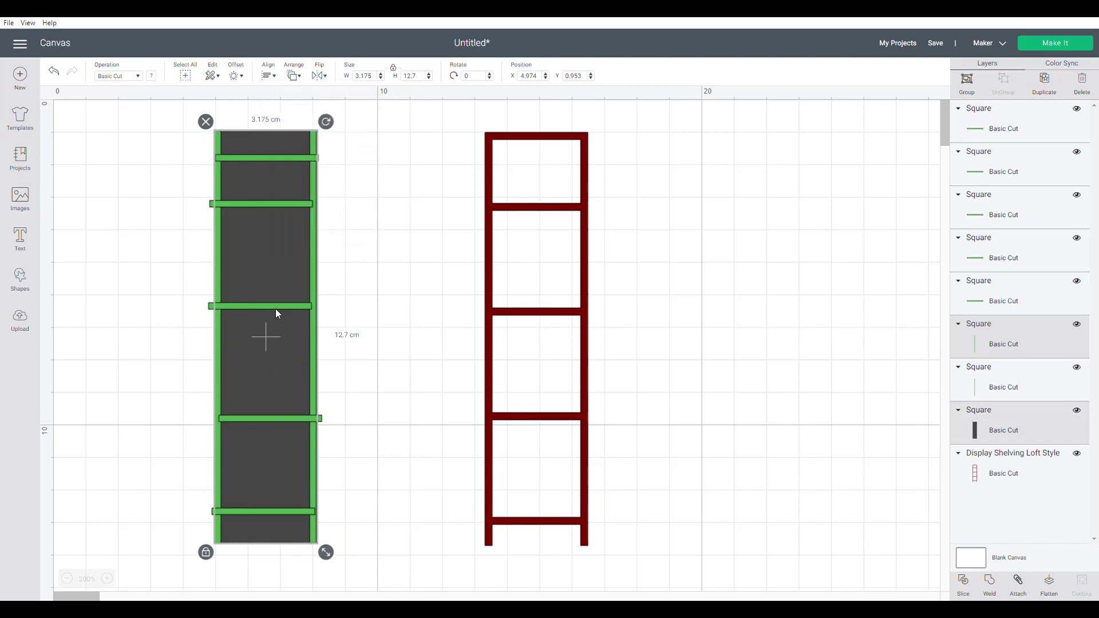
{"action": "left_click", "coordinate": [342, 180]}
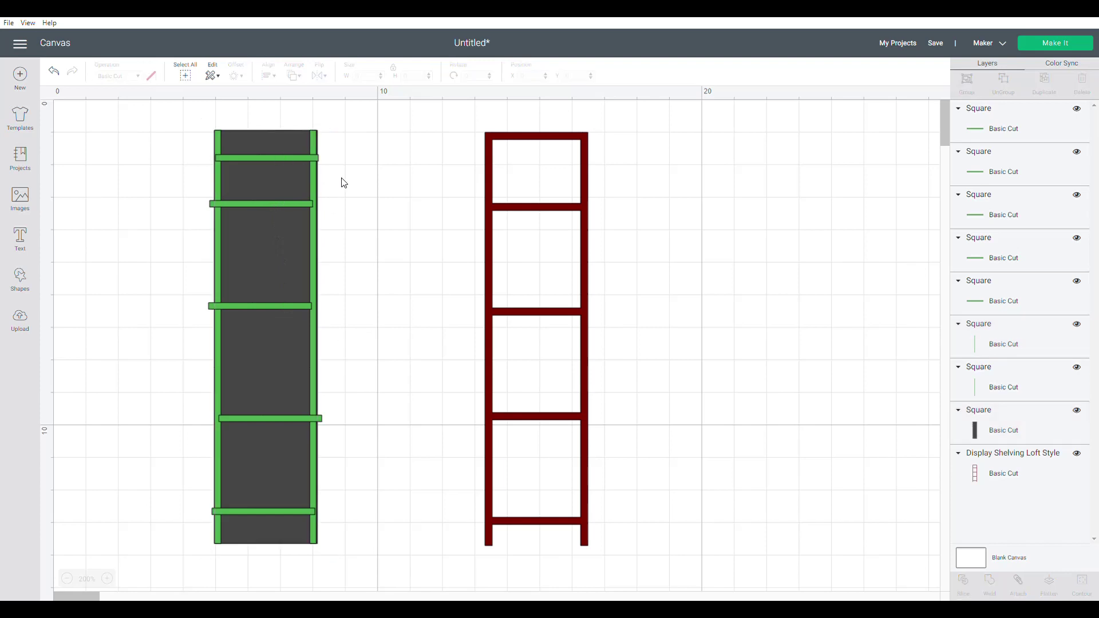
Step: Raise the top strip a little and use Align Right on the right vertical strip and the dark rectangle
{"action": "left_click_drag", "start_coordinate": [289, 158], "coordinate": [282, 147]}
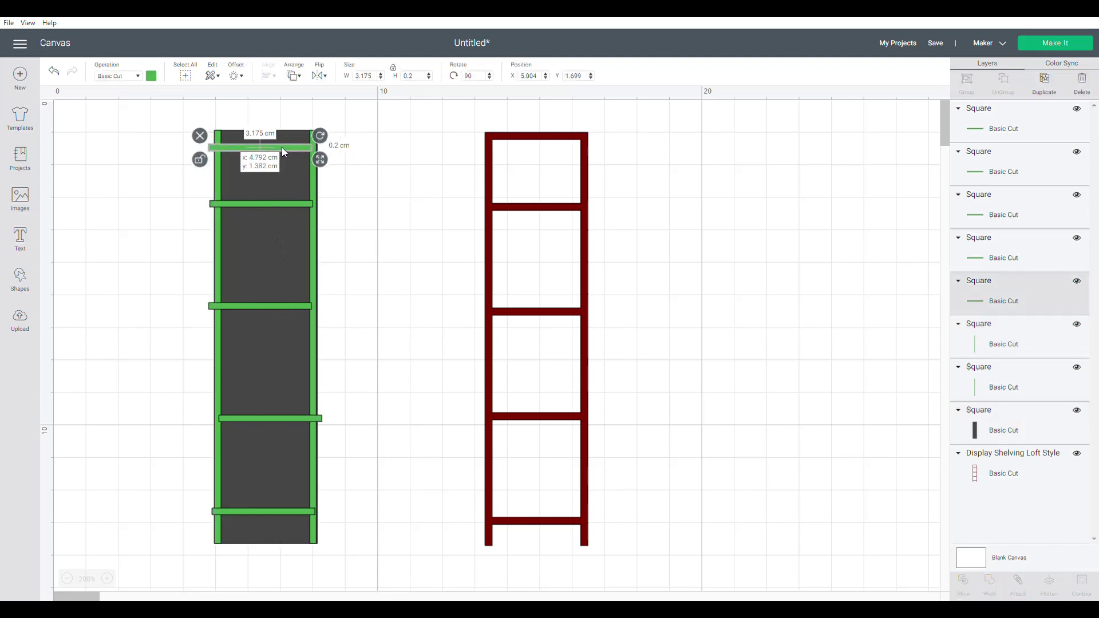
{"action": "left_click", "coordinate": [312, 175]}
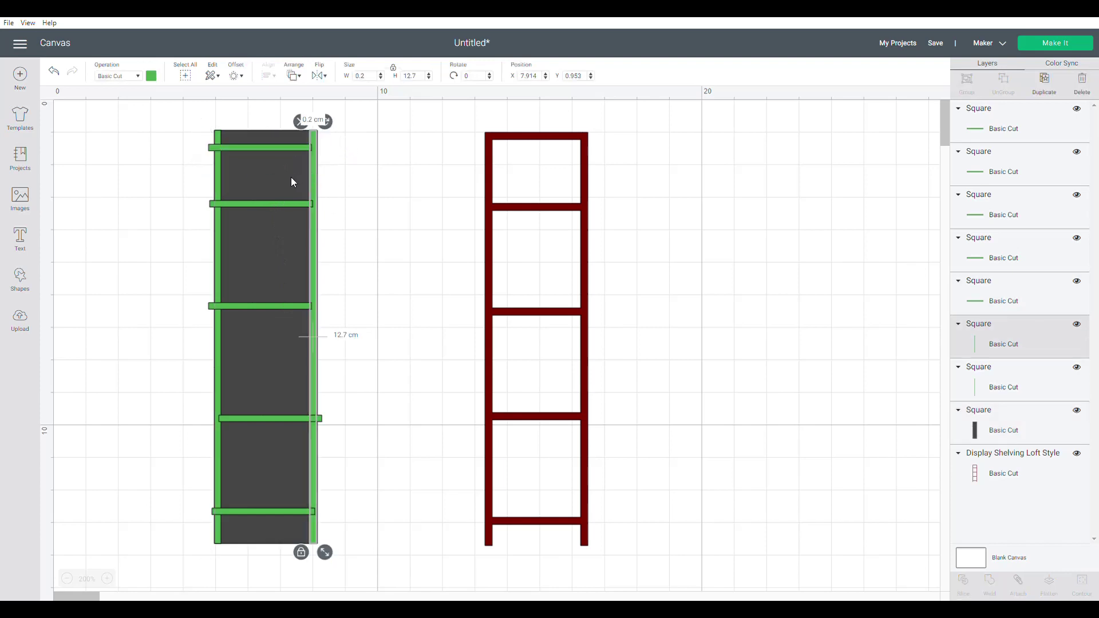
{"action": "left_click", "coordinate": [291, 182], "text": "shift"}
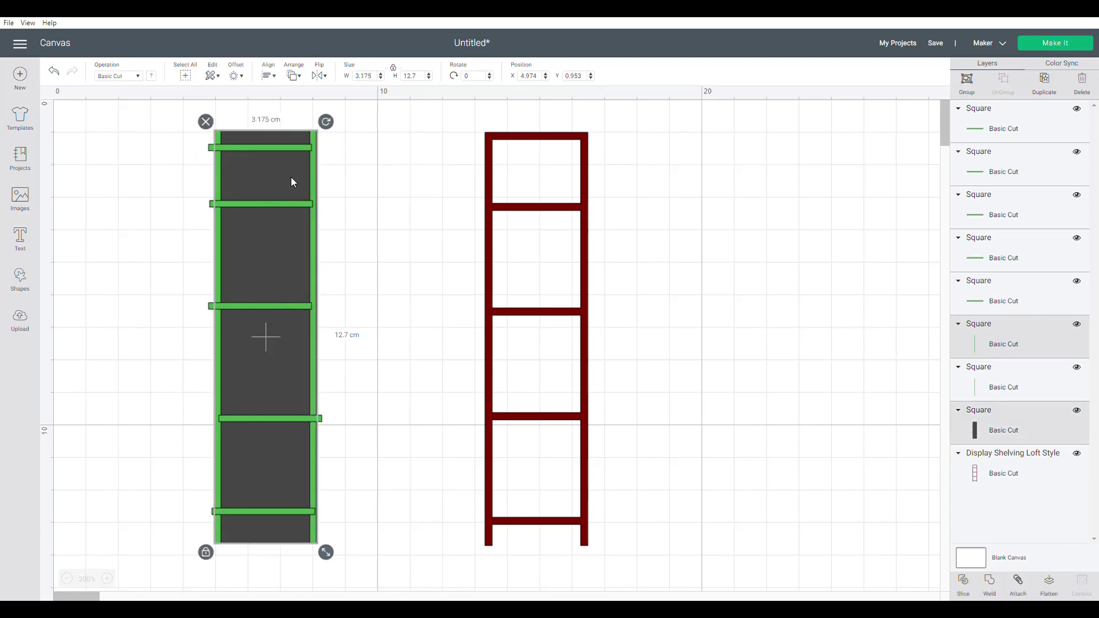
{"action": "left_click", "coordinate": [270, 77]}
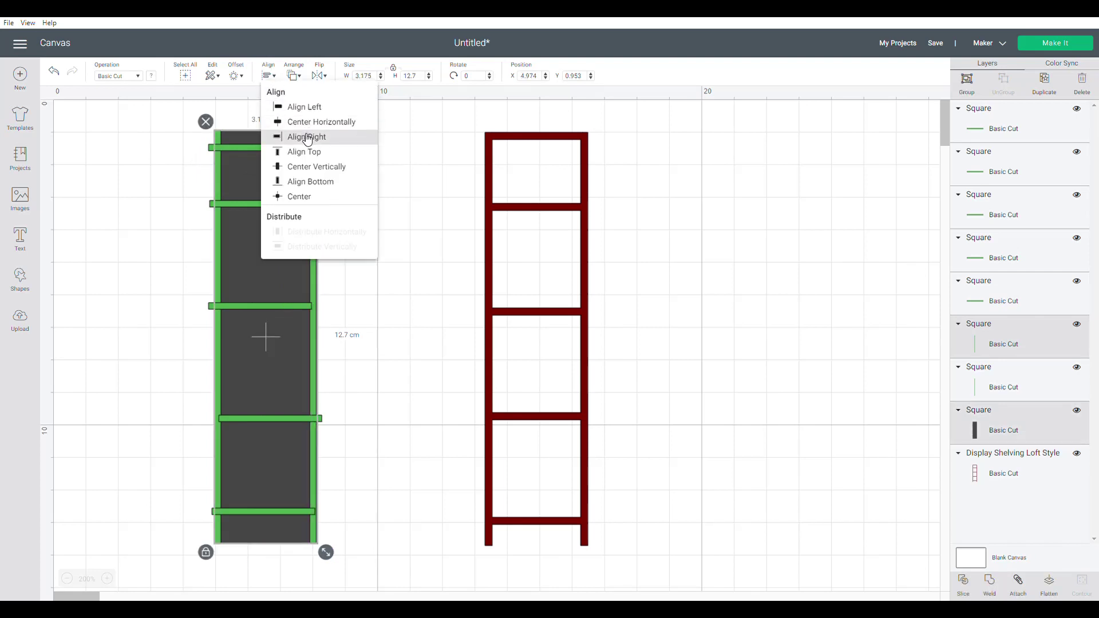
{"action": "left_click", "coordinate": [307, 139]}
{"action": "left_click", "coordinate": [339, 171]}
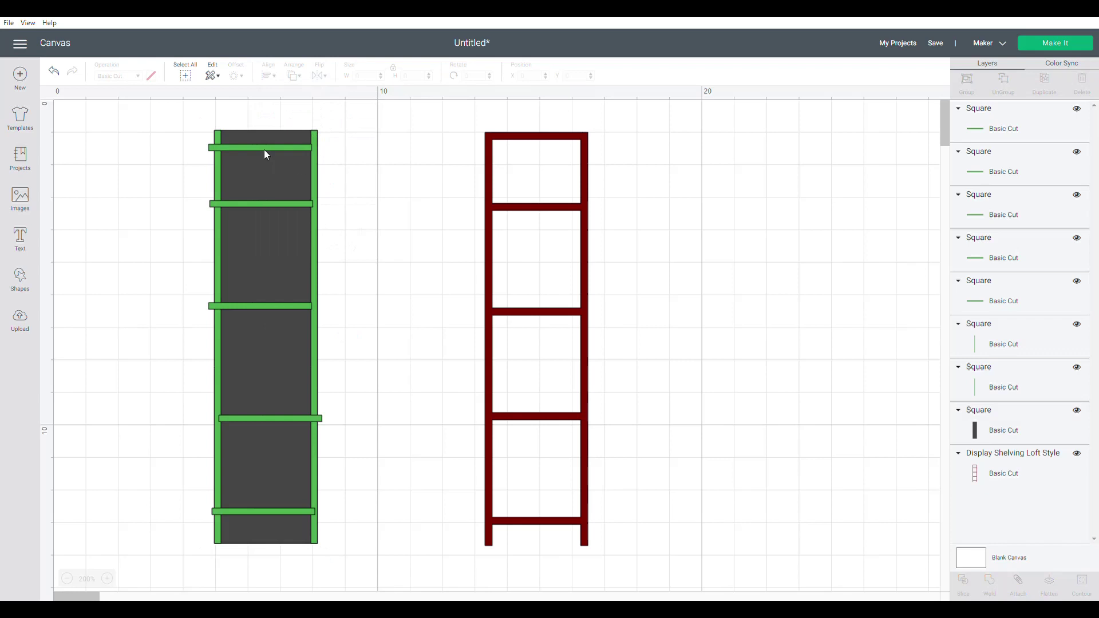
Step: Move the top strip near the dark rectangle's upper end and align the two with Align Top and Center Horizontally
{"action": "left_click_drag", "start_coordinate": [265, 148], "coordinate": [269, 139]}
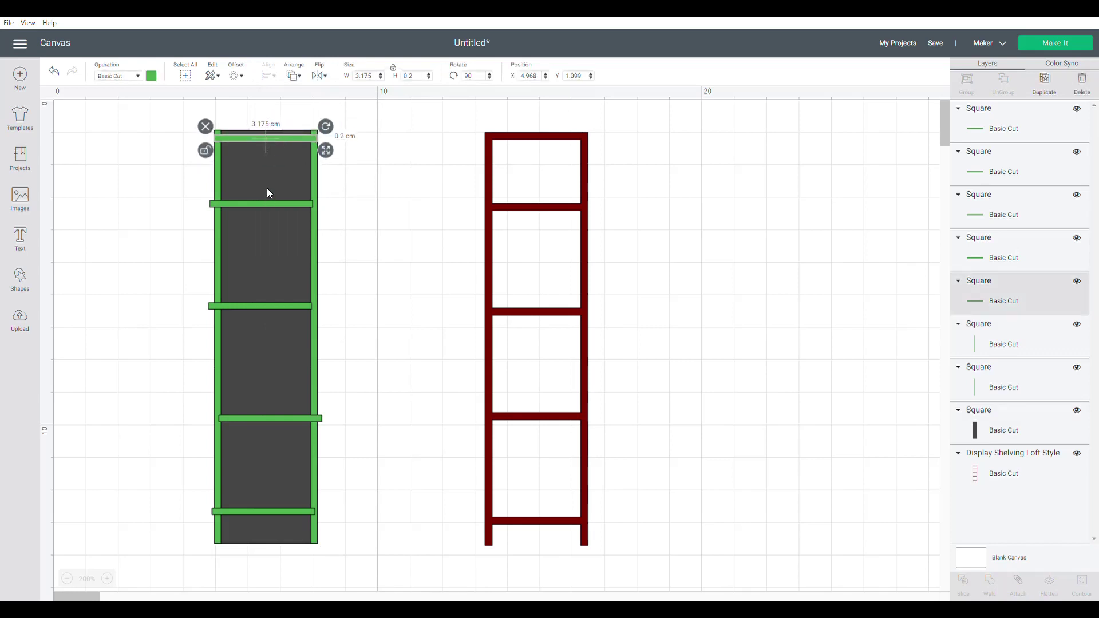
{"action": "left_click", "coordinate": [267, 188], "text": "shift"}
{"action": "left_click", "coordinate": [267, 76]}
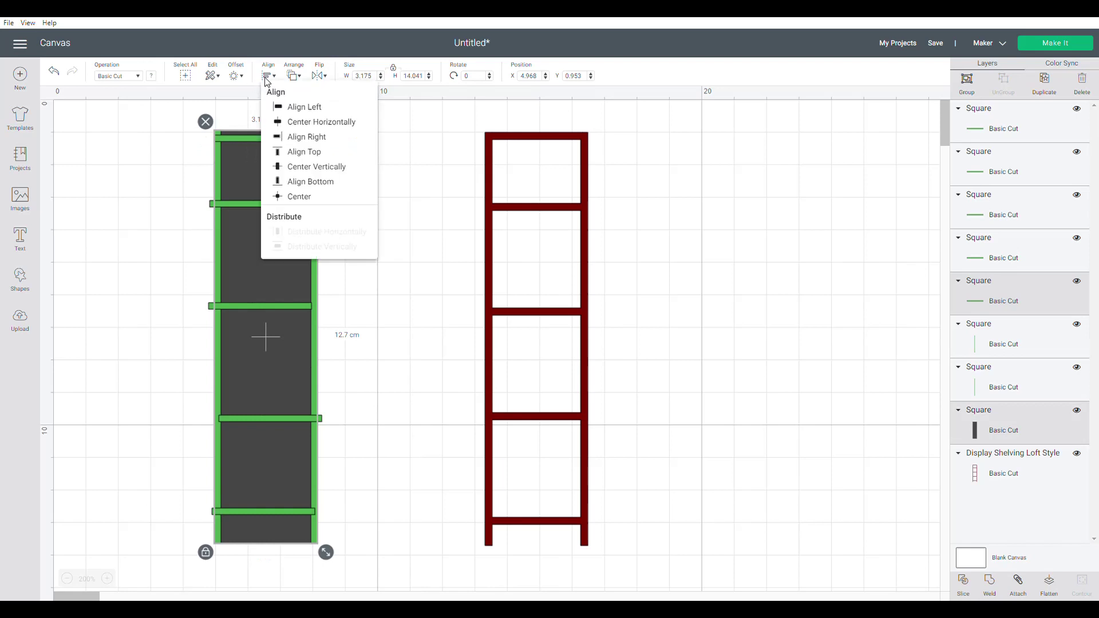
{"action": "left_click", "coordinate": [293, 152]}
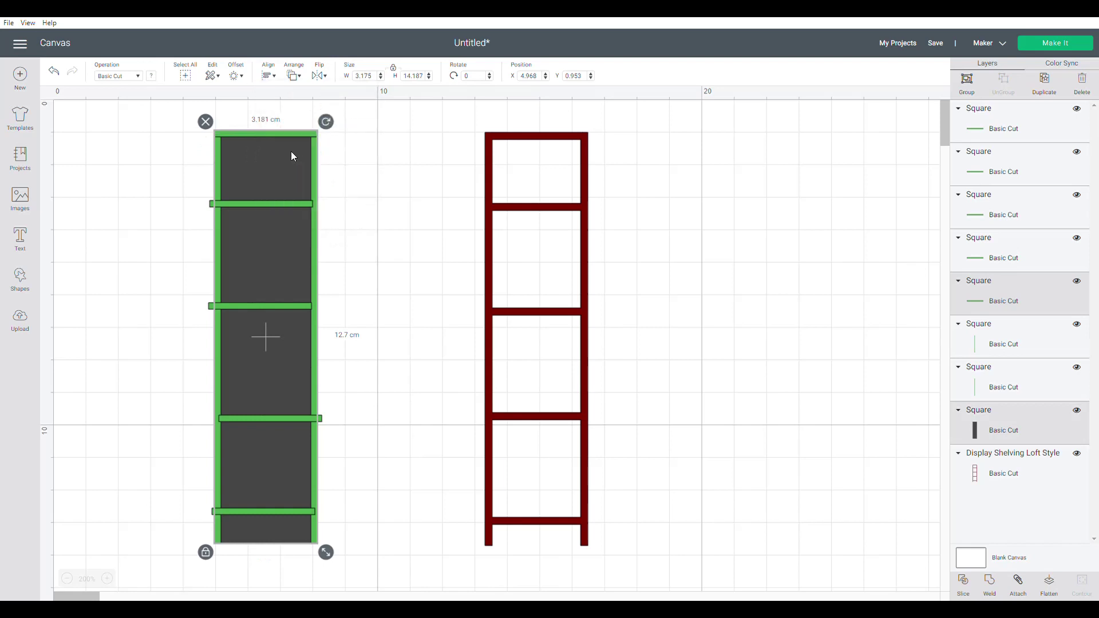
{"action": "left_click", "coordinate": [269, 76]}
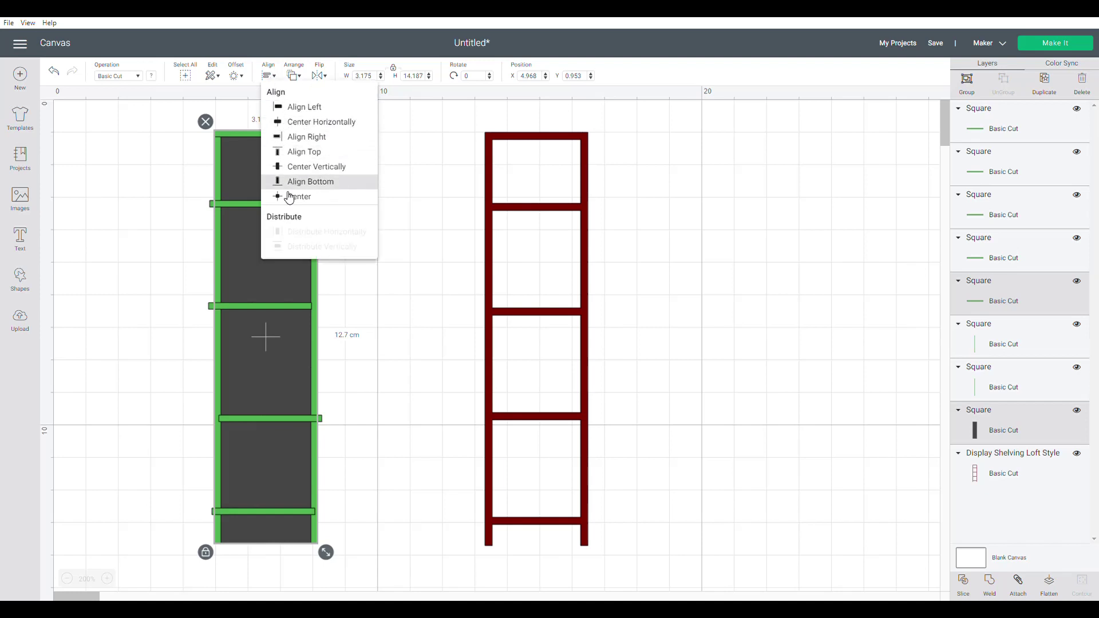
{"action": "left_click", "coordinate": [290, 123]}
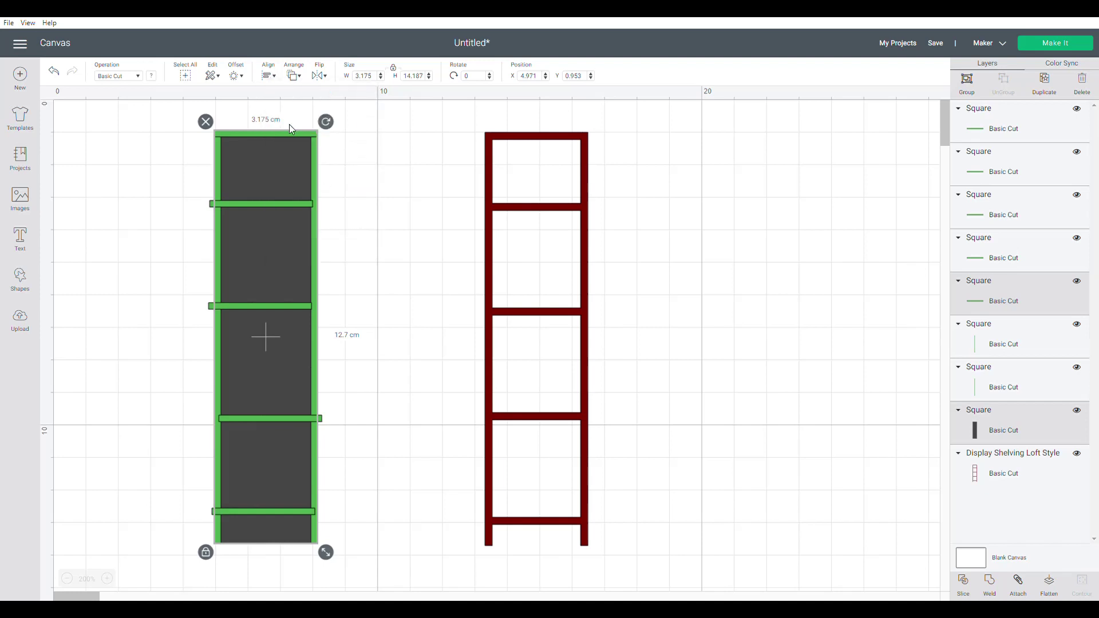
{"action": "left_click", "coordinate": [343, 170]}
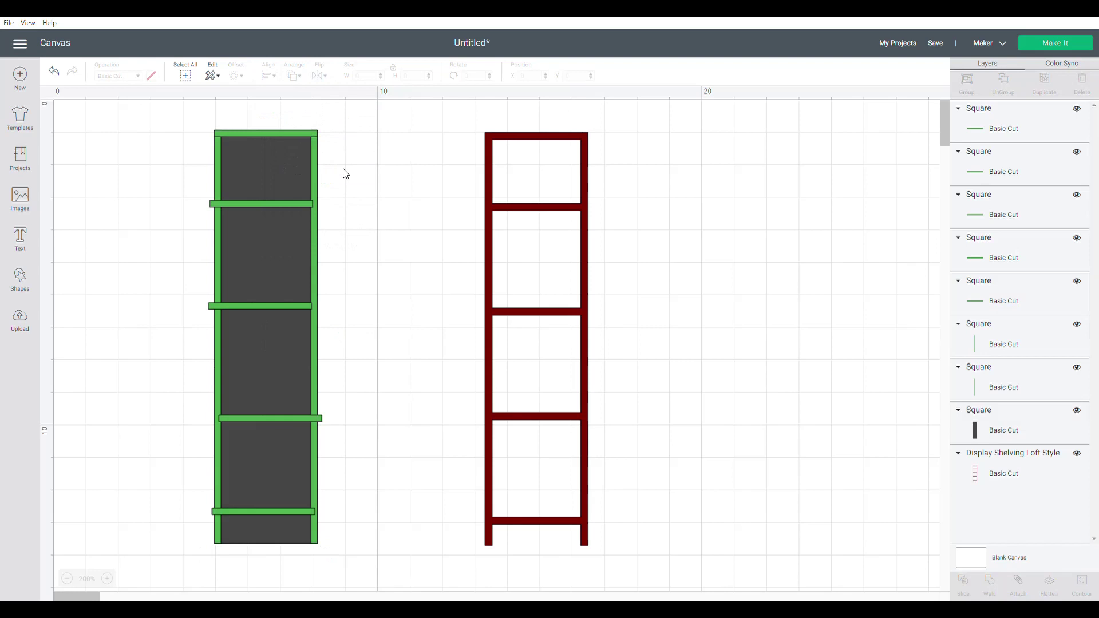
Step: Select the four lower horizontal green strips together with the dark rectangle and apply Align Left
{"action": "left_click", "coordinate": [283, 204]}
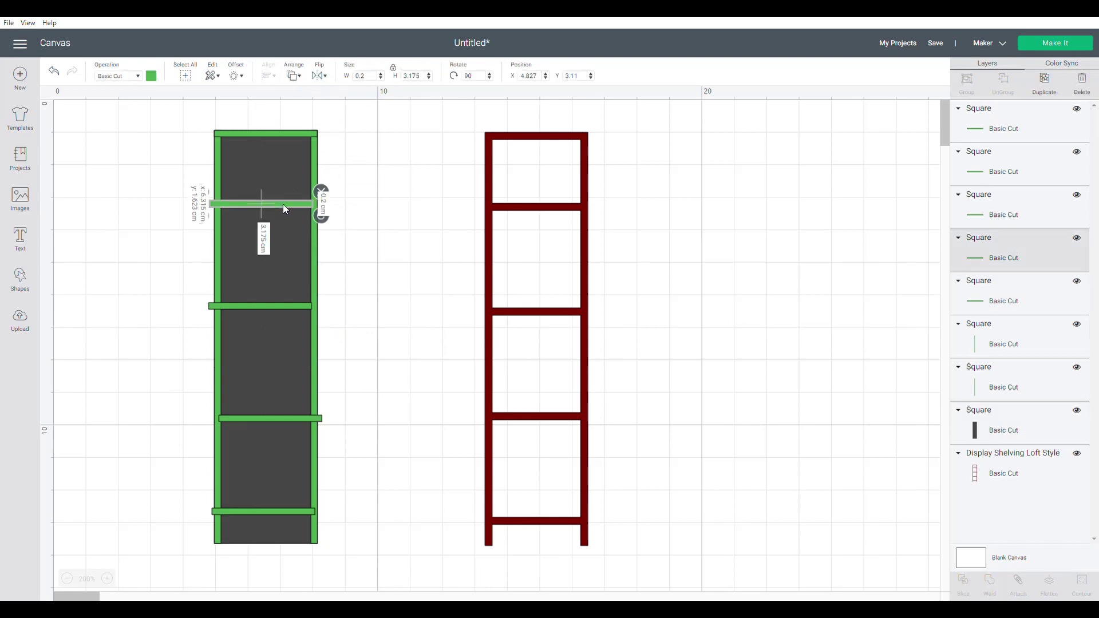
{"action": "left_click", "coordinate": [272, 308]}
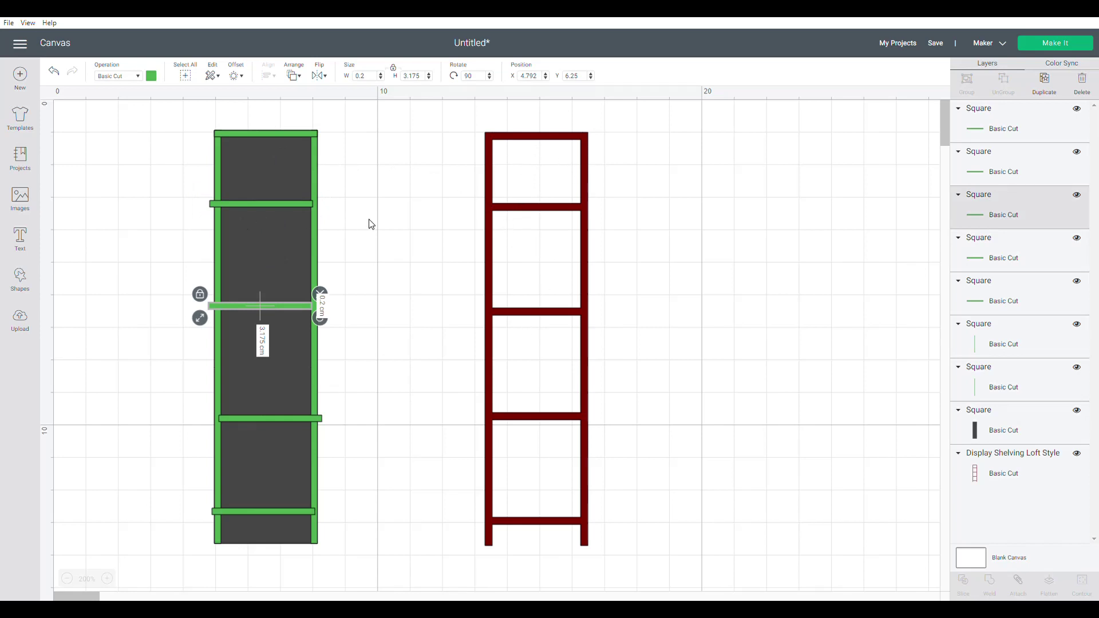
{"action": "left_click", "coordinate": [294, 204]}
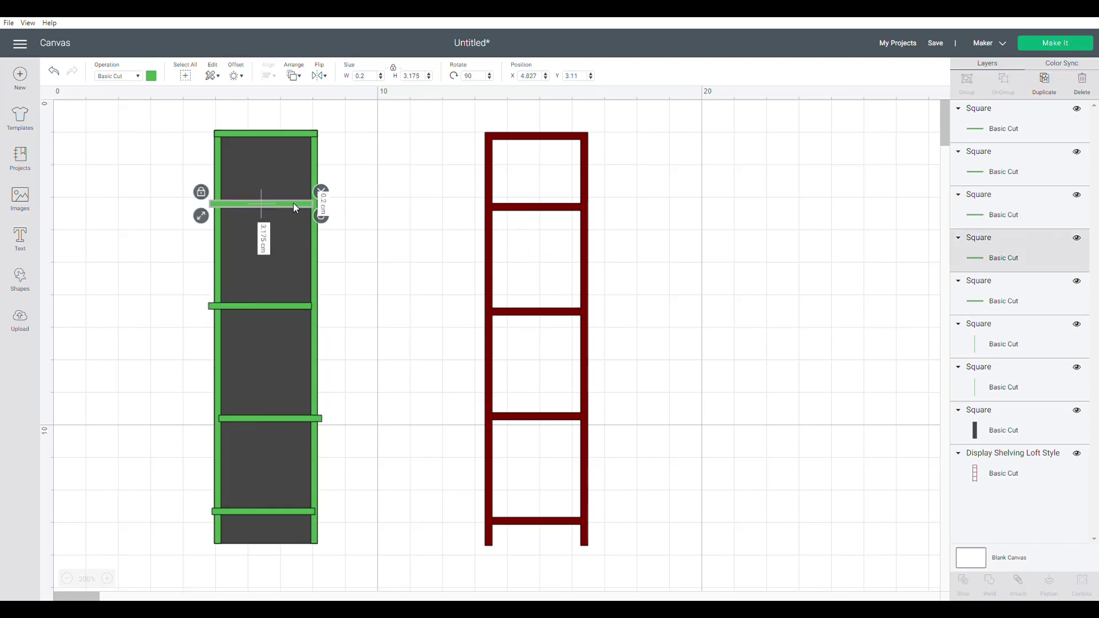
{"action": "left_click", "coordinate": [273, 307], "text": "shift"}
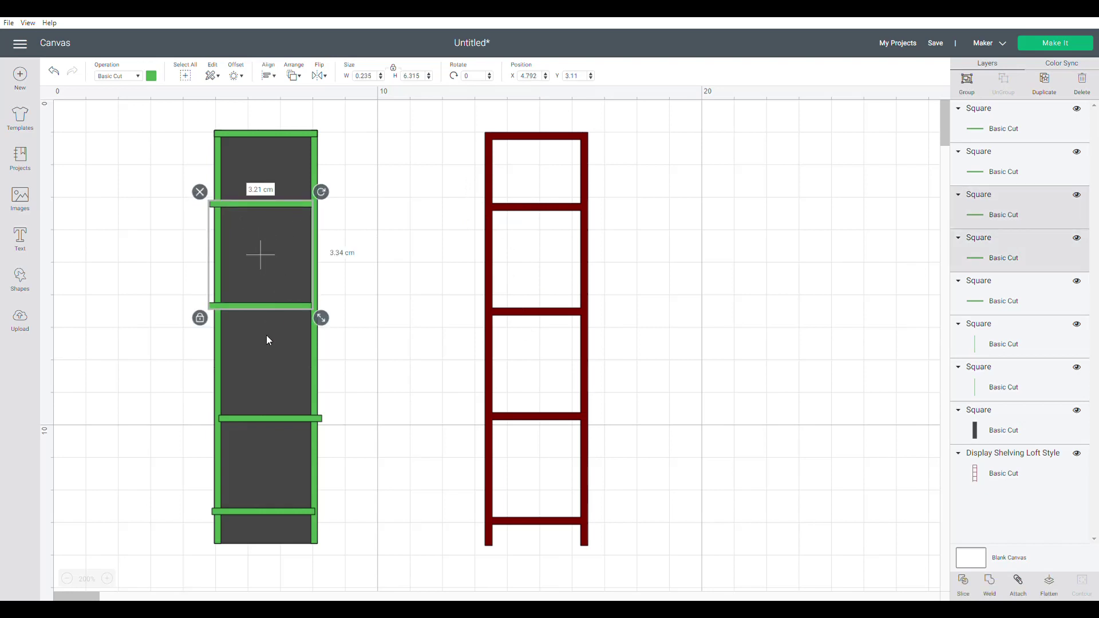
{"action": "left_click", "coordinate": [270, 419], "text": "shift"}
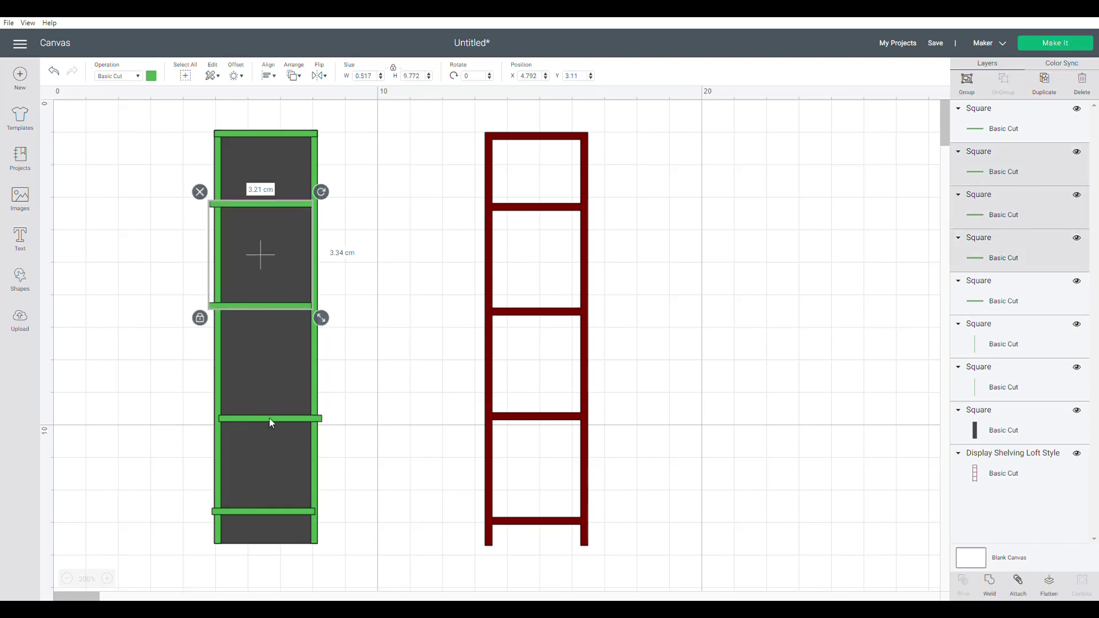
{"action": "left_click", "coordinate": [281, 511], "text": "shift"}
{"action": "left_click", "coordinate": [280, 532], "text": "shift"}
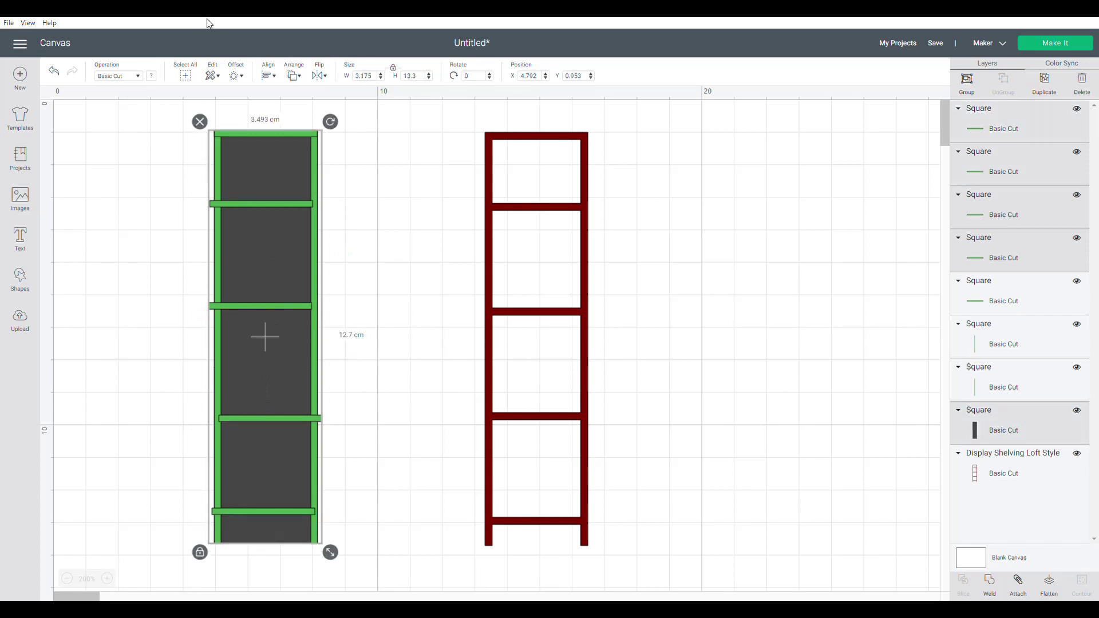
{"action": "left_click", "coordinate": [273, 76]}
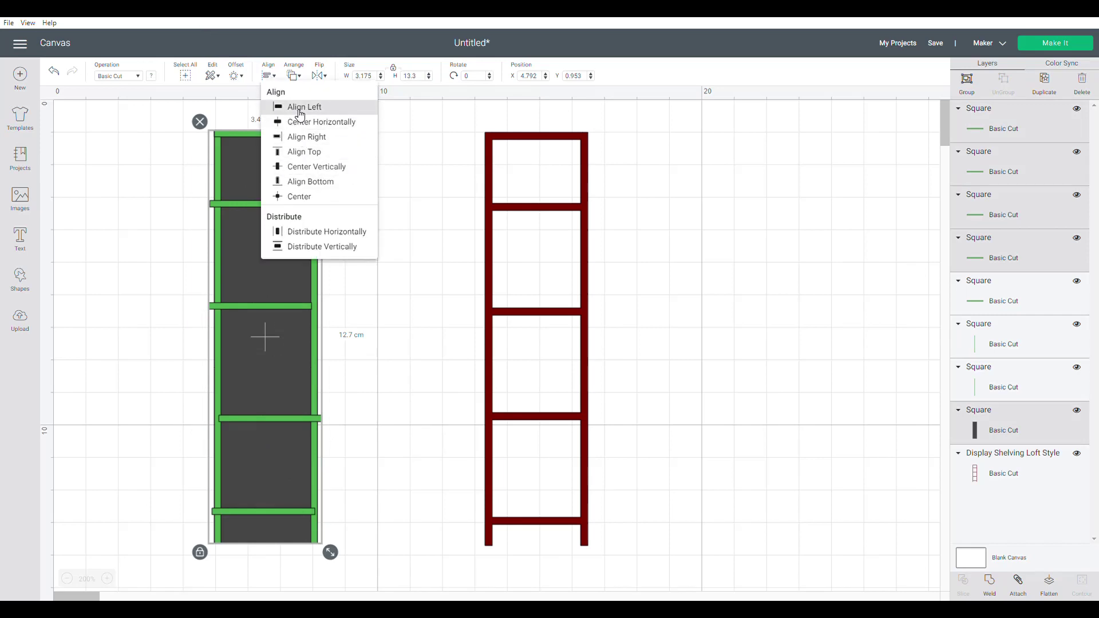
{"action": "left_click", "coordinate": [299, 107]}
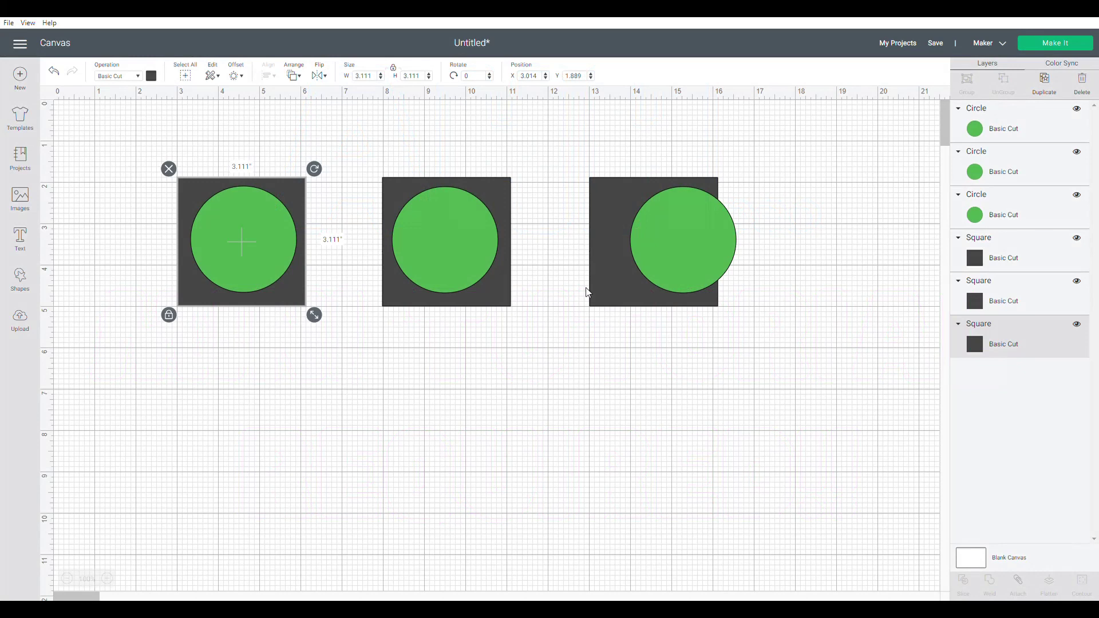
Step: Nudge the green circle within the first dark square to about X 3.319, Y 2.153, and shift that square up slightly
{"action": "left_click", "coordinate": [378, 346]}
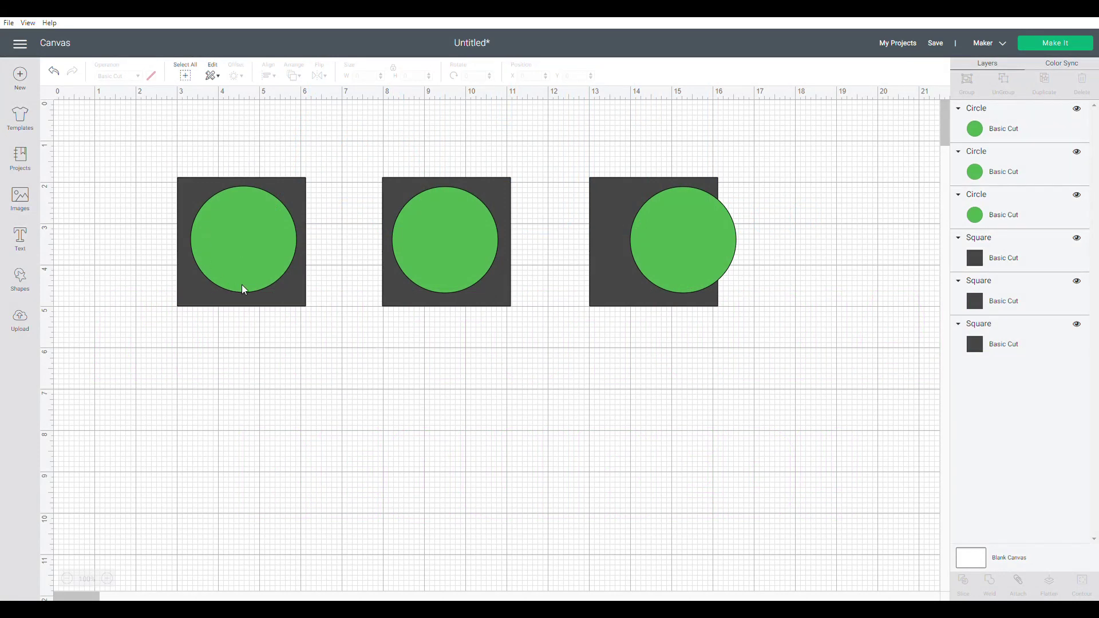
{"action": "left_click", "coordinate": [259, 269]}
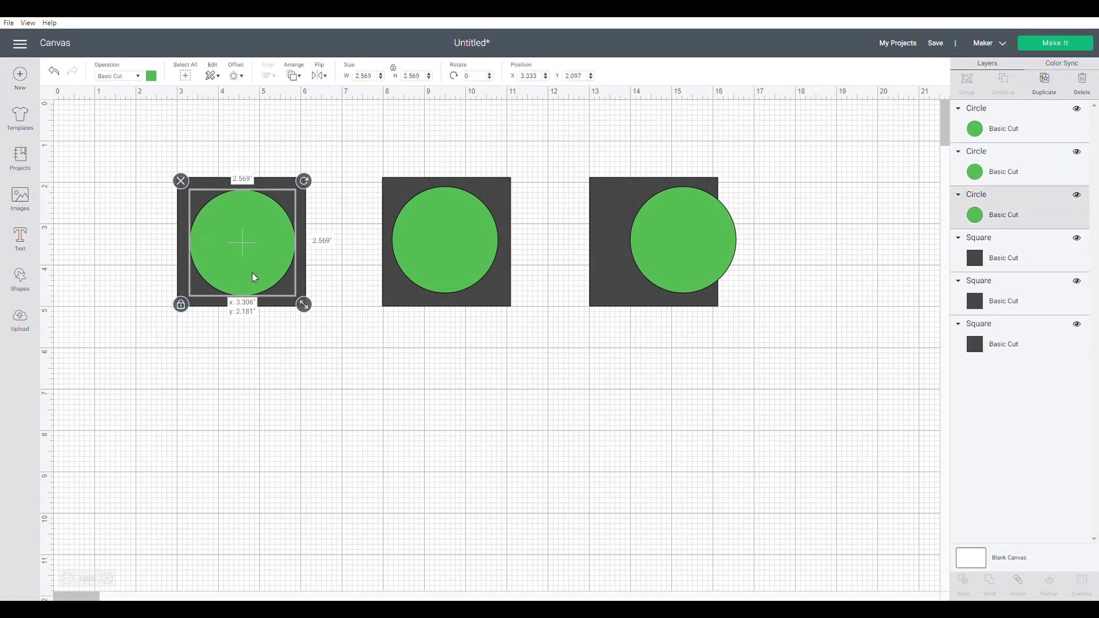
{"action": "left_click_drag", "start_coordinate": [253, 273], "coordinate": [253, 273]}
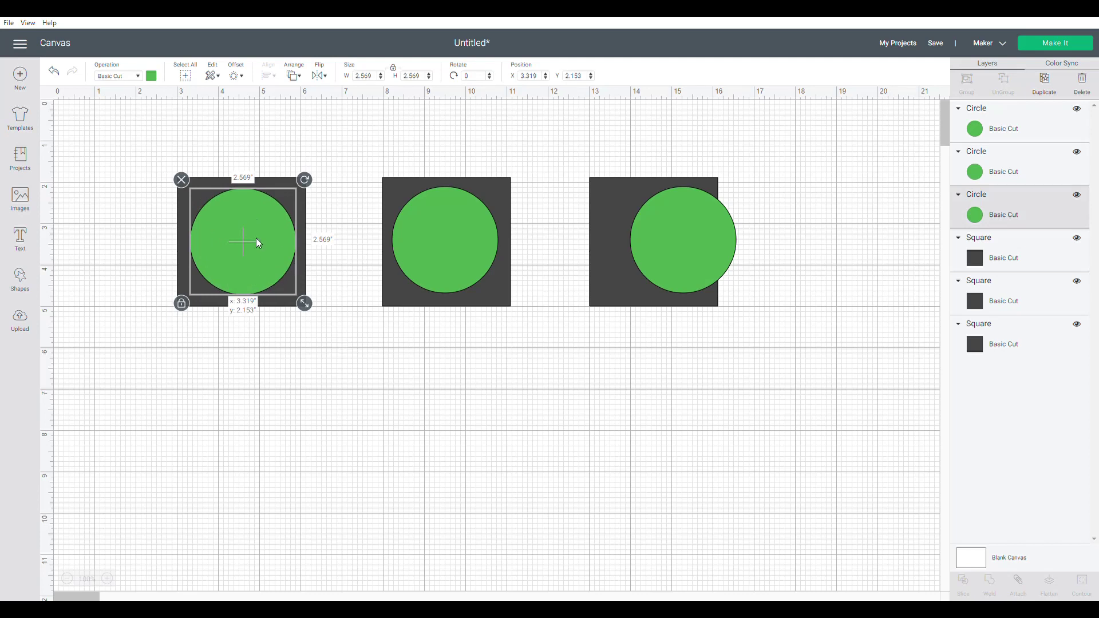
{"action": "left_click", "coordinate": [304, 233]}
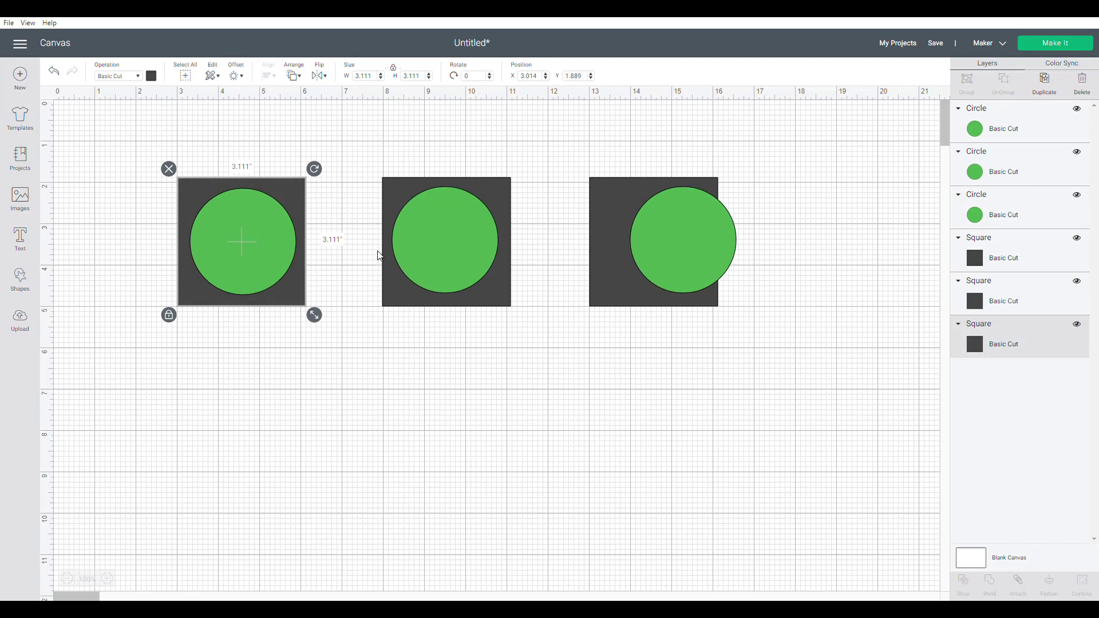
{"action": "left_click", "coordinate": [281, 354]}
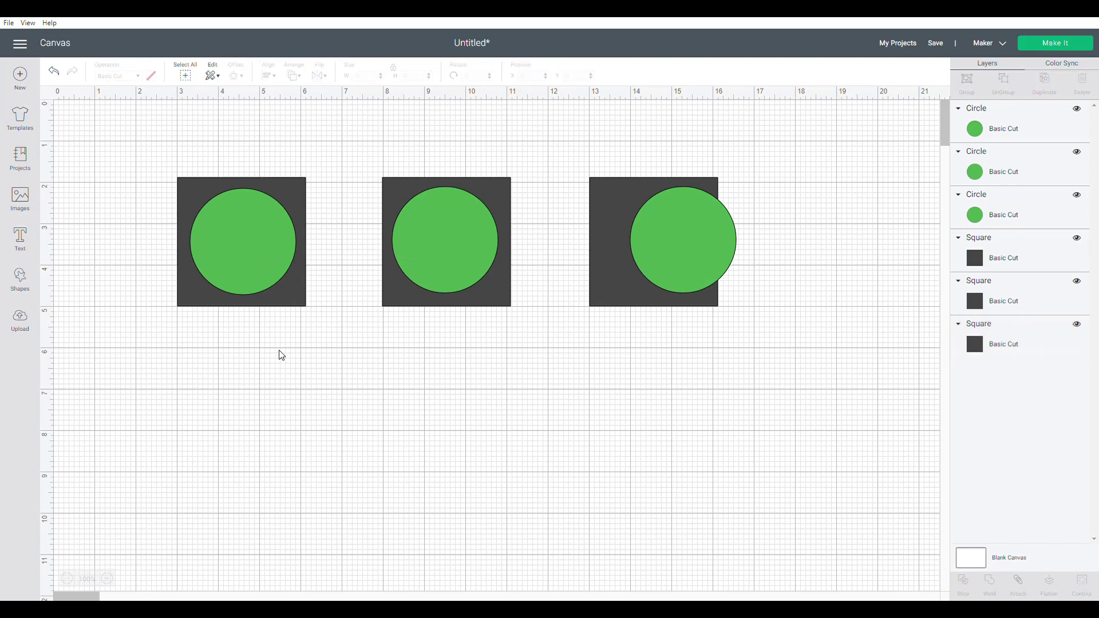
{"action": "left_click", "coordinate": [270, 269]}
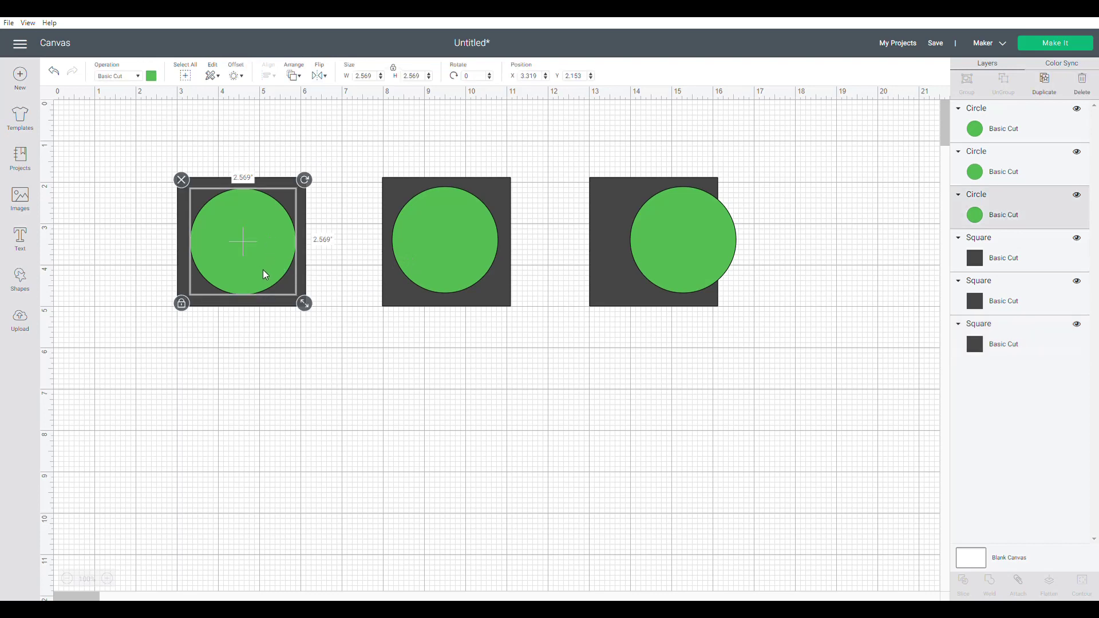
{"action": "left_click", "coordinate": [284, 304]}
{"action": "left_click", "coordinate": [278, 340]}
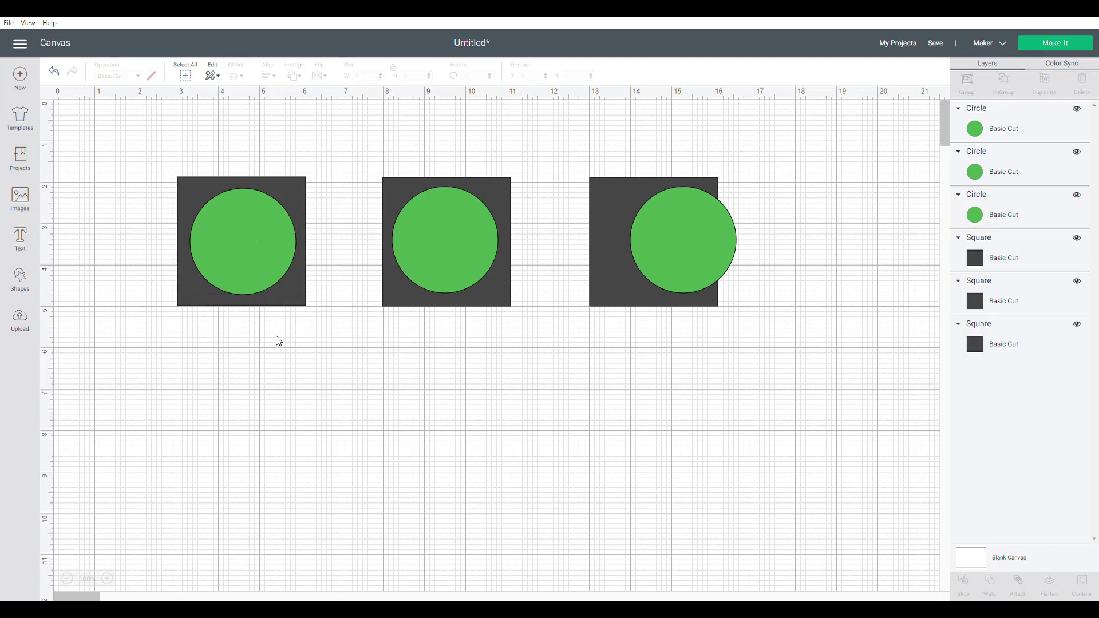
Step: Select the first green circle and its dark square and apply Align Left
{"action": "left_click", "coordinate": [255, 259]}
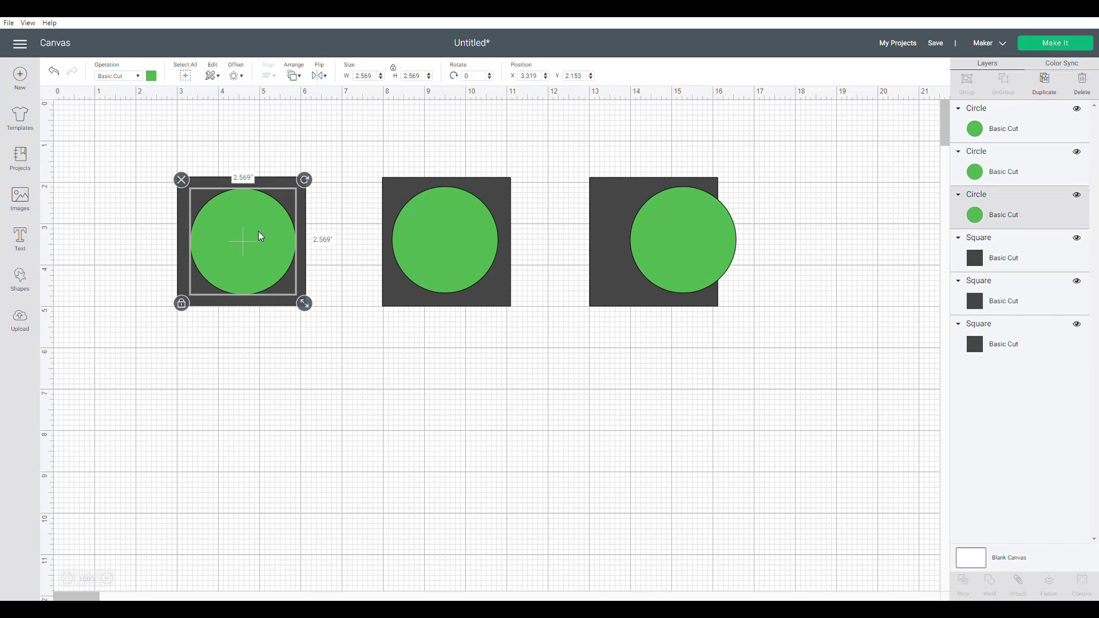
{"action": "left_click", "coordinate": [245, 303]}
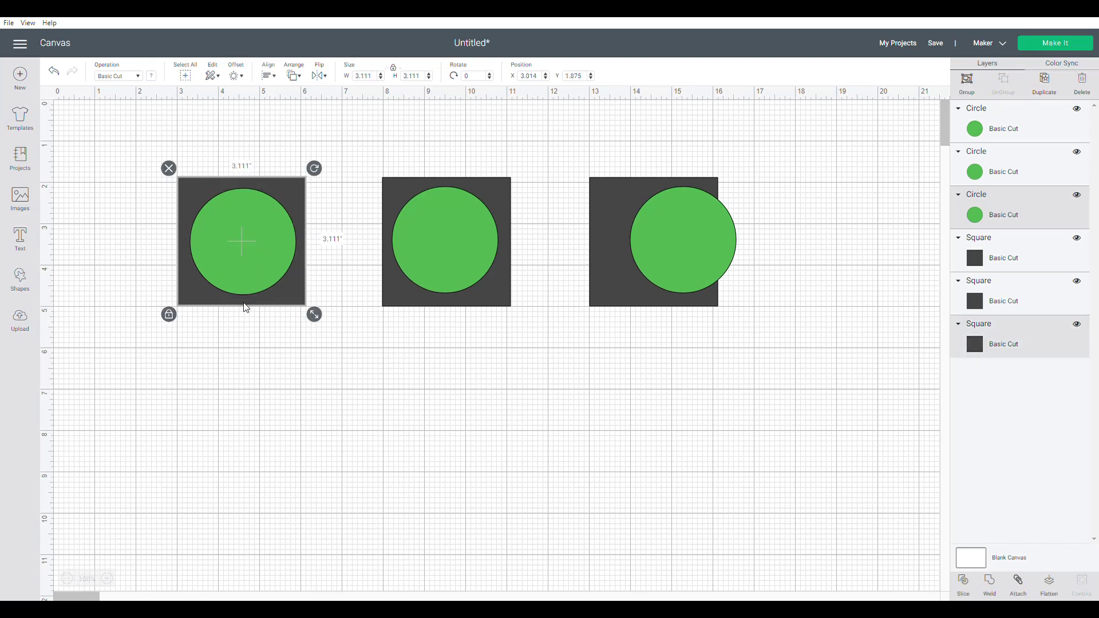
{"action": "left_click", "coordinate": [270, 77]}
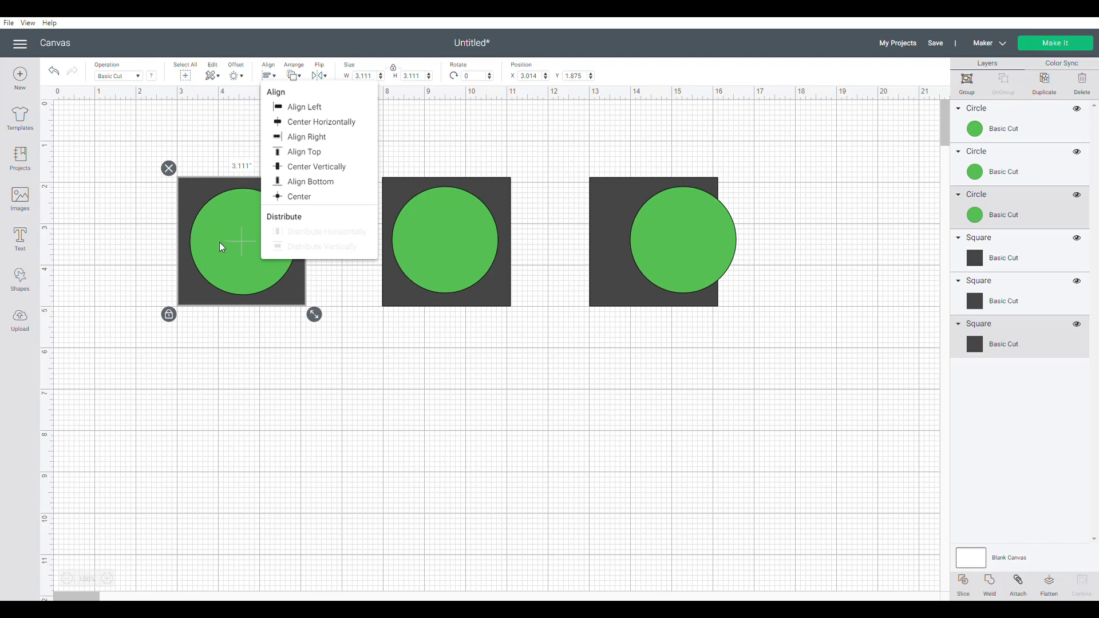
{"action": "left_click", "coordinate": [299, 107]}
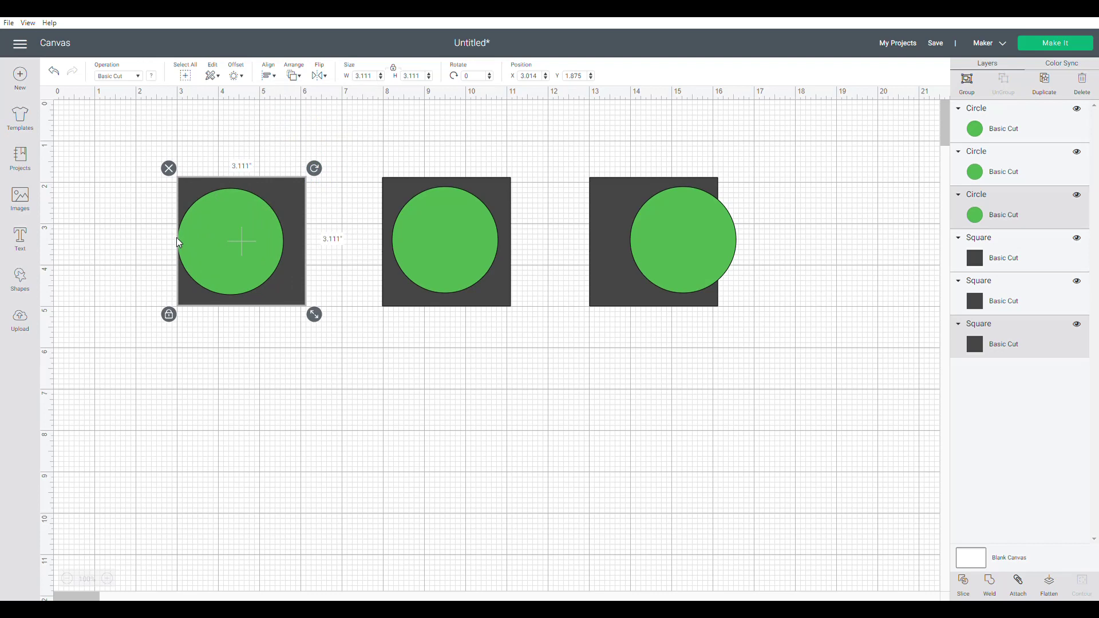
Step: Apply Align Left to the middle square and its circle, and switch the pair to Align Right
{"action": "left_click", "coordinate": [383, 177]}
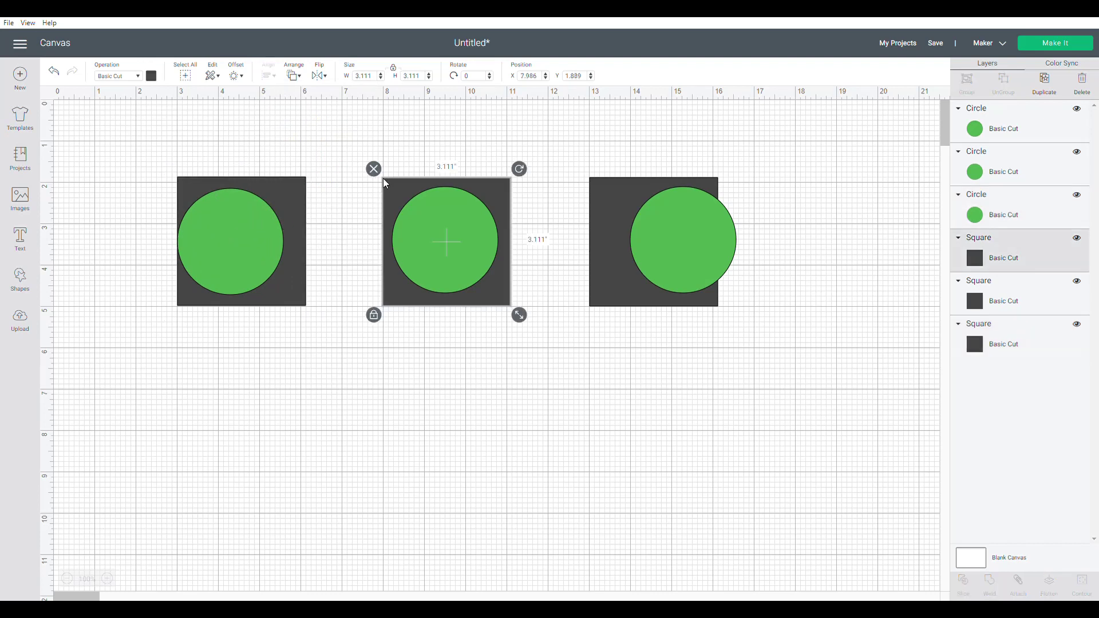
{"action": "left_click", "coordinate": [423, 254], "text": "shift"}
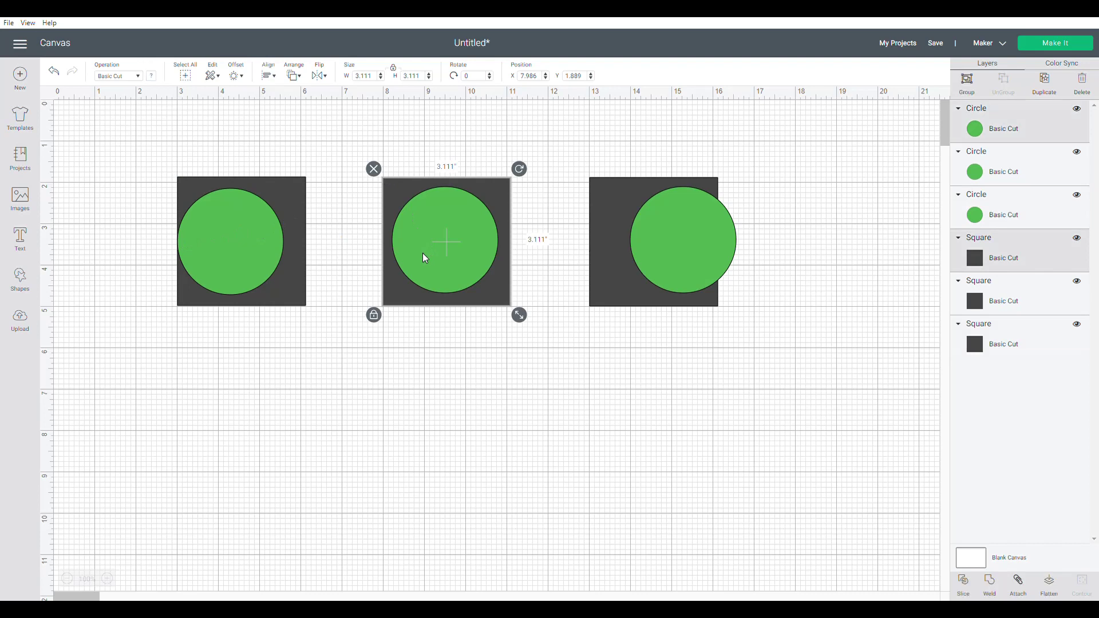
{"action": "left_click", "coordinate": [268, 77]}
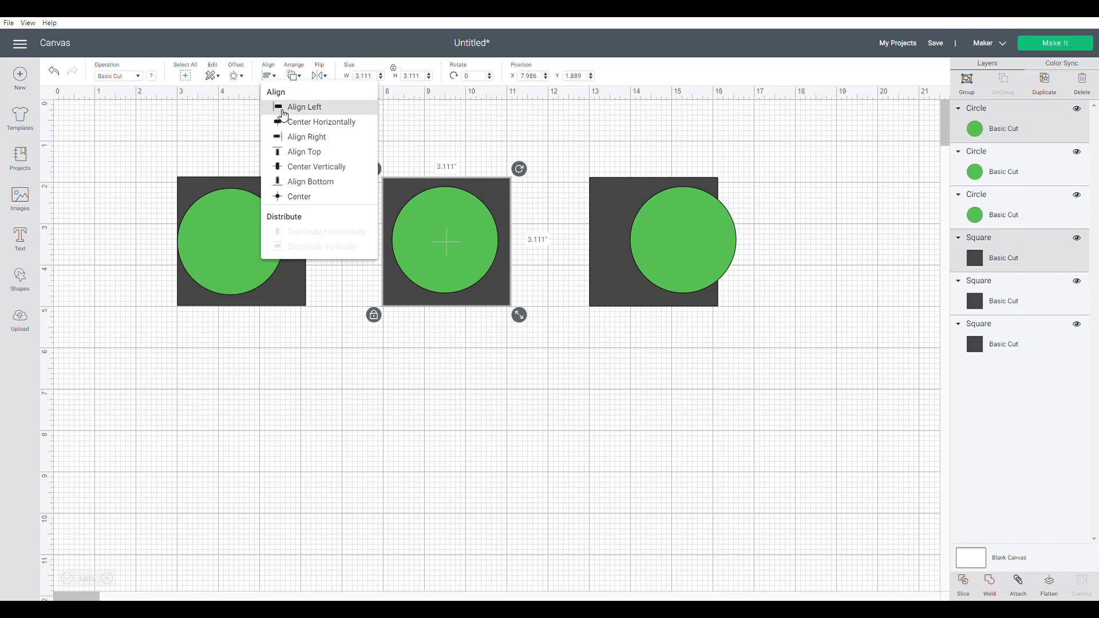
{"action": "left_click", "coordinate": [283, 114]}
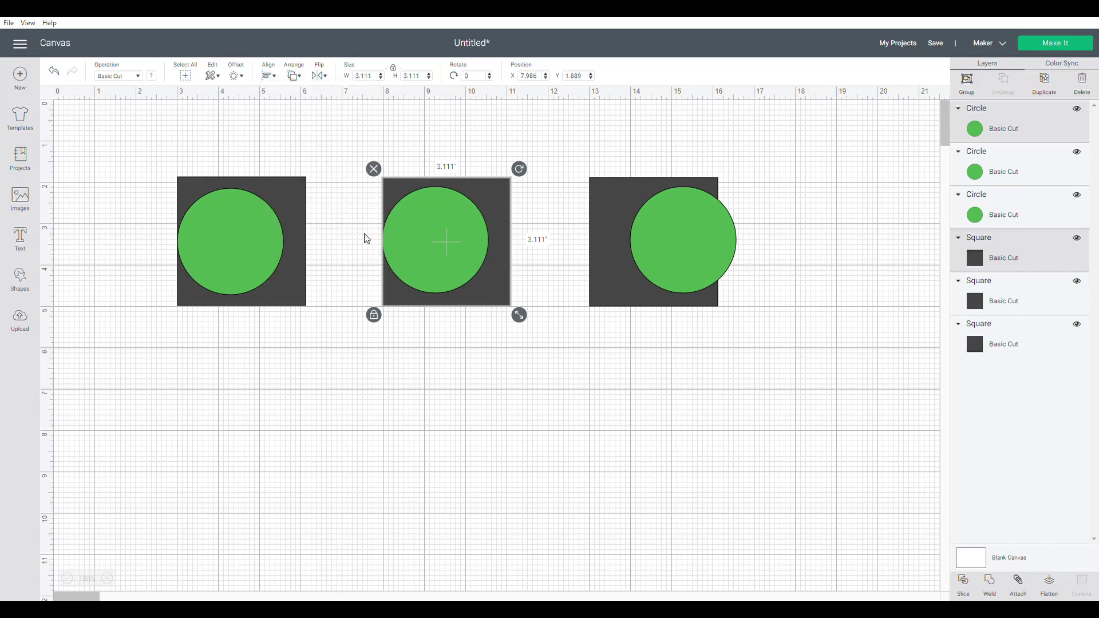
{"action": "left_click", "coordinate": [268, 77]}
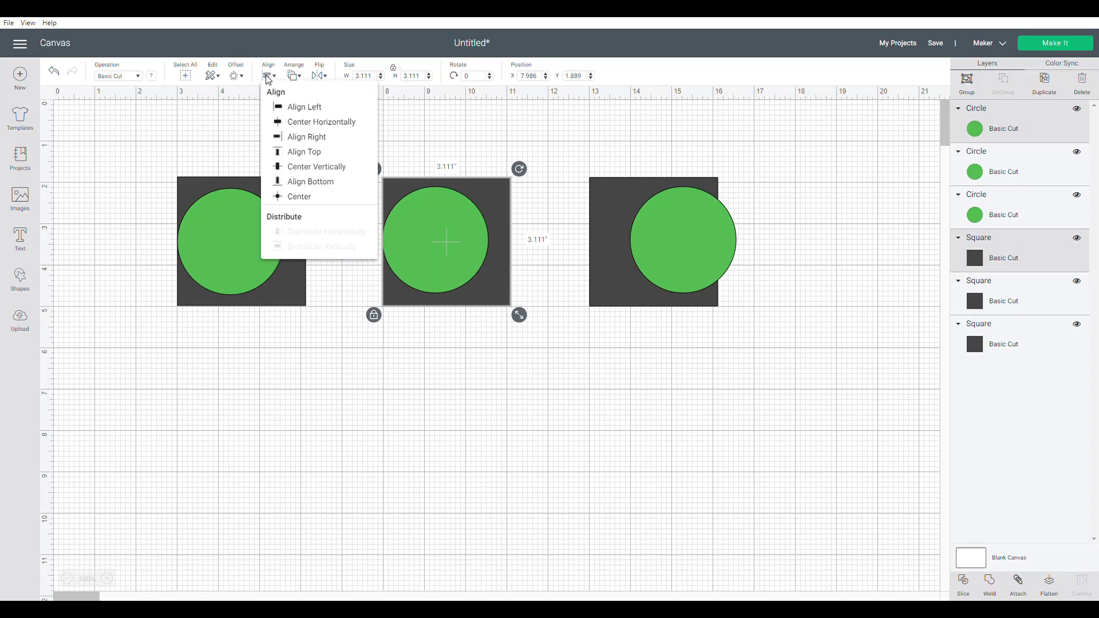
{"action": "left_click", "coordinate": [295, 138]}
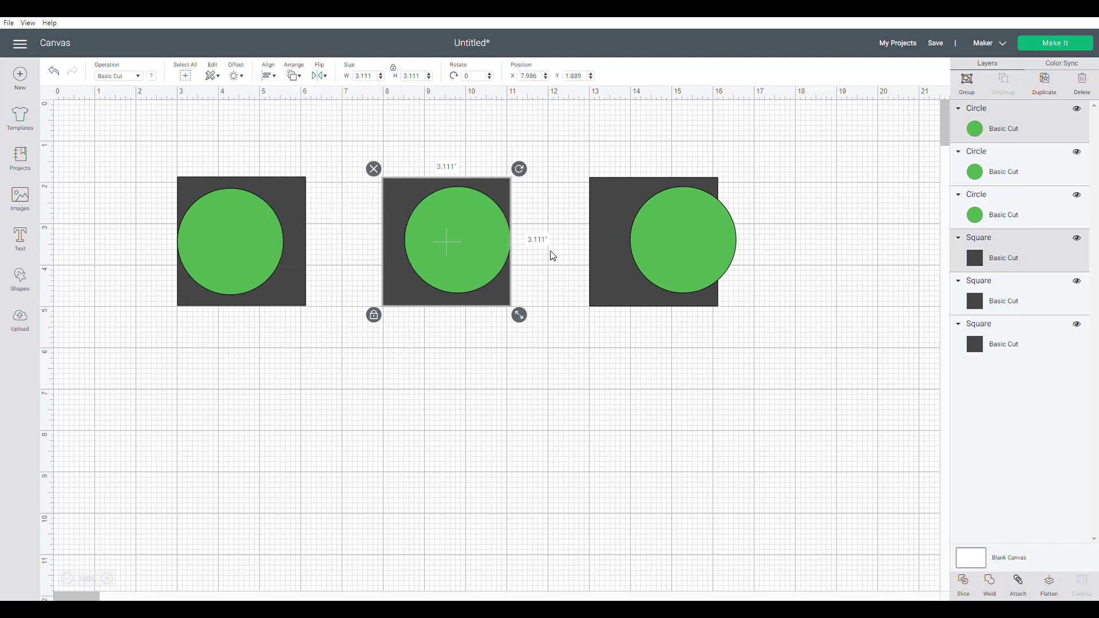
Step: Try Align Right on the third square and its overhanging circle, and undo it
{"action": "left_click", "coordinate": [640, 246]}
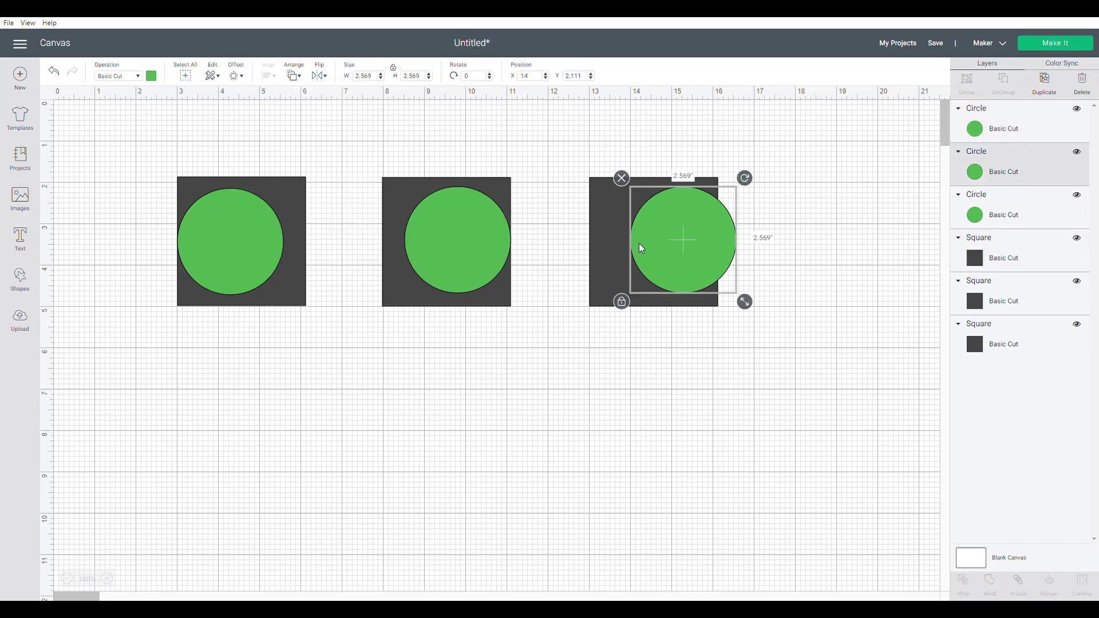
{"action": "left_click", "coordinate": [602, 233], "text": "shift"}
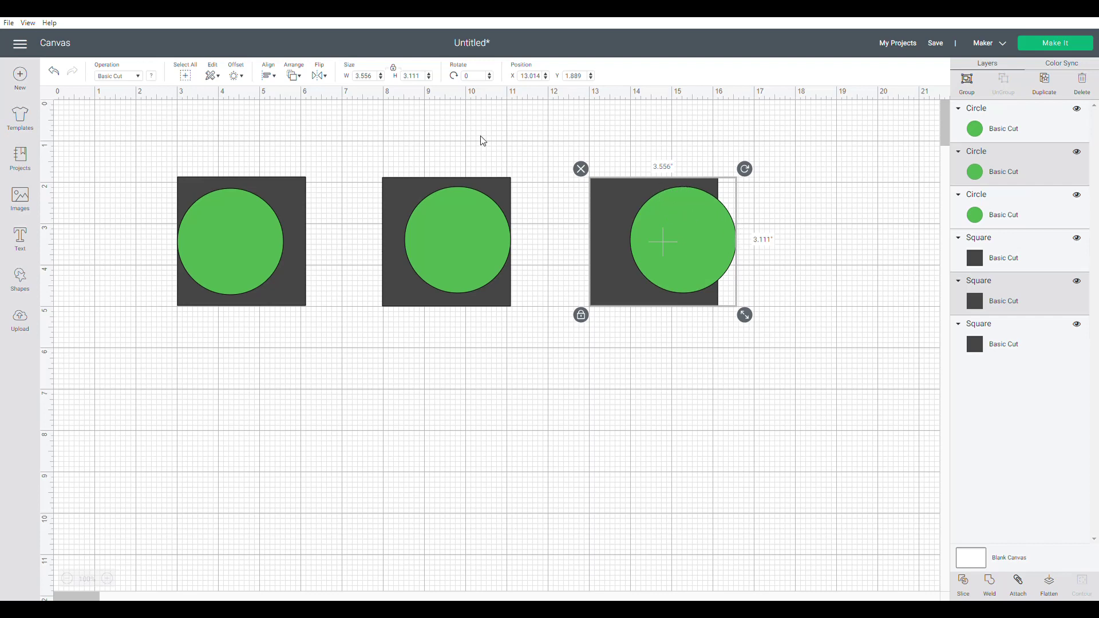
{"action": "left_click", "coordinate": [269, 75]}
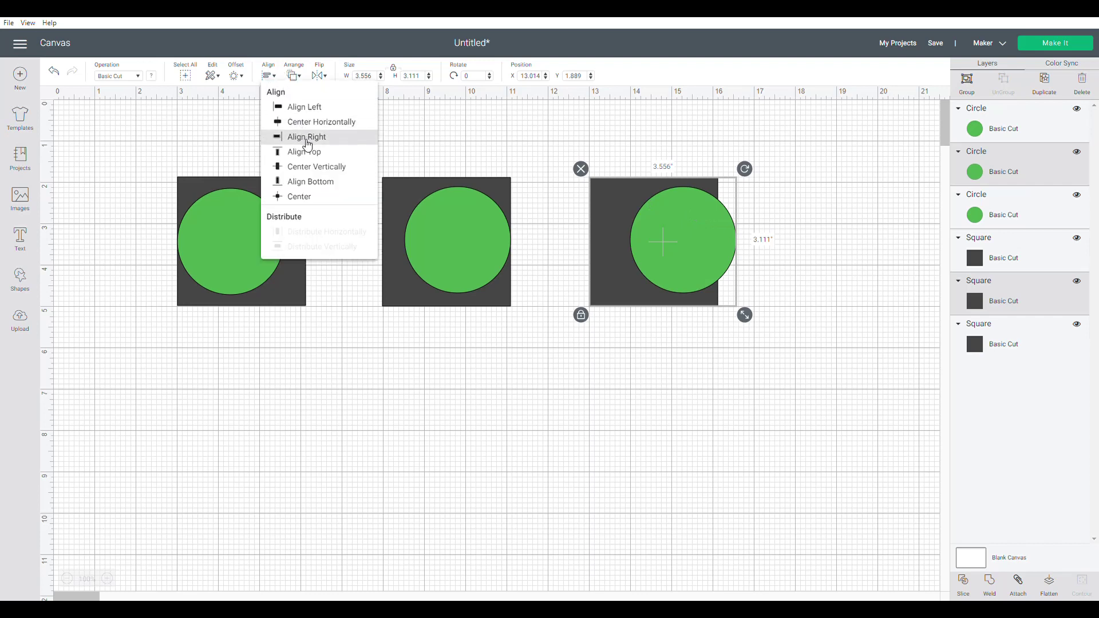
{"action": "left_click", "coordinate": [307, 137]}
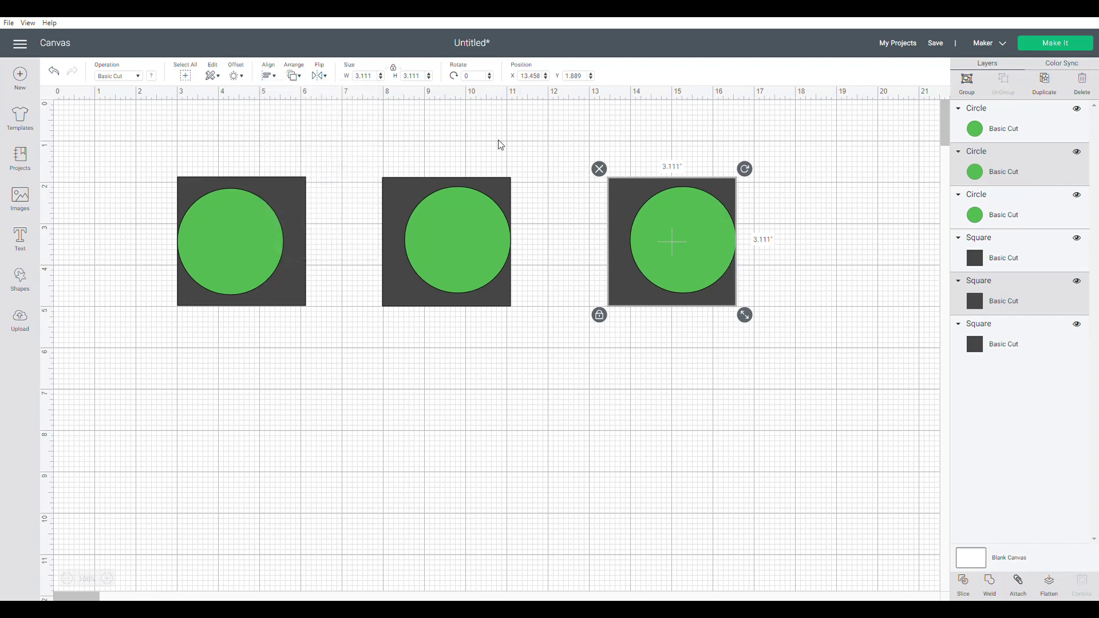
{"action": "left_click", "coordinate": [54, 71]}
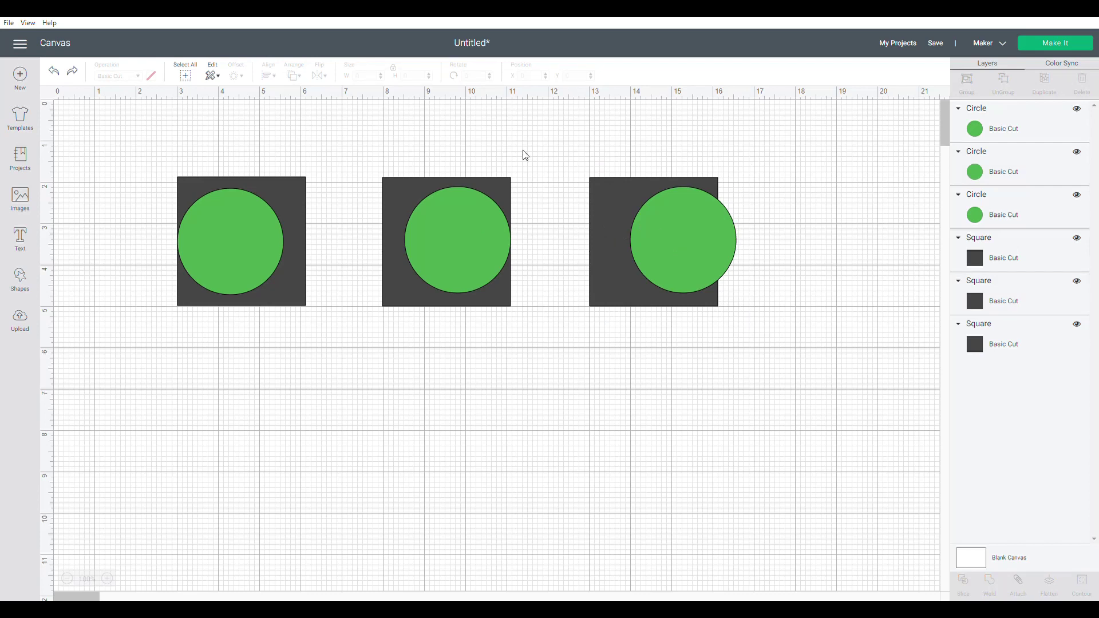
Step: Try Align Left on the third square and its overhanging circle, and undo it
{"action": "left_click_drag", "start_coordinate": [556, 158], "coordinate": [792, 366]}
{"action": "left_click", "coordinate": [270, 84]}
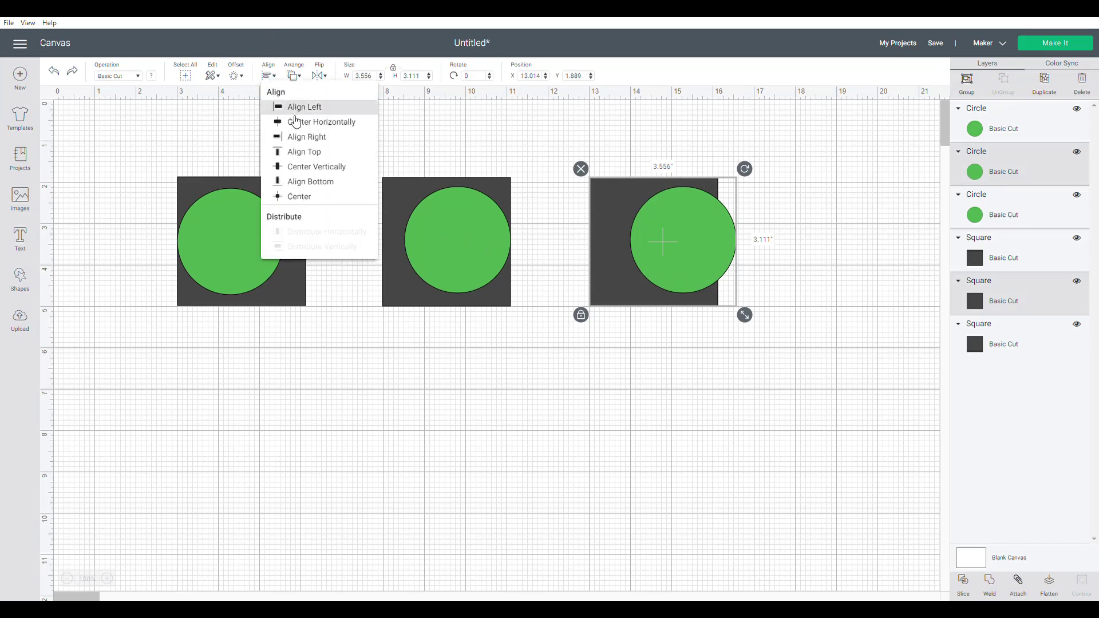
{"action": "left_click", "coordinate": [296, 108]}
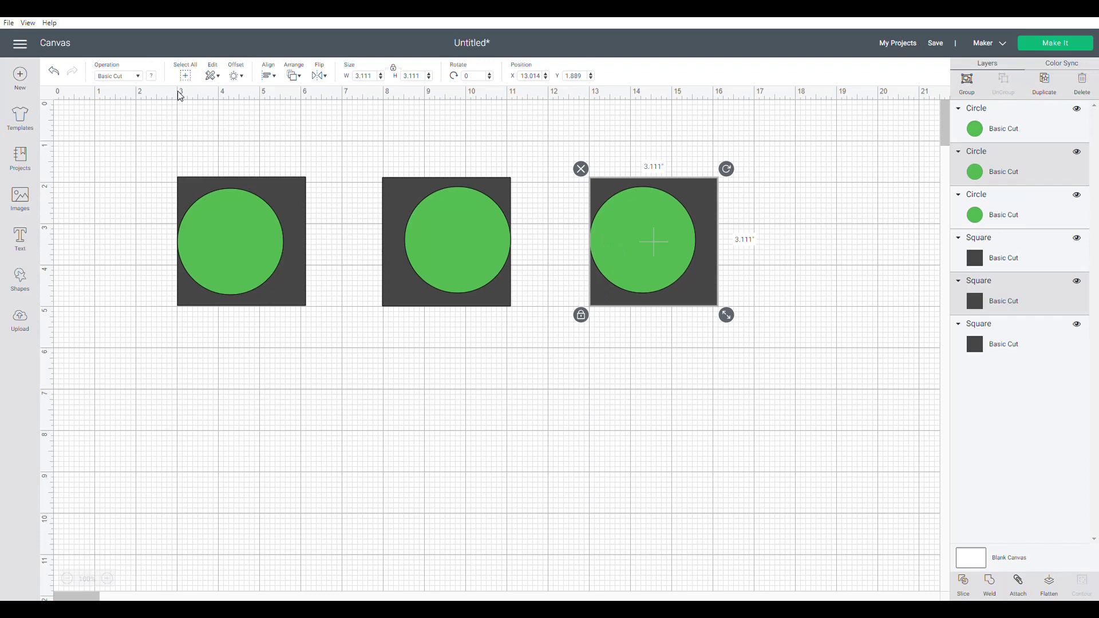
{"action": "left_click", "coordinate": [54, 70]}
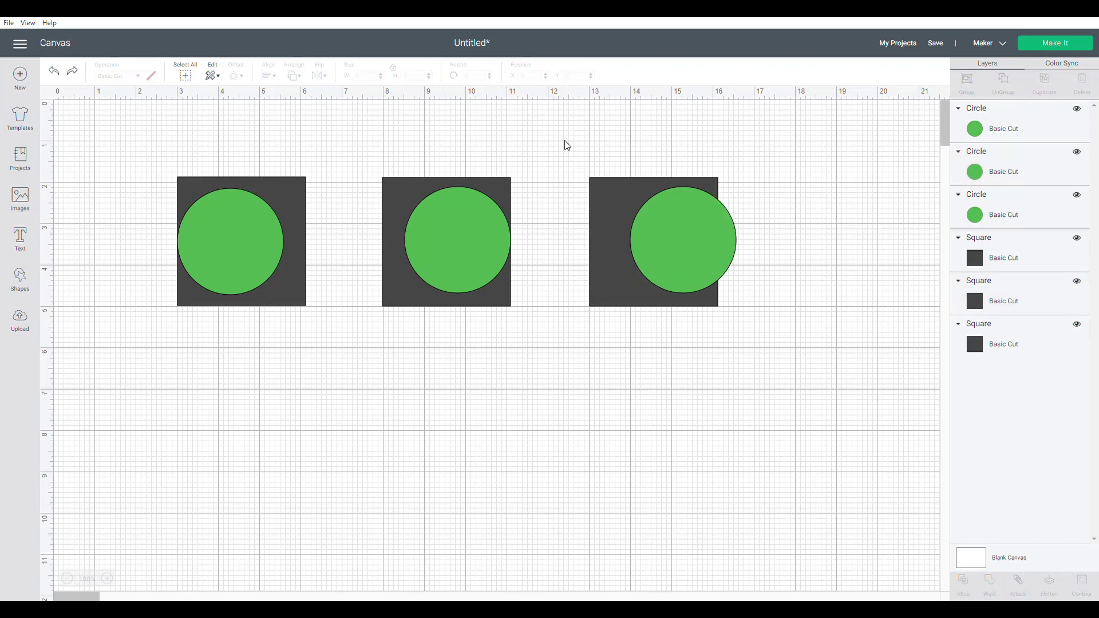
Step: Try Align Right once more on the third square and its overhanging circle, and undo it
{"action": "left_click_drag", "start_coordinate": [565, 142], "coordinate": [749, 360]}
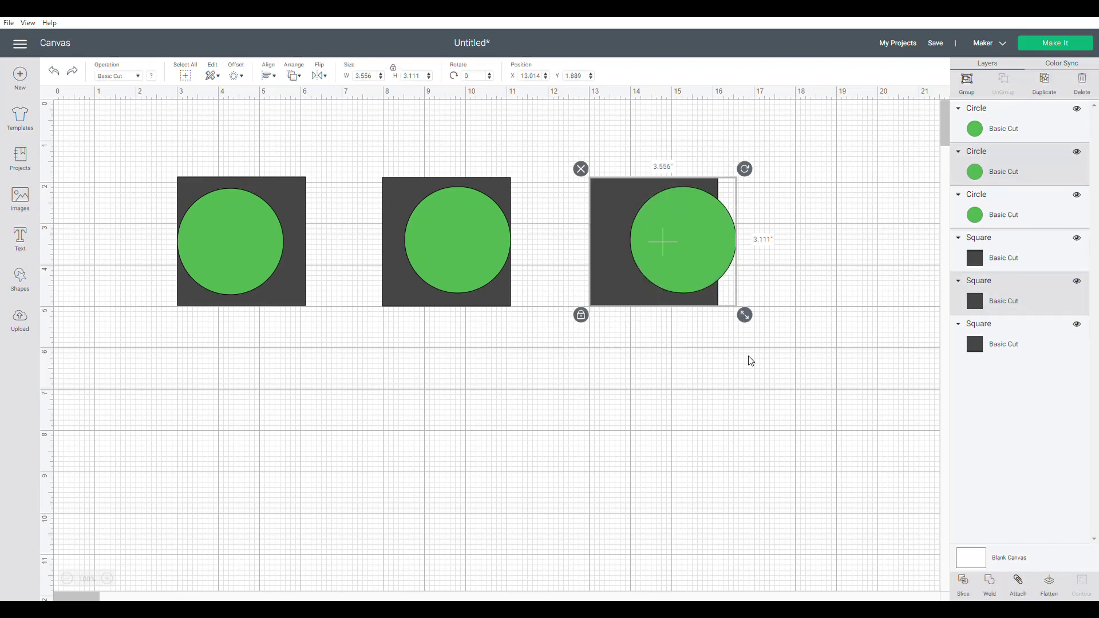
{"action": "left_click", "coordinate": [274, 80]}
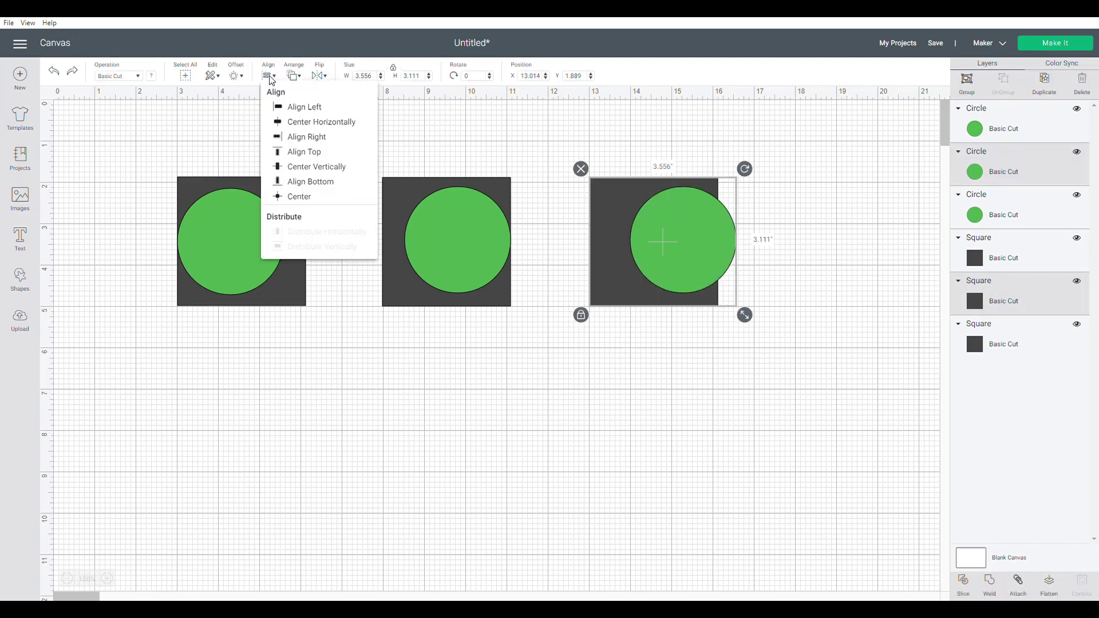
{"action": "left_click", "coordinate": [305, 137]}
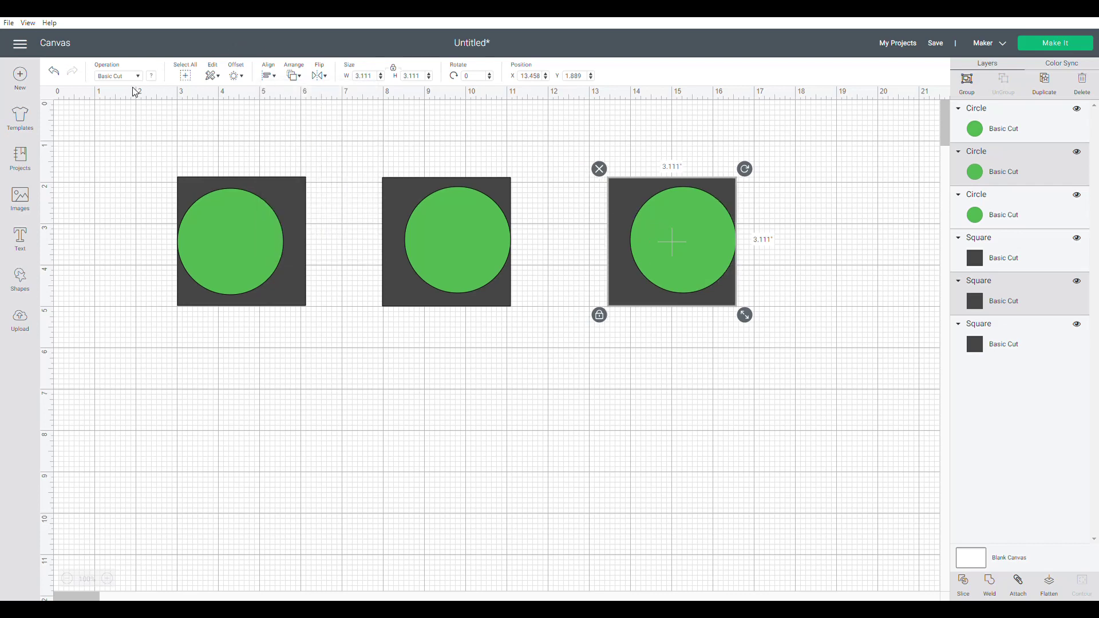
{"action": "left_click", "coordinate": [54, 71]}
Step: Raise the middle square to about Y 1.222", then try Align Bottom on all three squares and undo that alignment
{"action": "left_click", "coordinate": [388, 196]}
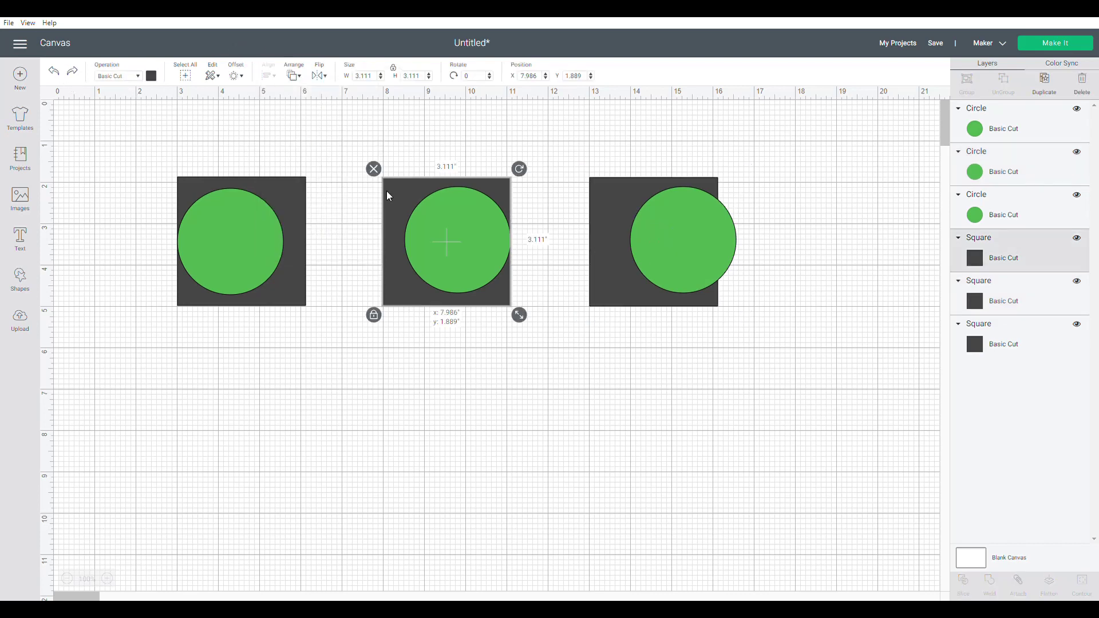
{"action": "left_click_drag", "start_coordinate": [388, 196], "coordinate": [389, 164]}
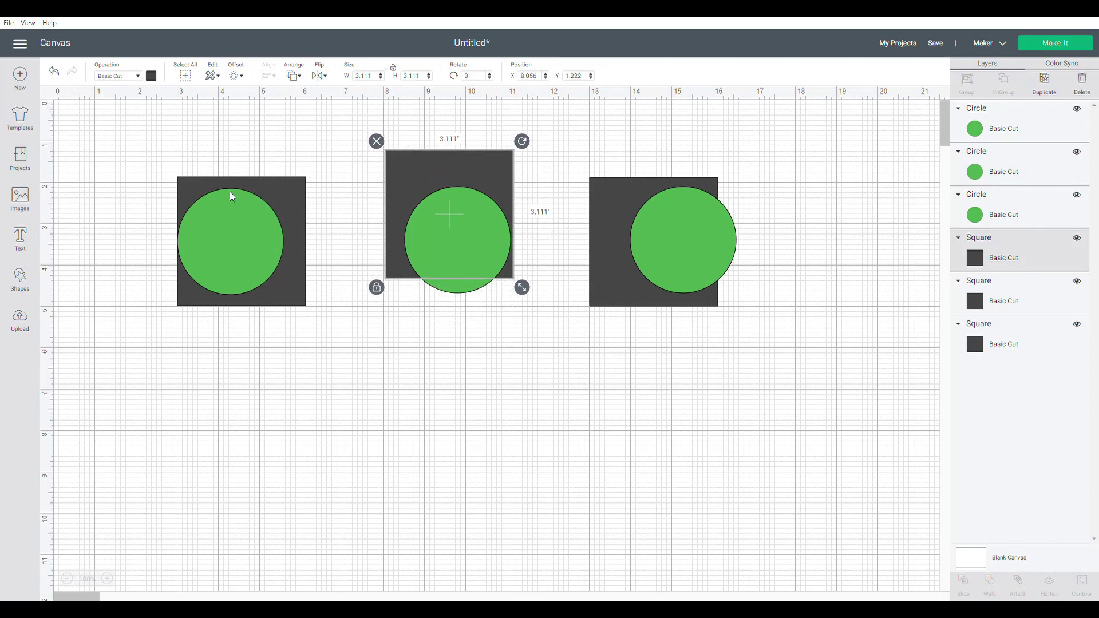
{"action": "left_click", "coordinate": [248, 182]}
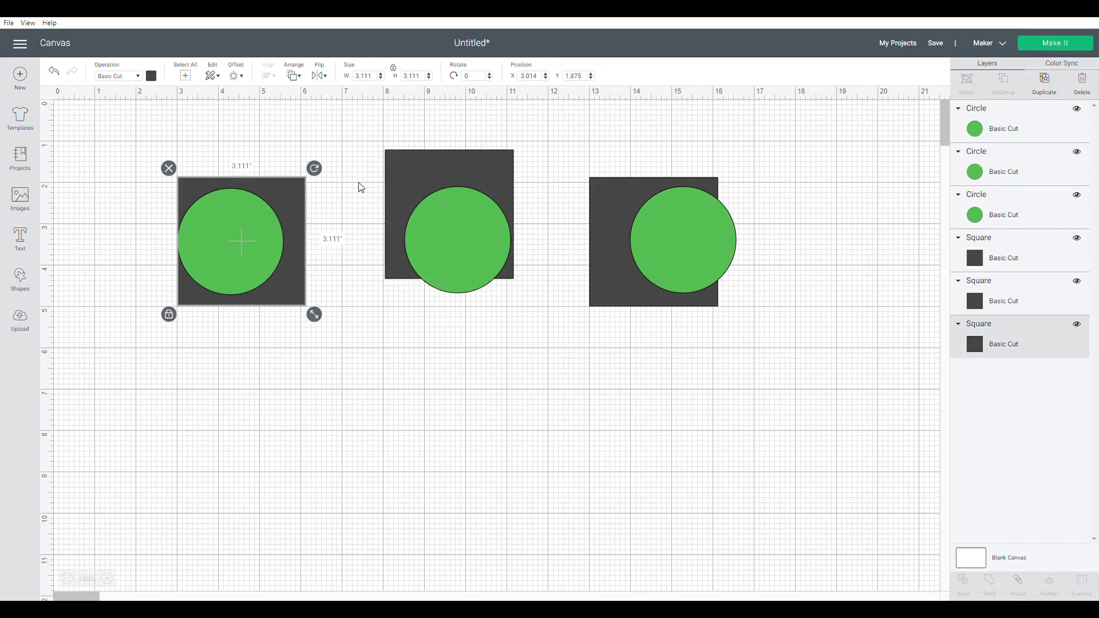
{"action": "left_click", "coordinate": [408, 148], "text": "shift"}
{"action": "left_click", "coordinate": [590, 178], "text": "shift"}
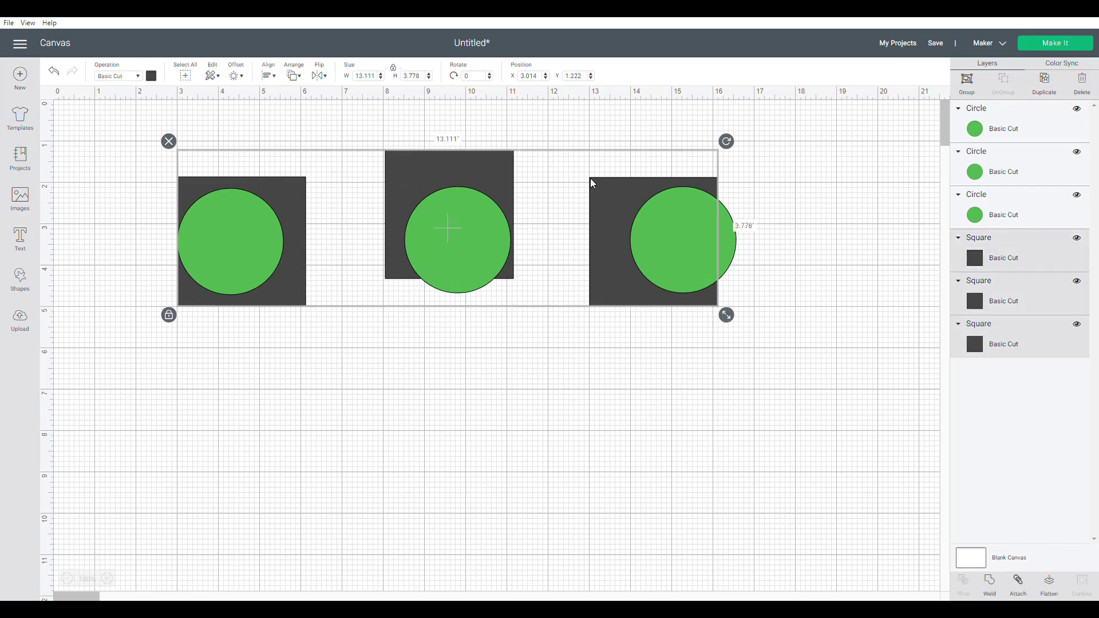
{"action": "left_click", "coordinate": [271, 76]}
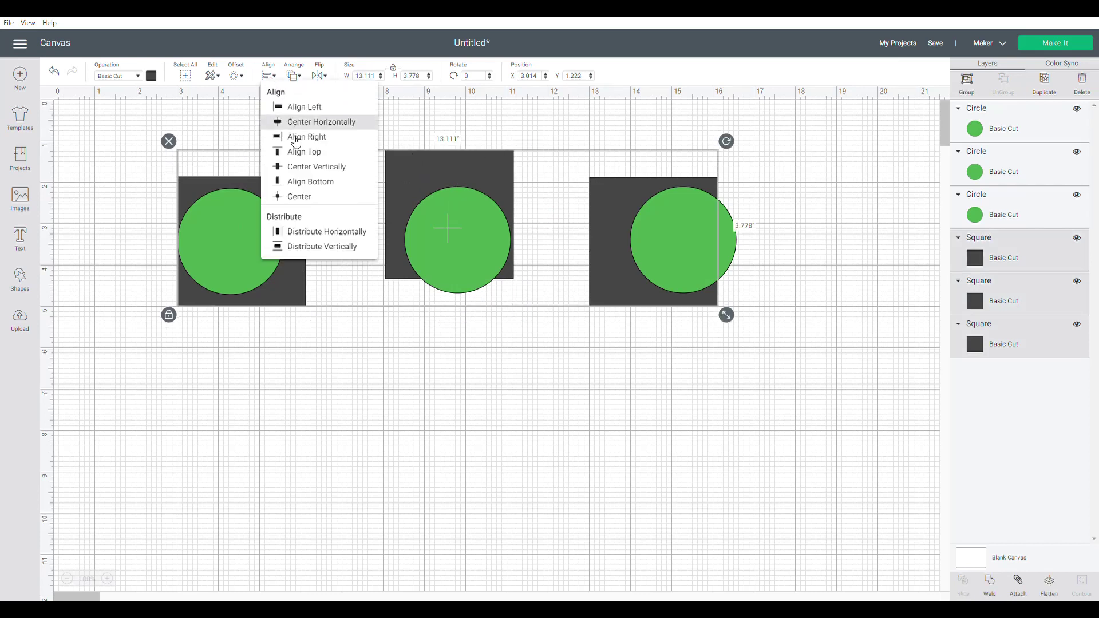
{"action": "left_click", "coordinate": [299, 189]}
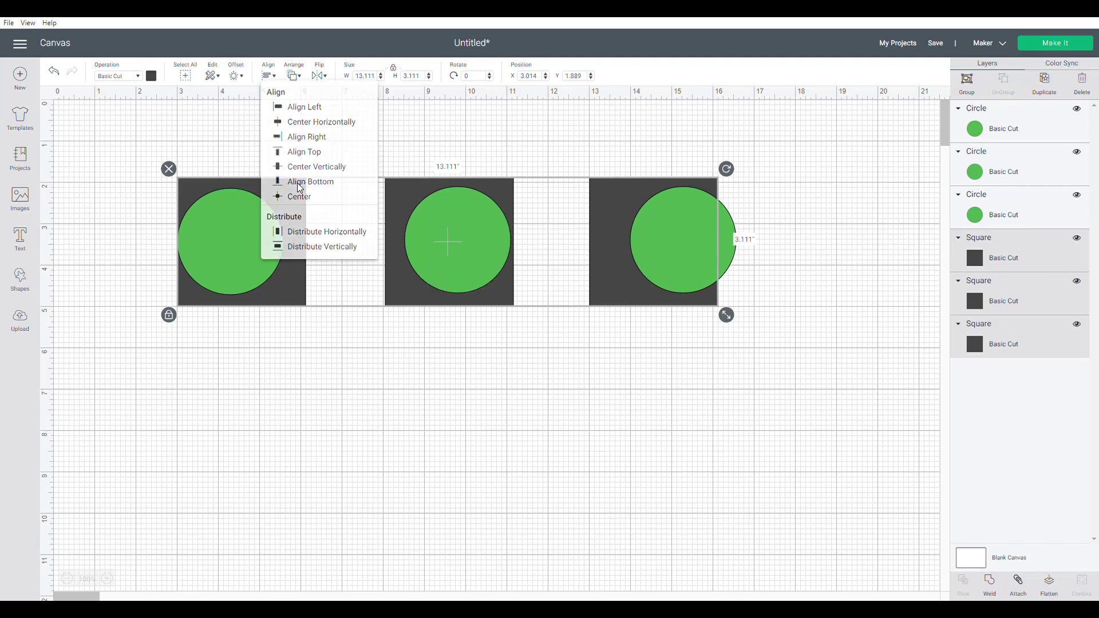
{"action": "left_click", "coordinate": [55, 72]}
Step: Select all three dark squares without their circles and apply Align Top
{"action": "left_click", "coordinate": [194, 178]}
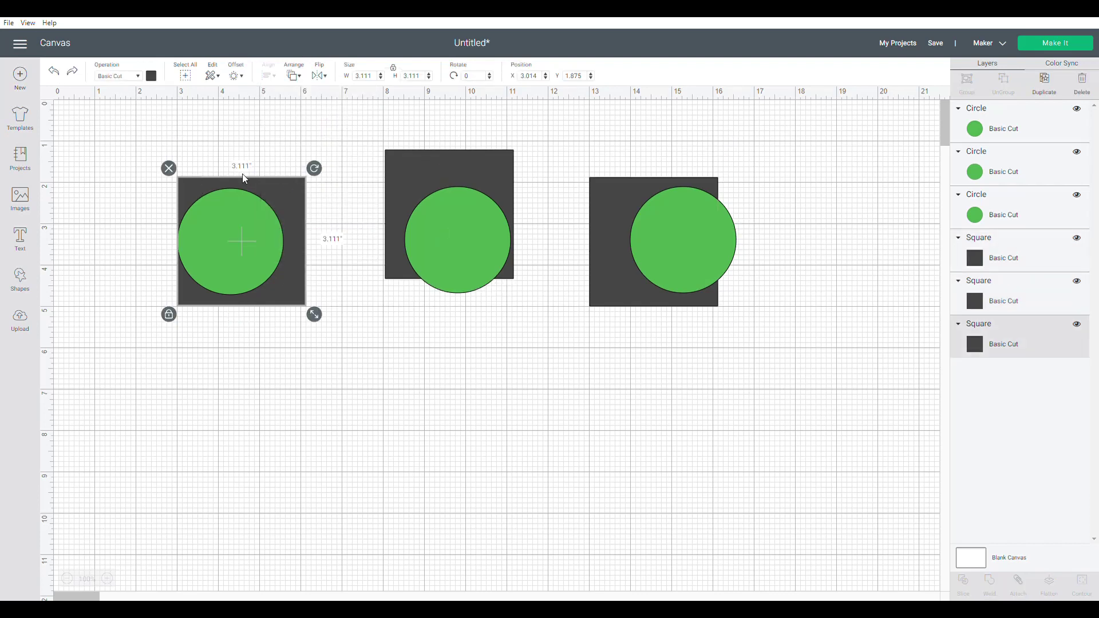
{"action": "left_click", "coordinate": [400, 151], "text": "shift"}
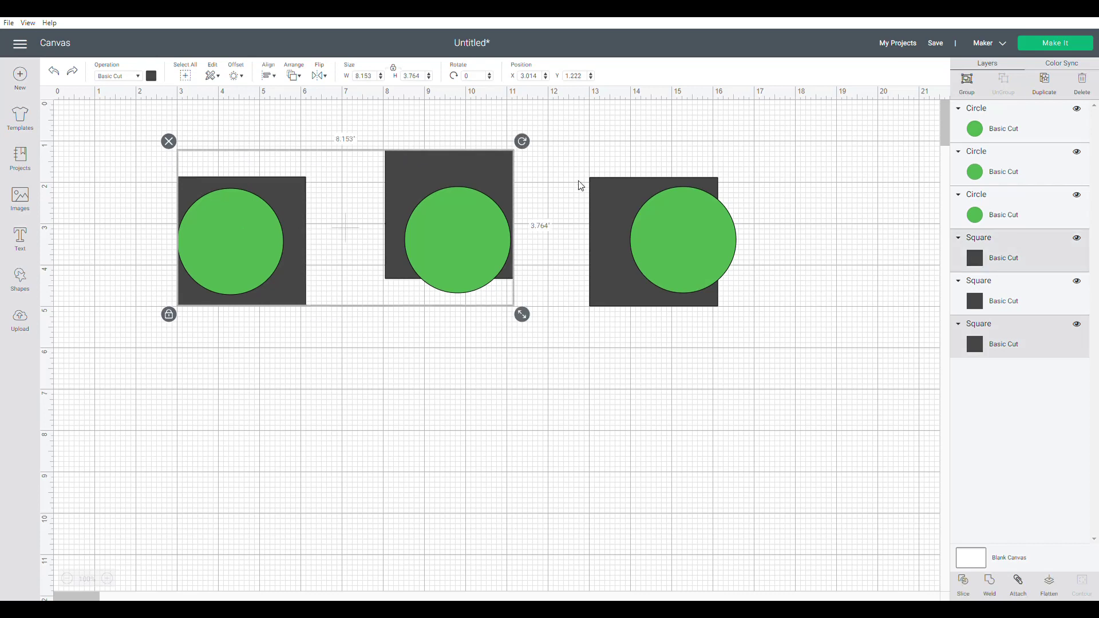
{"action": "left_click", "coordinate": [592, 179], "text": "shift"}
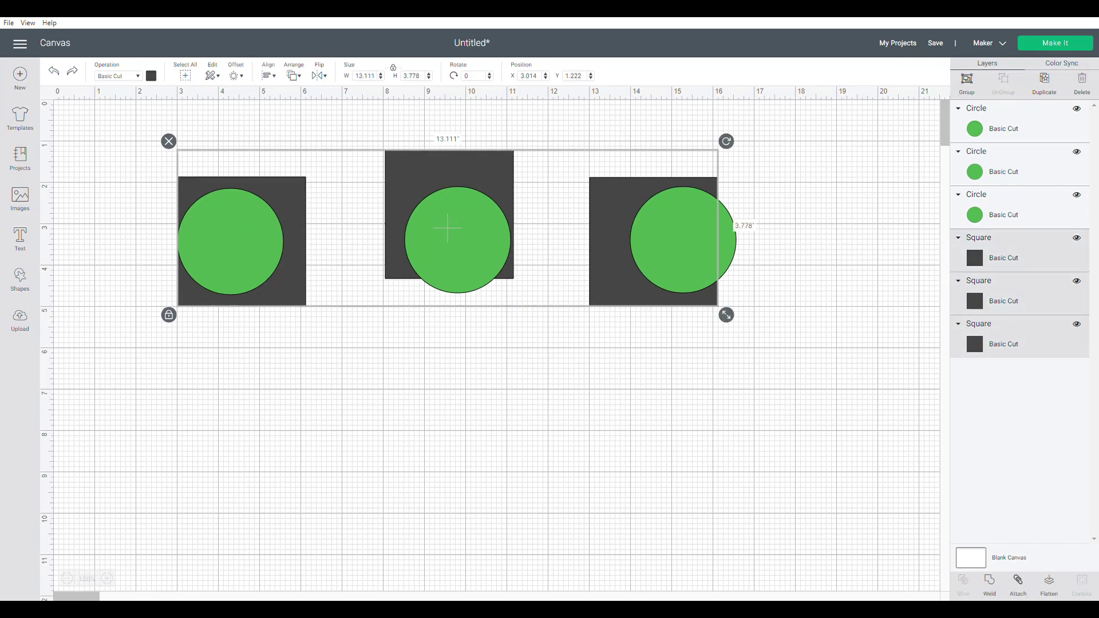
{"action": "left_click", "coordinate": [268, 75]}
{"action": "left_click", "coordinate": [299, 153]}
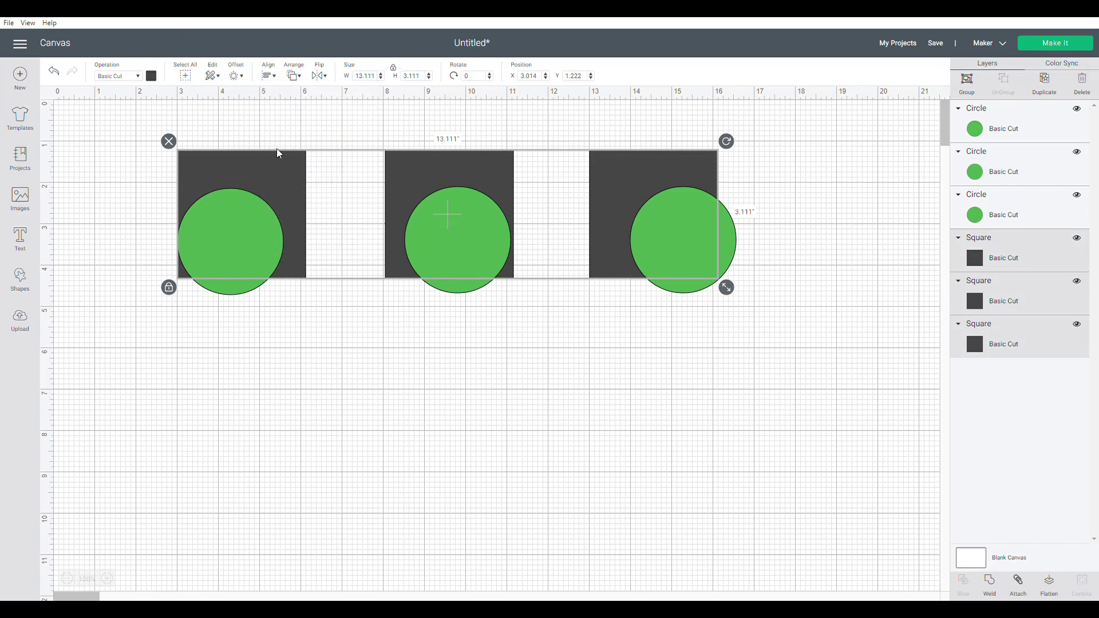
{"action": "left_click", "coordinate": [324, 319]}
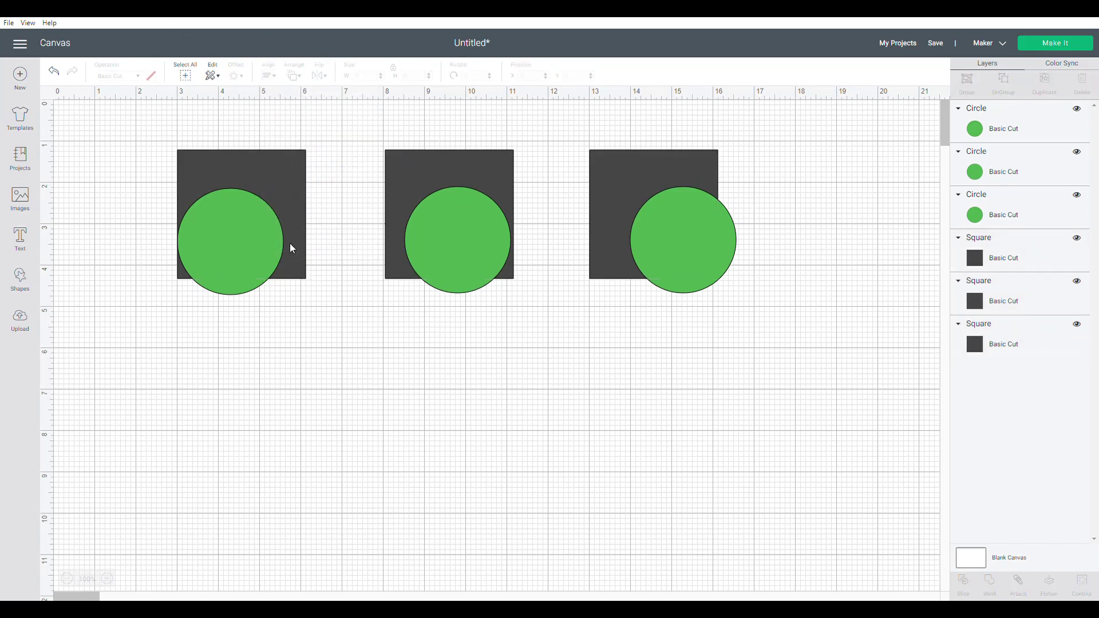
Step: Reposition each of the three dark squares so it sits roughly centred behind its green circle
{"action": "mouse_move", "coordinate": [290, 235]}
{"action": "left_mouse_down"}
{"action": "mouse_move", "coordinate": [290, 203]}
{"action": "mouse_move", "coordinate": [284, 215]}
{"action": "left_mouse_up"}
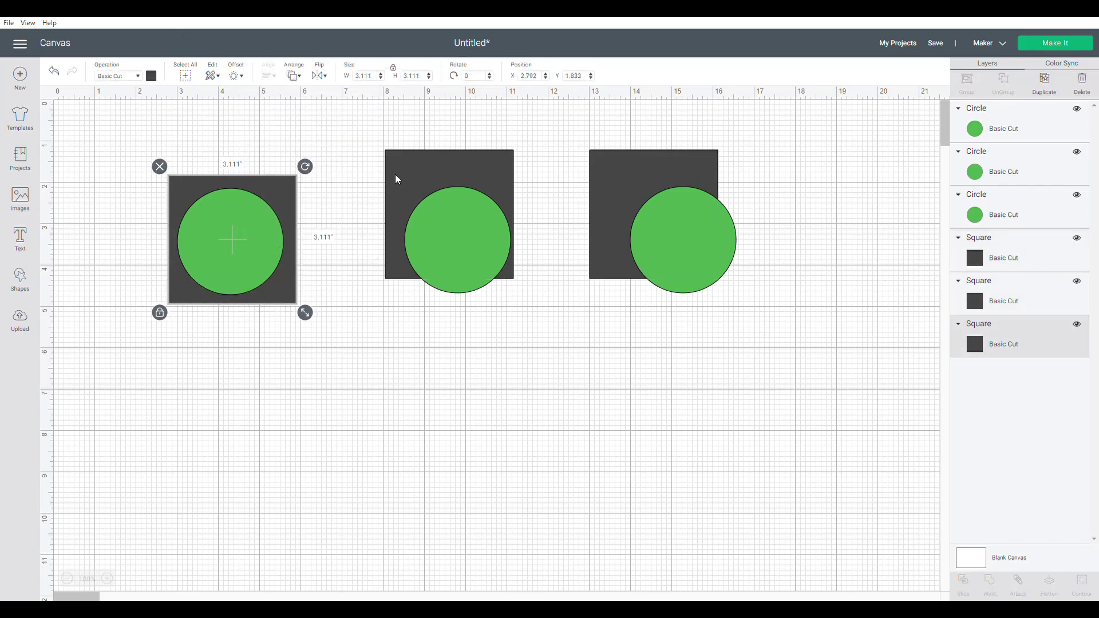
{"action": "left_click_drag", "start_coordinate": [394, 174], "coordinate": [399, 197]}
{"action": "left_click_drag", "start_coordinate": [593, 173], "coordinate": [616, 193]}
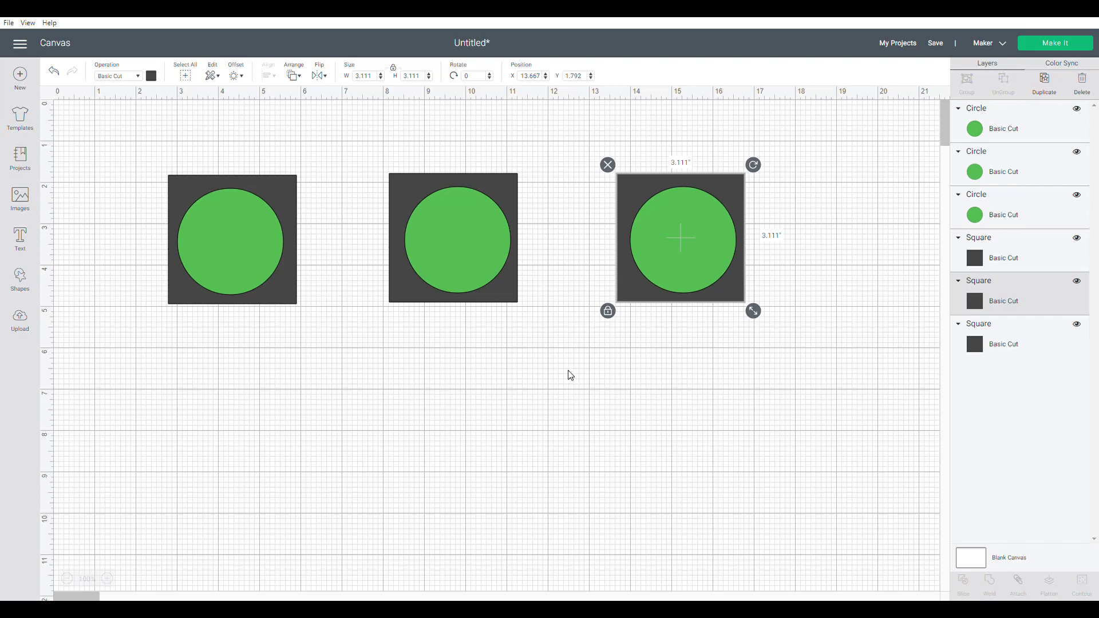
{"action": "left_click", "coordinate": [583, 334]}
Step: Shift the third circle off-centre to either side of its square and return it to roughly the middle
{"action": "mouse_move", "coordinate": [661, 264]}
{"action": "left_mouse_down"}
{"action": "mouse_move", "coordinate": [648, 263]}
{"action": "mouse_move", "coordinate": [647, 248]}
{"action": "mouse_move", "coordinate": [680, 261]}
{"action": "left_mouse_up"}
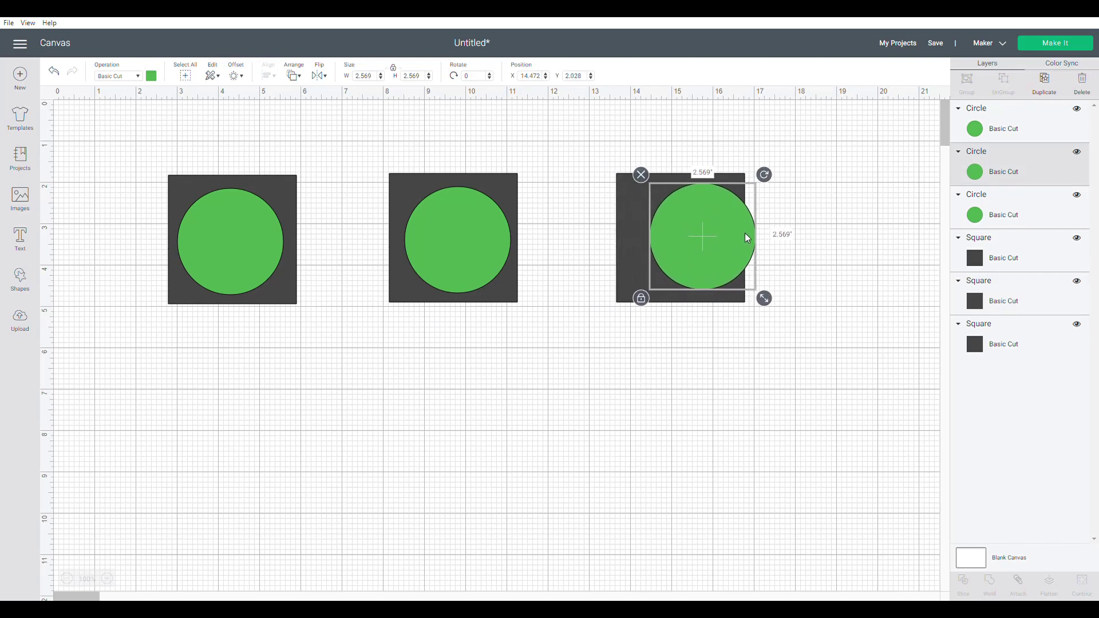
{"action": "left_click_drag", "start_coordinate": [746, 236], "coordinate": [726, 238]}
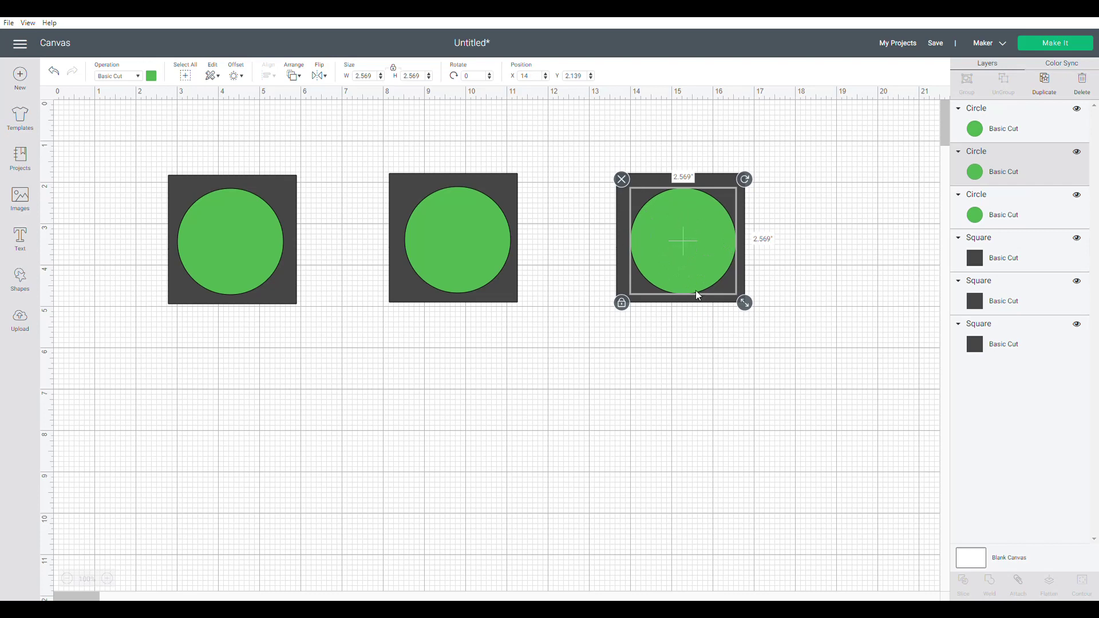
{"action": "left_click_drag", "start_coordinate": [672, 268], "coordinate": [694, 262]}
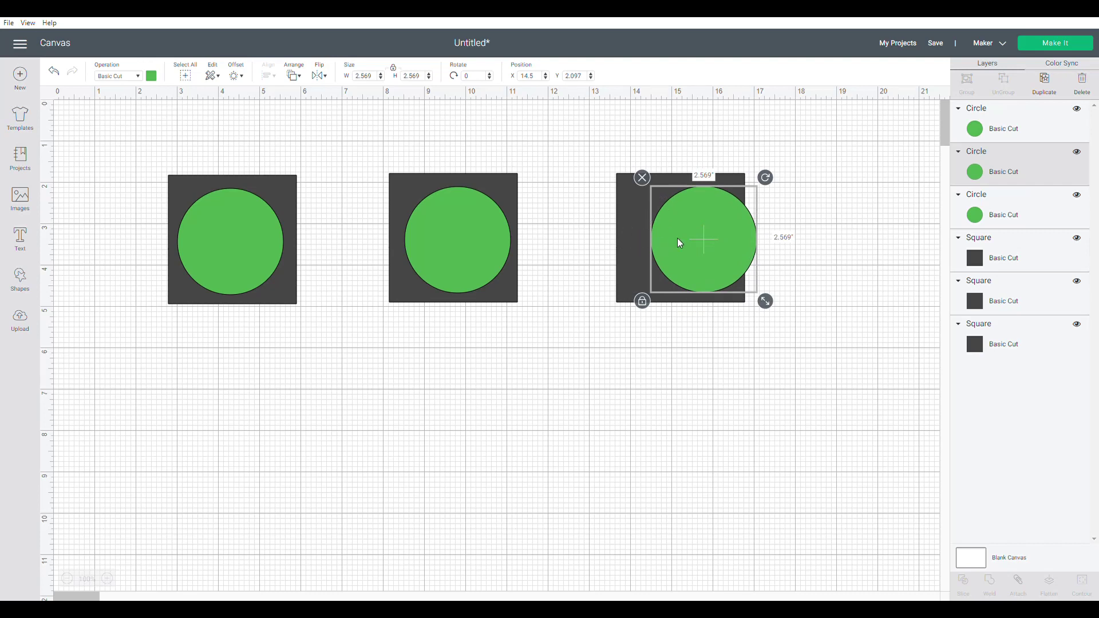
{"action": "left_click_drag", "start_coordinate": [678, 240], "coordinate": [626, 245]}
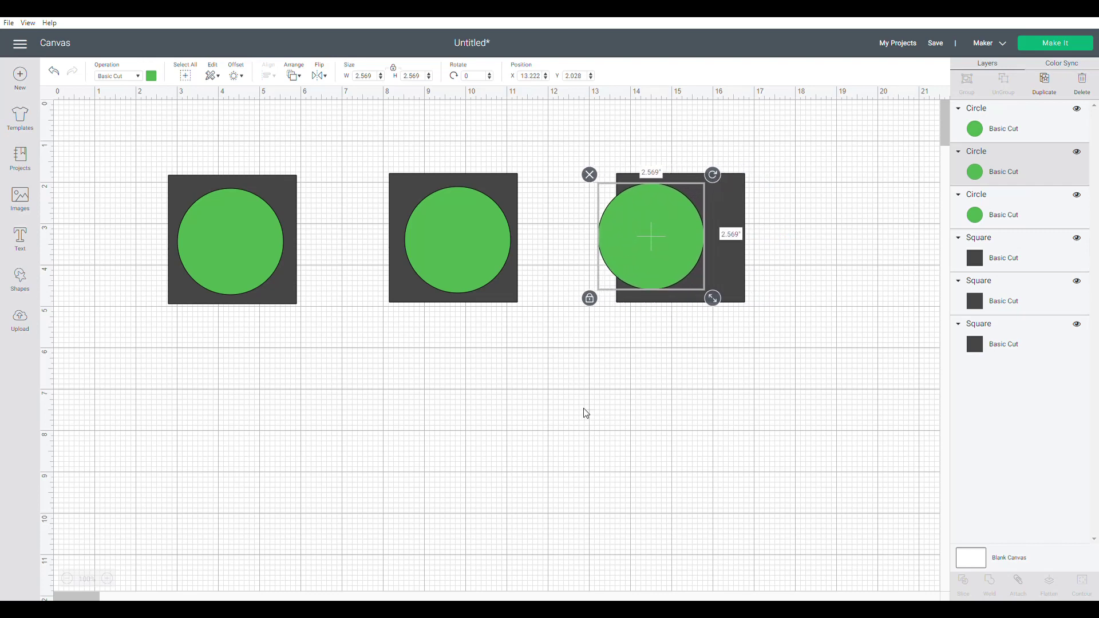
{"action": "left_click_drag", "start_coordinate": [657, 230], "coordinate": [683, 236]}
{"action": "left_click", "coordinate": [640, 337]}
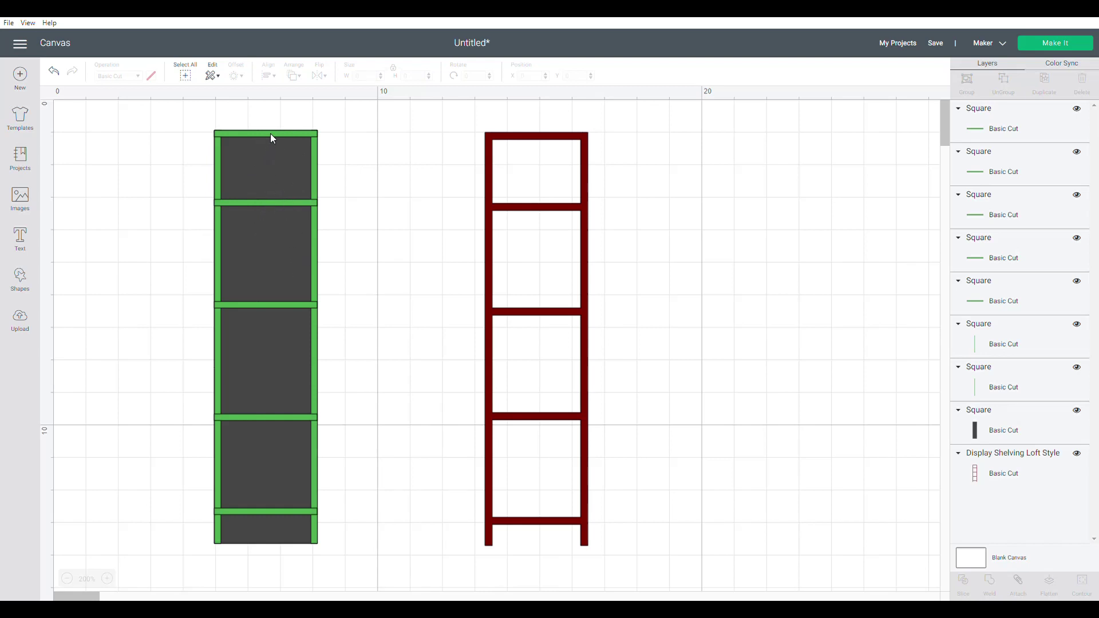
Step: Select the four horizontal green strips below the top one and apply Distribute Vertically
{"action": "left_click", "coordinate": [275, 202]}
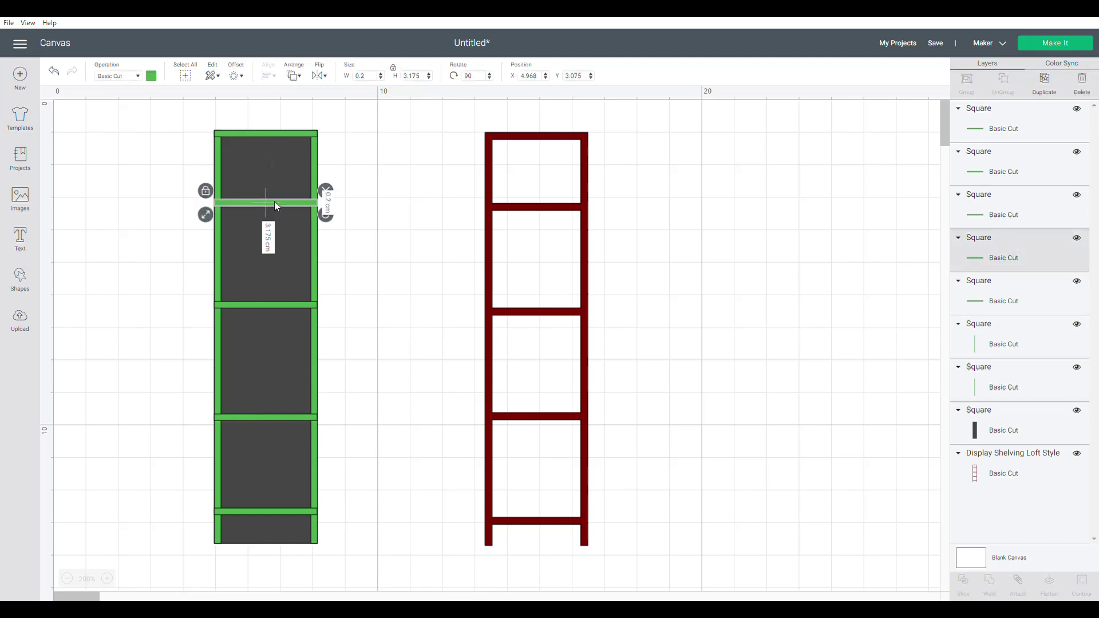
{"action": "left_click", "coordinate": [279, 305], "text": "shift"}
{"action": "left_click", "coordinate": [294, 419], "text": "shift"}
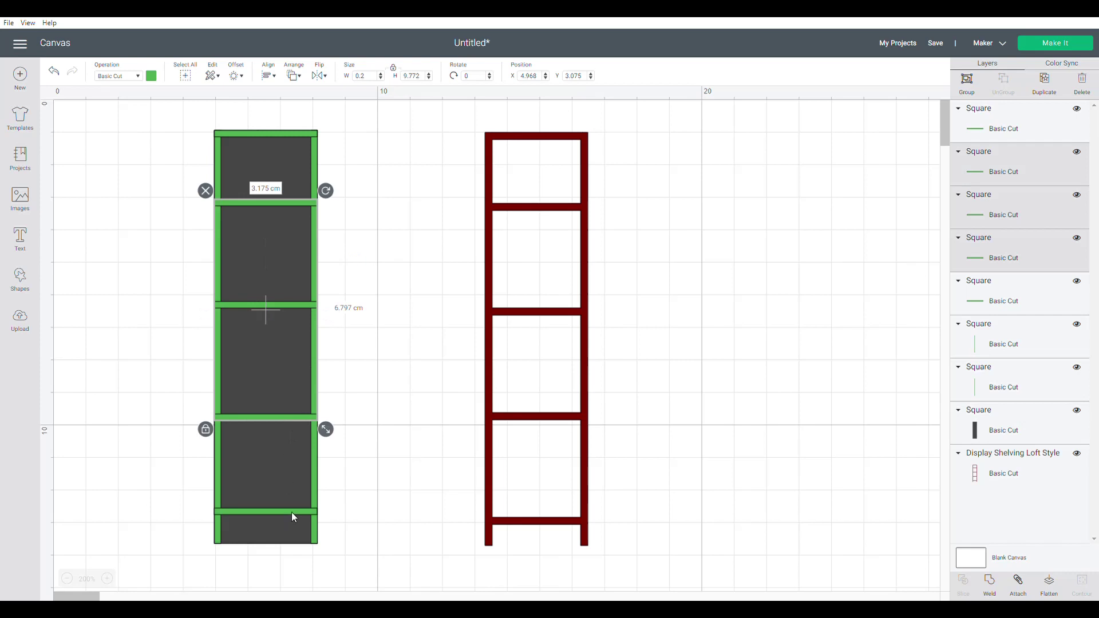
{"action": "left_click", "coordinate": [291, 513], "text": "shift"}
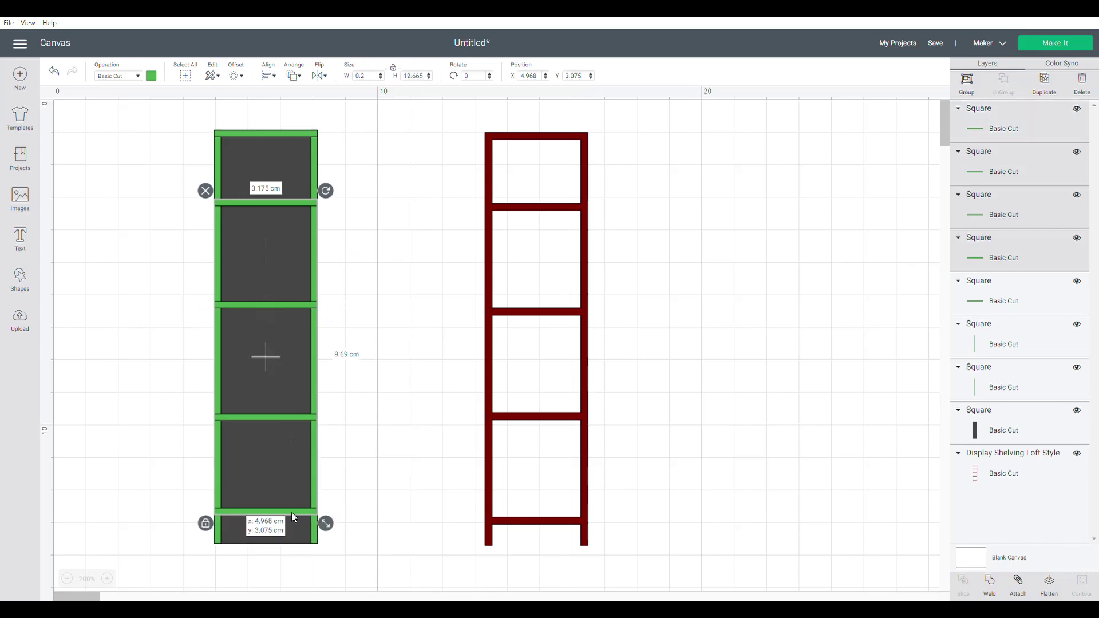
{"action": "left_click", "coordinate": [268, 75]}
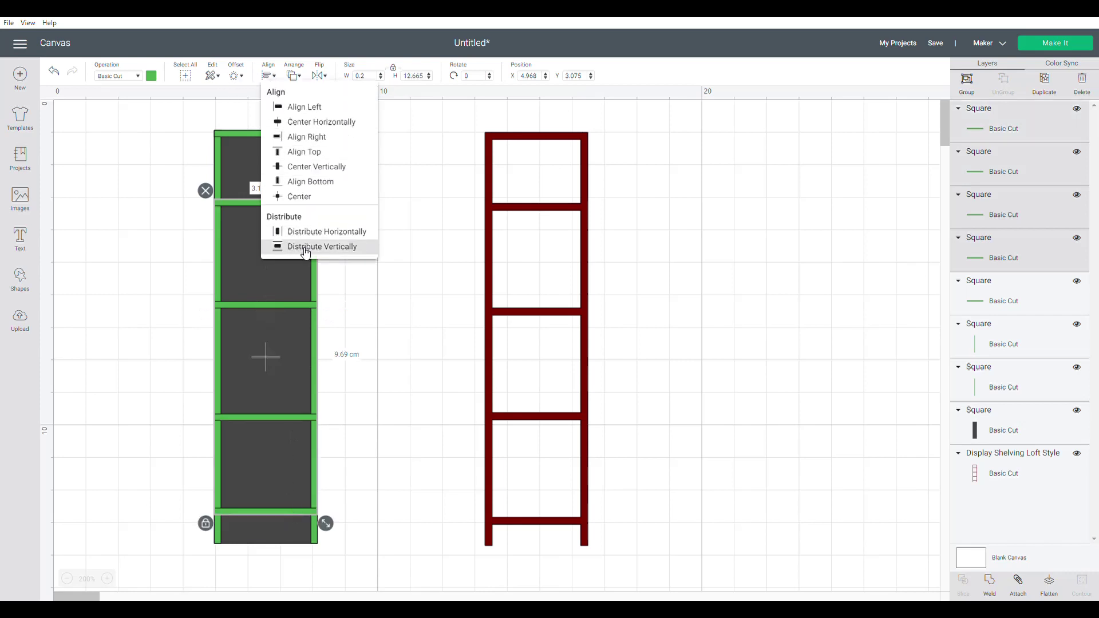
{"action": "left_click", "coordinate": [300, 247]}
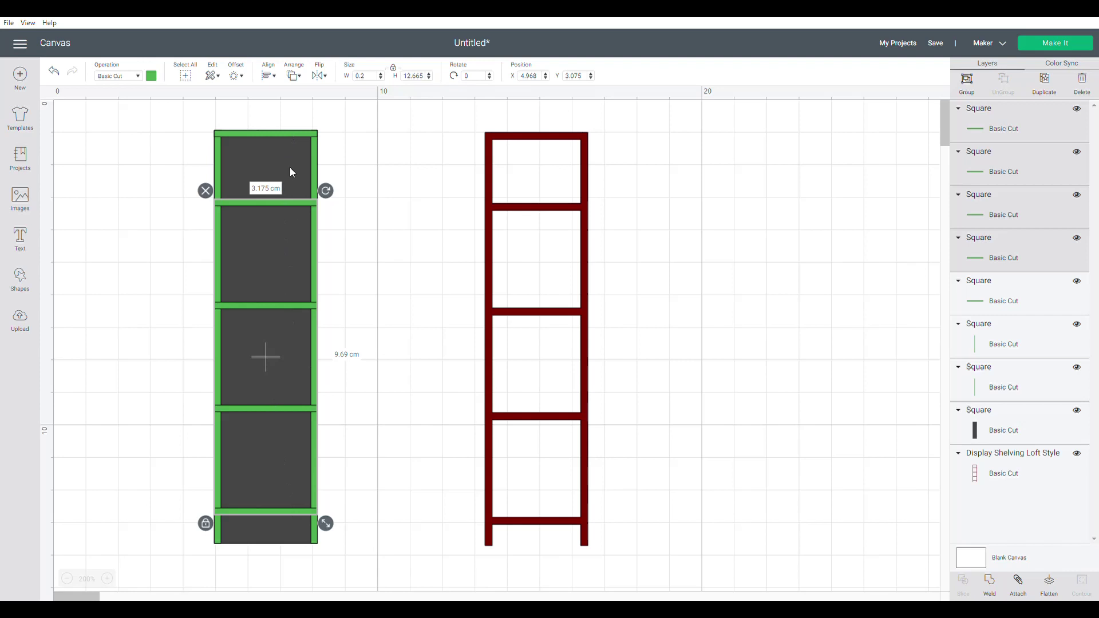
{"action": "left_click", "coordinate": [336, 177]}
{"action": "left_click", "coordinate": [304, 201]}
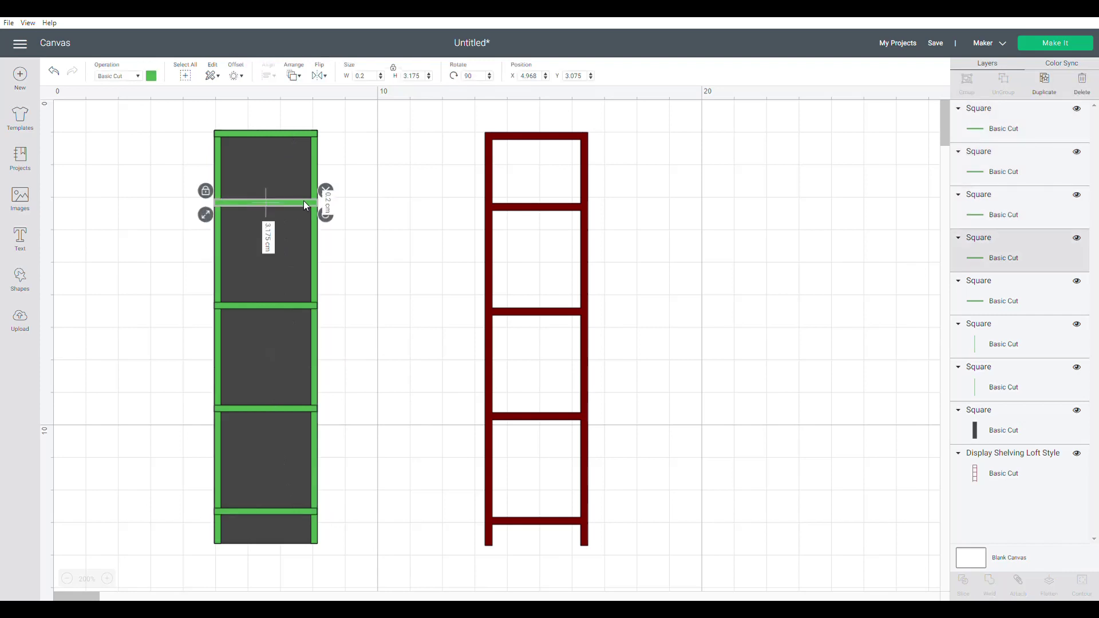
{"action": "left_click", "coordinate": [339, 328]}
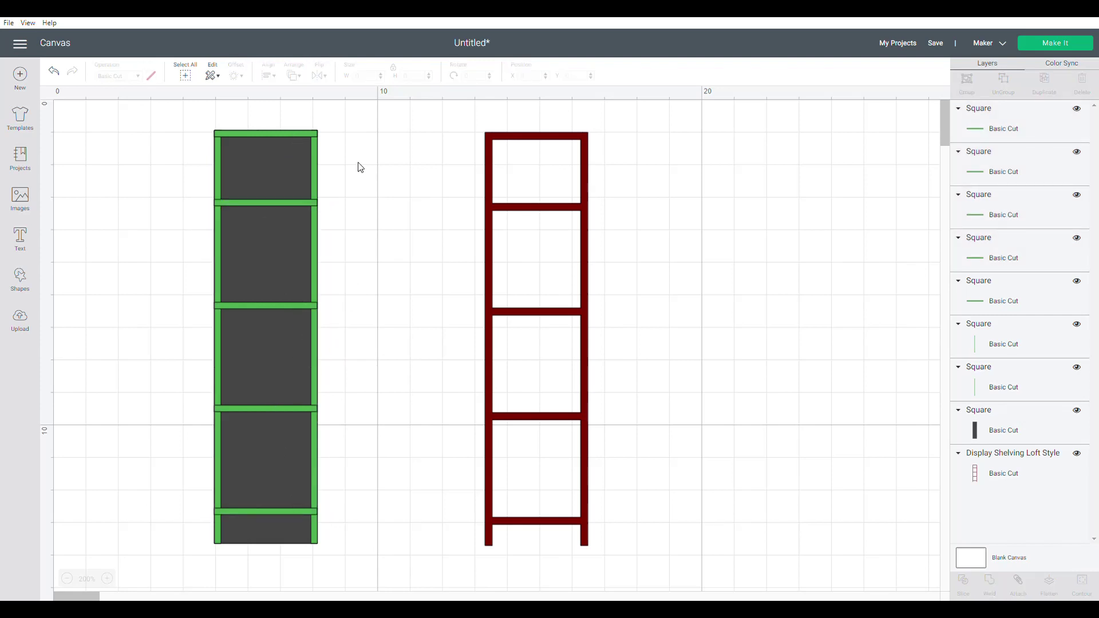
Step: Move the dark red shelving slightly closer to the green frame, and the dark rectangle from behind the green strips to beyond the red shelving
{"action": "left_click_drag", "start_coordinate": [520, 206], "coordinate": [495, 210]}
{"action": "left_click", "coordinate": [200, 121]}
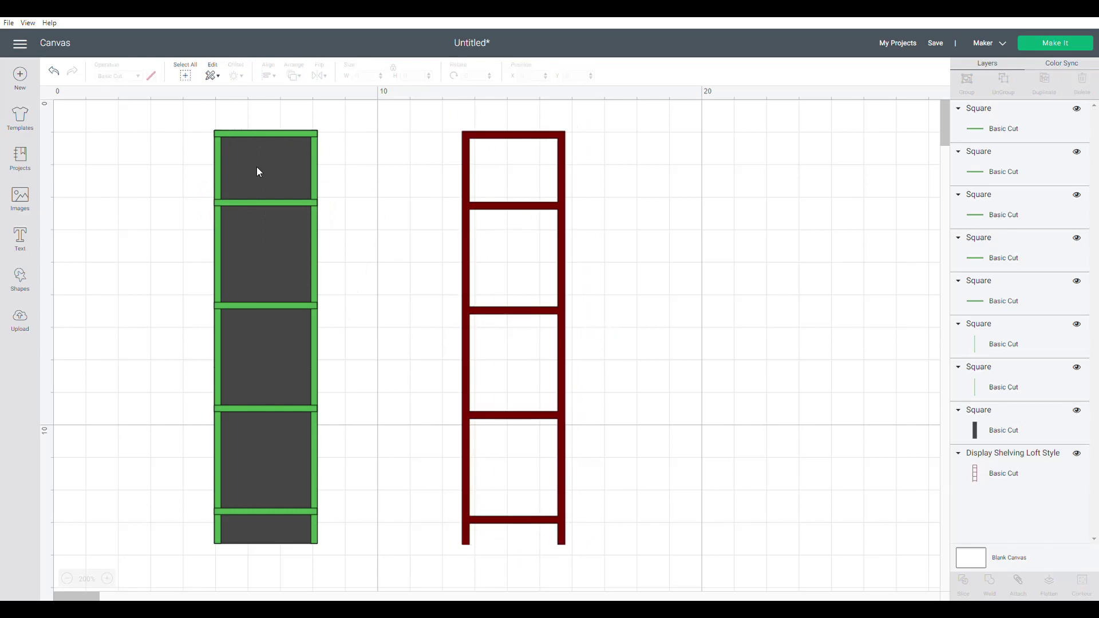
{"action": "left_click", "coordinate": [258, 172]}
{"action": "left_click_drag", "start_coordinate": [257, 171], "coordinate": [660, 163]}
{"action": "left_click", "coordinate": [177, 146]}
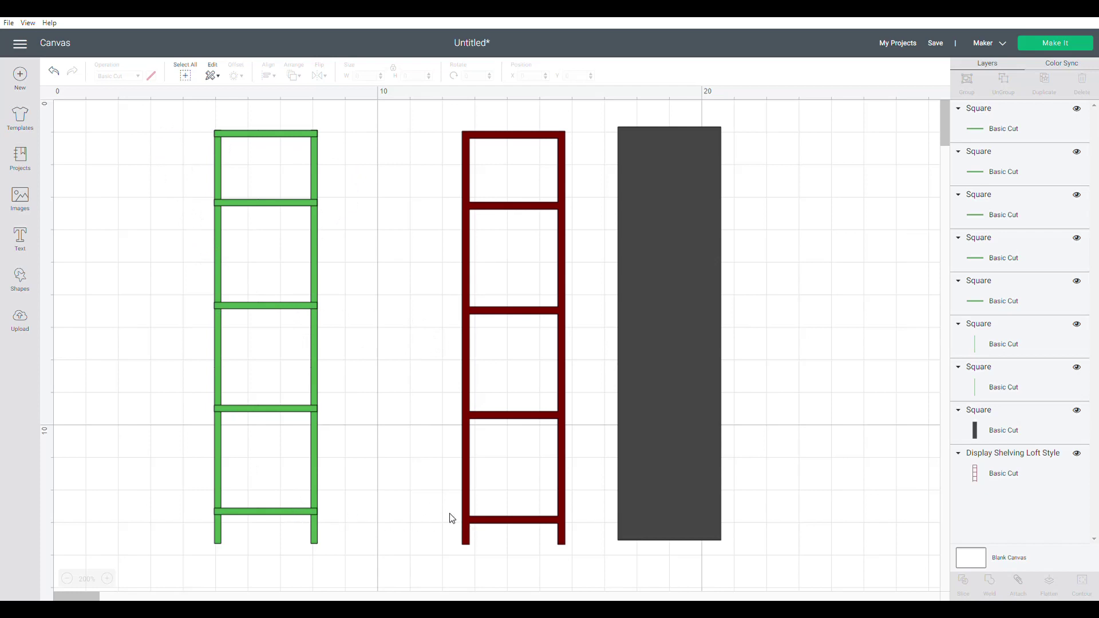
Step: Reposition the dark red shelving next to the dark rectangle, at about X 13.496 cm, Y 0.769 cm
{"action": "left_click_drag", "start_coordinate": [466, 521], "coordinate": [434, 524]}
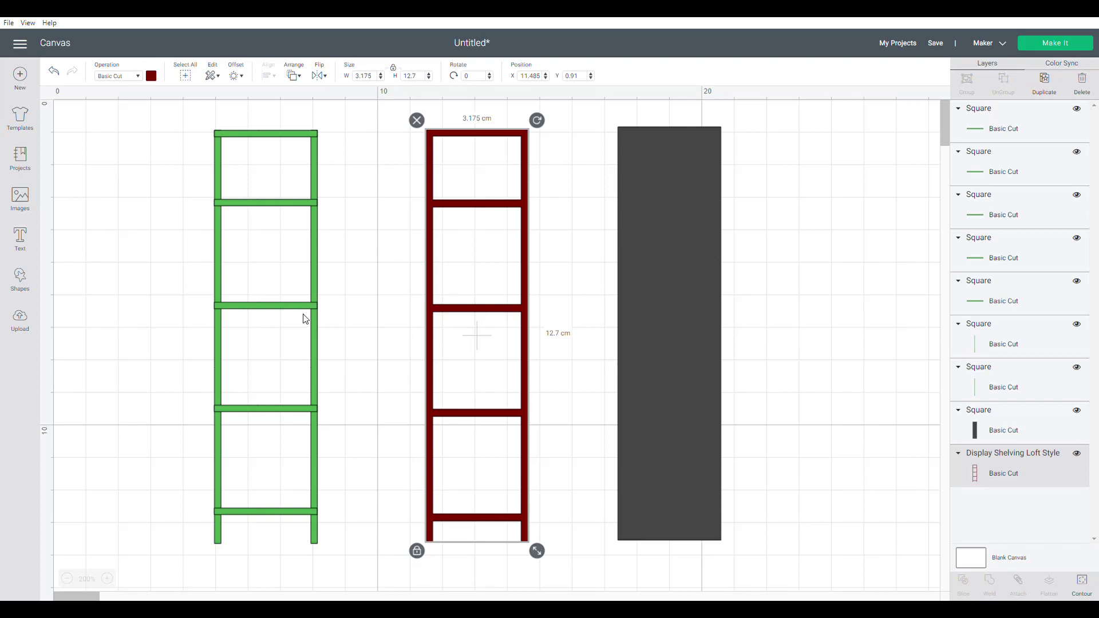
{"action": "left_click_drag", "start_coordinate": [439, 314], "coordinate": [504, 309]}
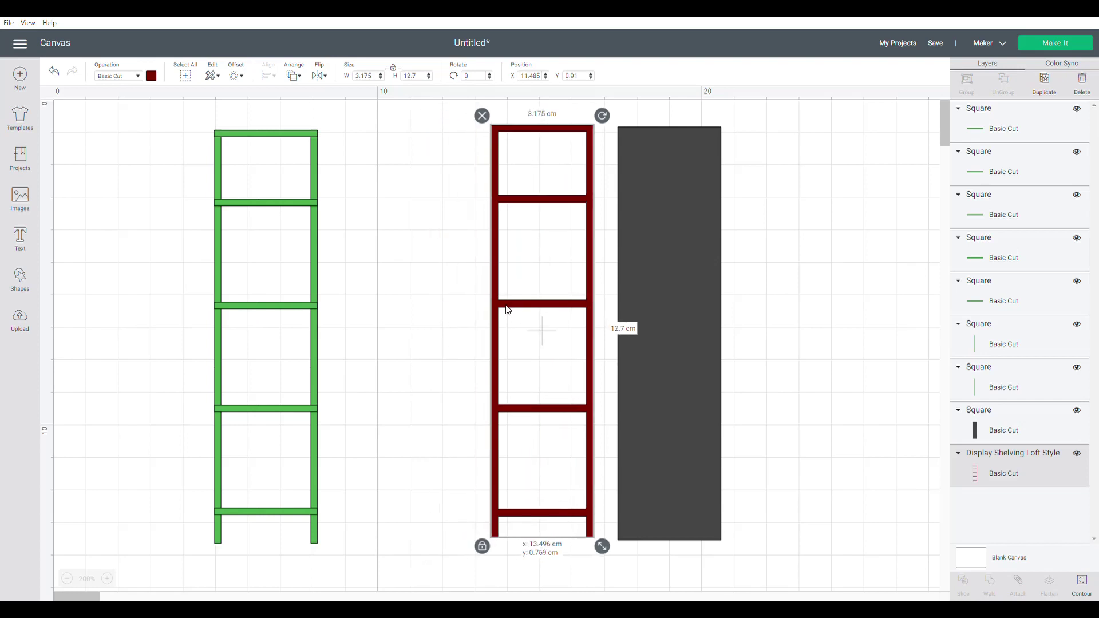
{"action": "left_click", "coordinate": [499, 304]}
Step: Nudge the lowest horizontal green strip slightly down toward the feet of the frame
{"action": "left_click", "coordinate": [264, 511]}
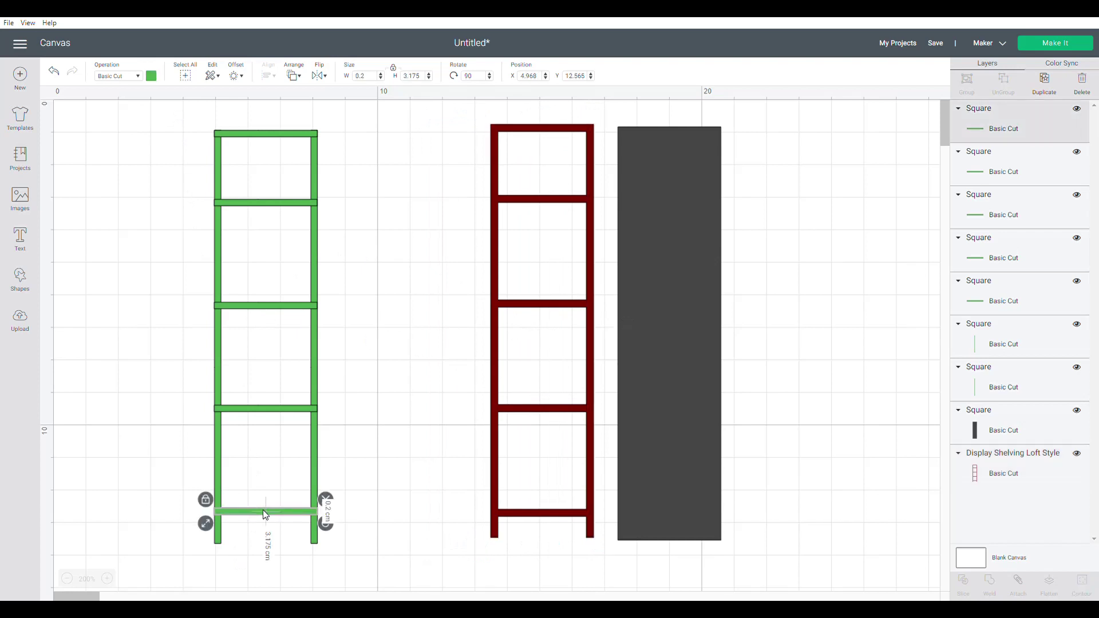
{"action": "key", "text": "Down"}
{"action": "key", "text": "Down"}
{"action": "key", "text": "Down"}
{"action": "left_click", "coordinate": [350, 436]}
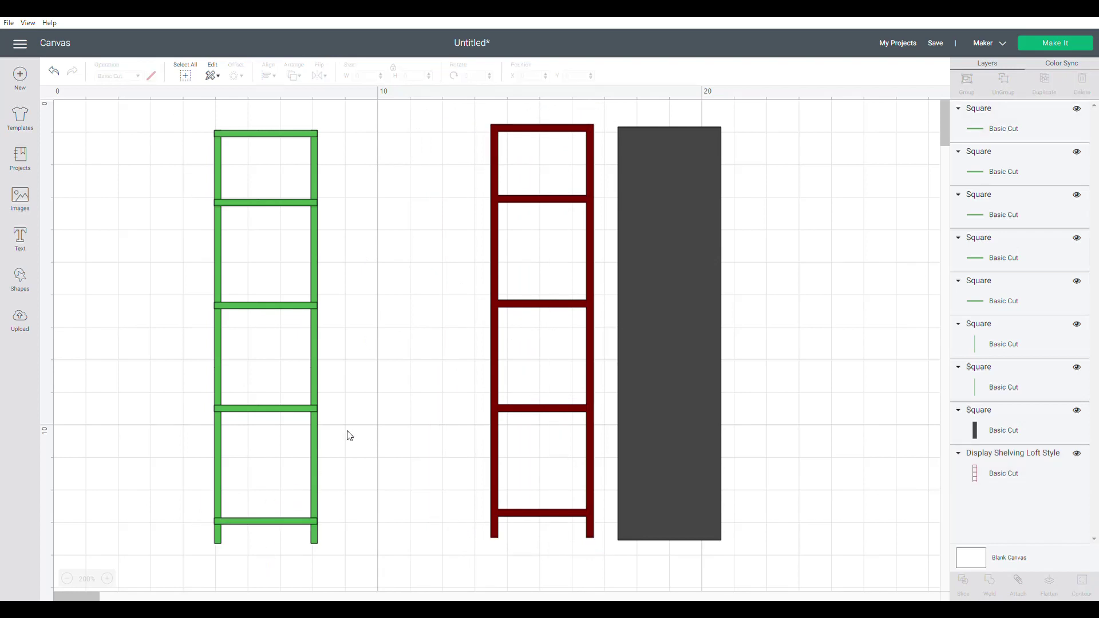
Step: Even out the spacing of the four horizontal green strips below the top one with Distribute Vertically
{"action": "left_click", "coordinate": [287, 204]}
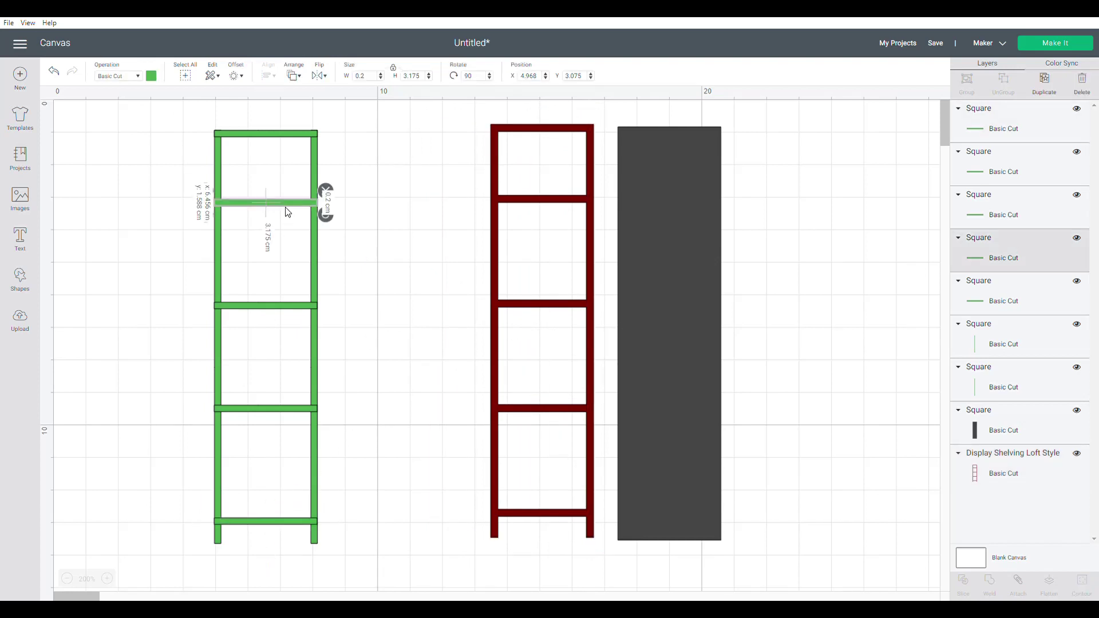
{"action": "left_click", "coordinate": [285, 308], "text": "shift"}
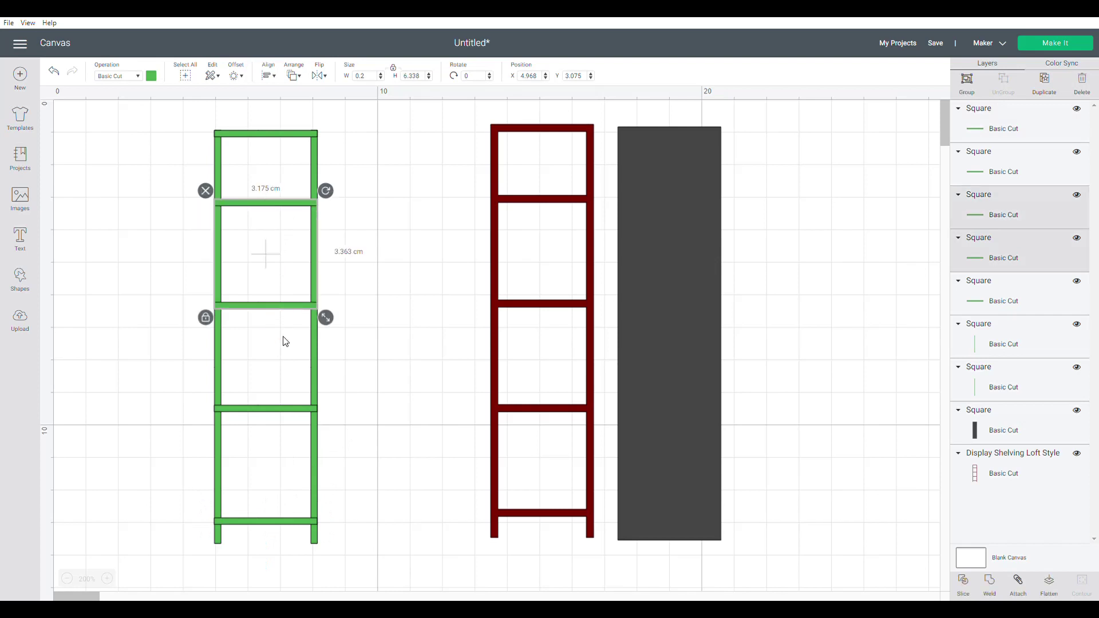
{"action": "left_click", "coordinate": [287, 410], "text": "shift"}
{"action": "left_click", "coordinate": [297, 527], "text": "shift"}
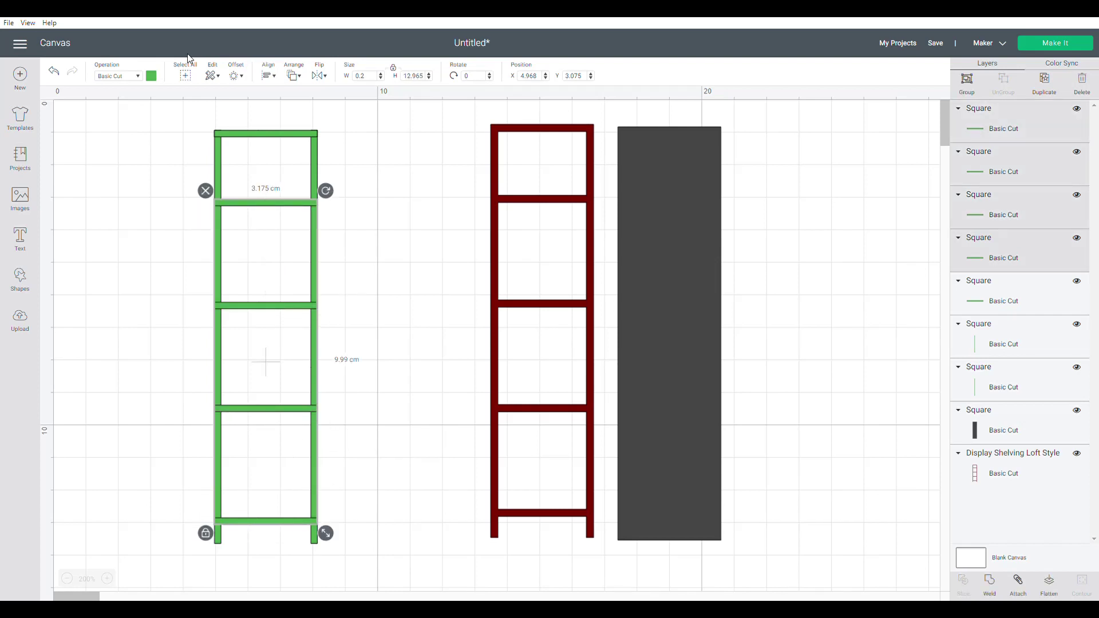
{"action": "left_click", "coordinate": [272, 82]}
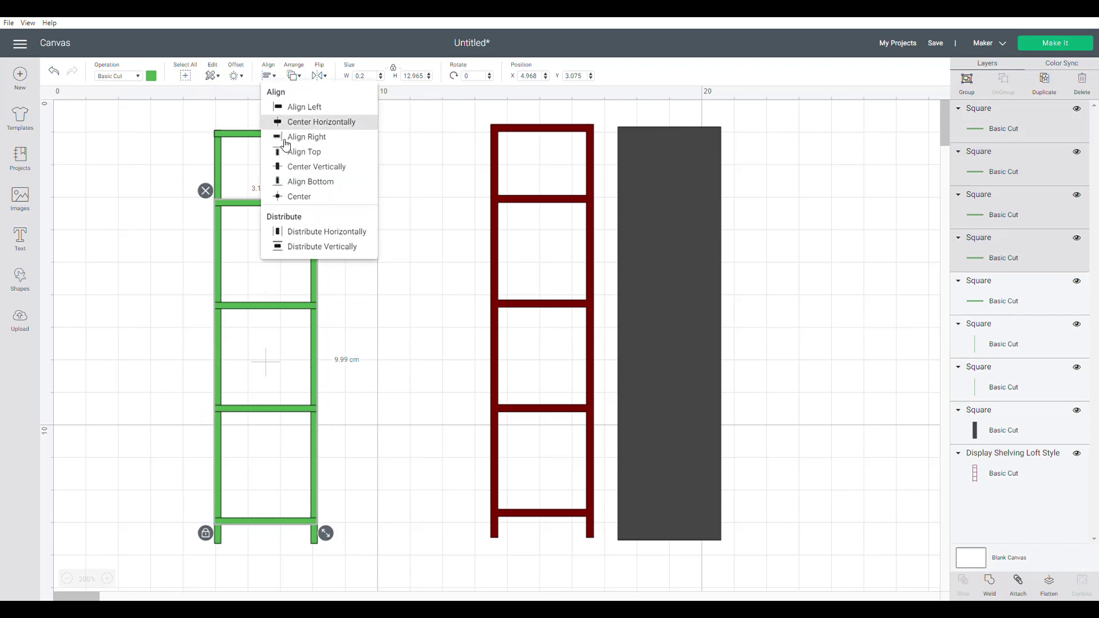
{"action": "left_click", "coordinate": [304, 247]}
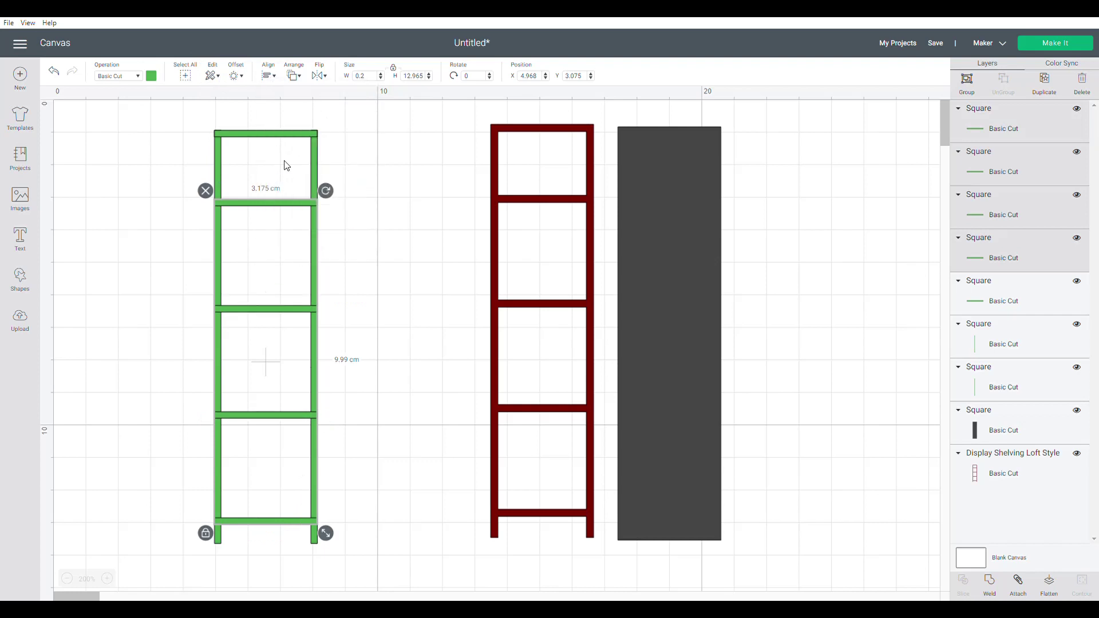
{"action": "left_click", "coordinate": [410, 289]}
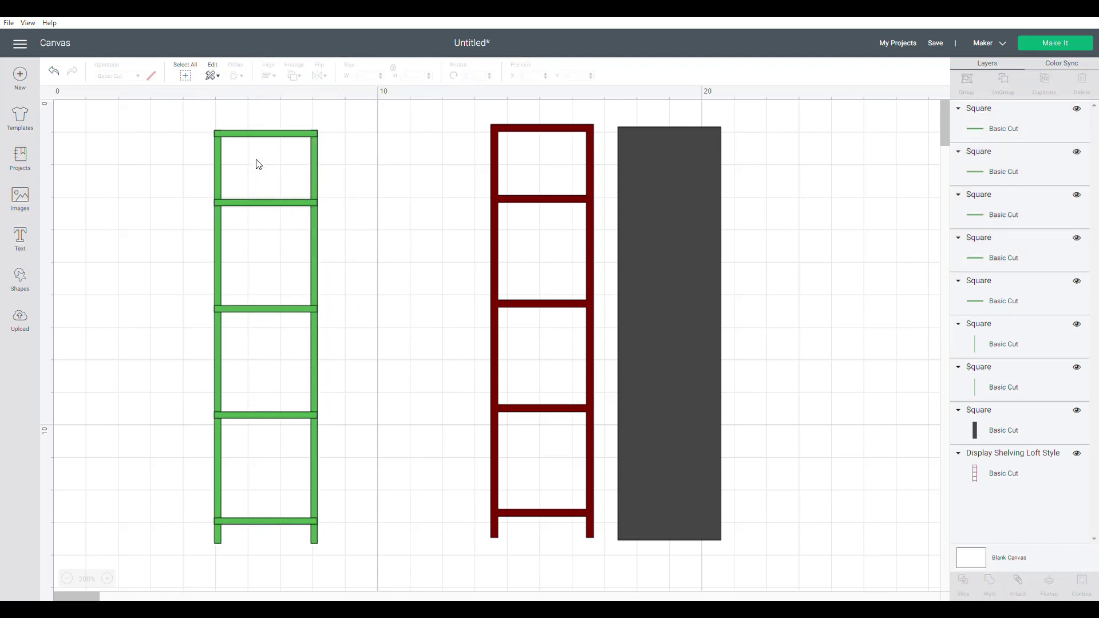
Step: Weld all the green strips into one frame and move it to about X 3.457 cm, Y 0.882 cm
{"action": "left_click_drag", "start_coordinate": [205, 126], "coordinate": [358, 575]}
{"action": "left_click", "coordinate": [989, 584]}
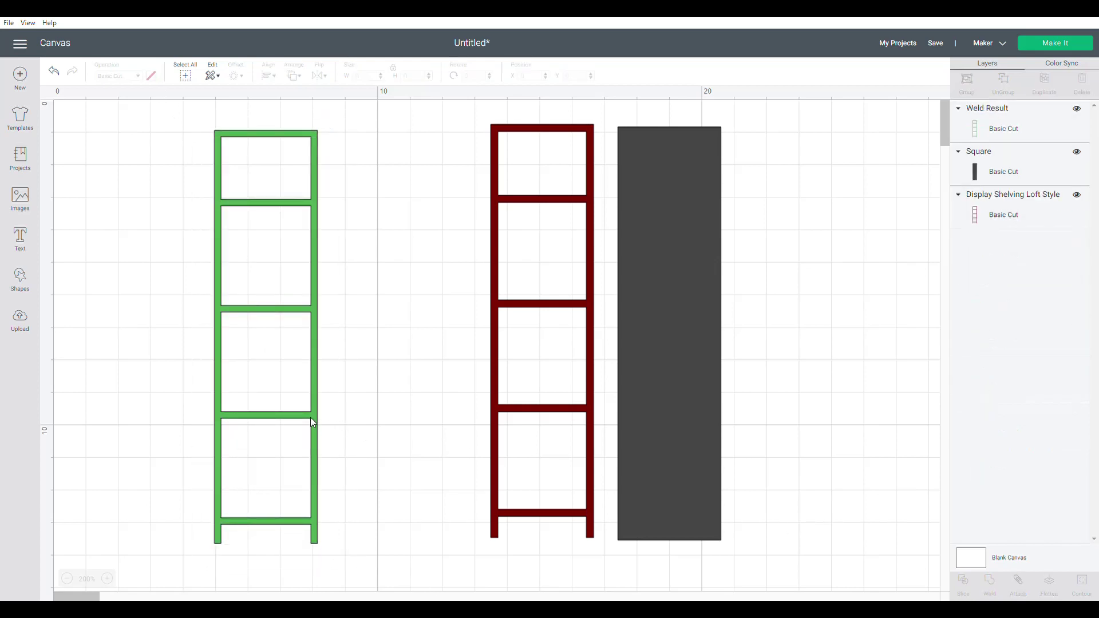
{"action": "mouse_move", "coordinate": [313, 423]}
{"action": "left_mouse_down"}
{"action": "mouse_move", "coordinate": [364, 422]}
{"action": "mouse_move", "coordinate": [327, 422]}
{"action": "left_mouse_up"}
{"action": "left_click_drag", "start_coordinate": [493, 417], "coordinate": [457, 413]}
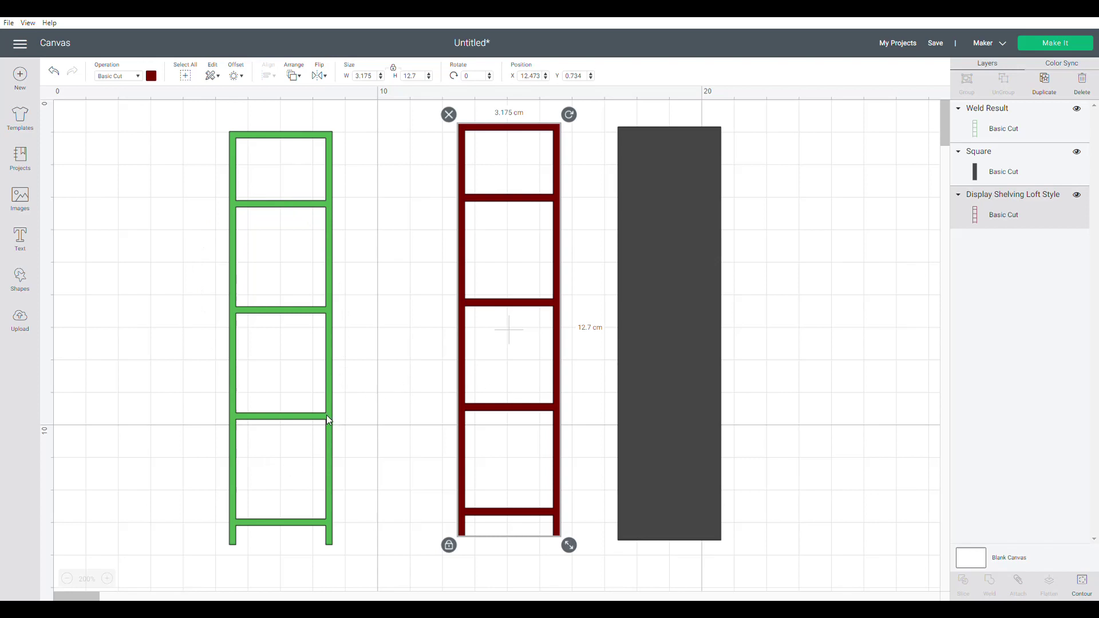
{"action": "left_click_drag", "start_coordinate": [326, 419], "coordinate": [262, 420]}
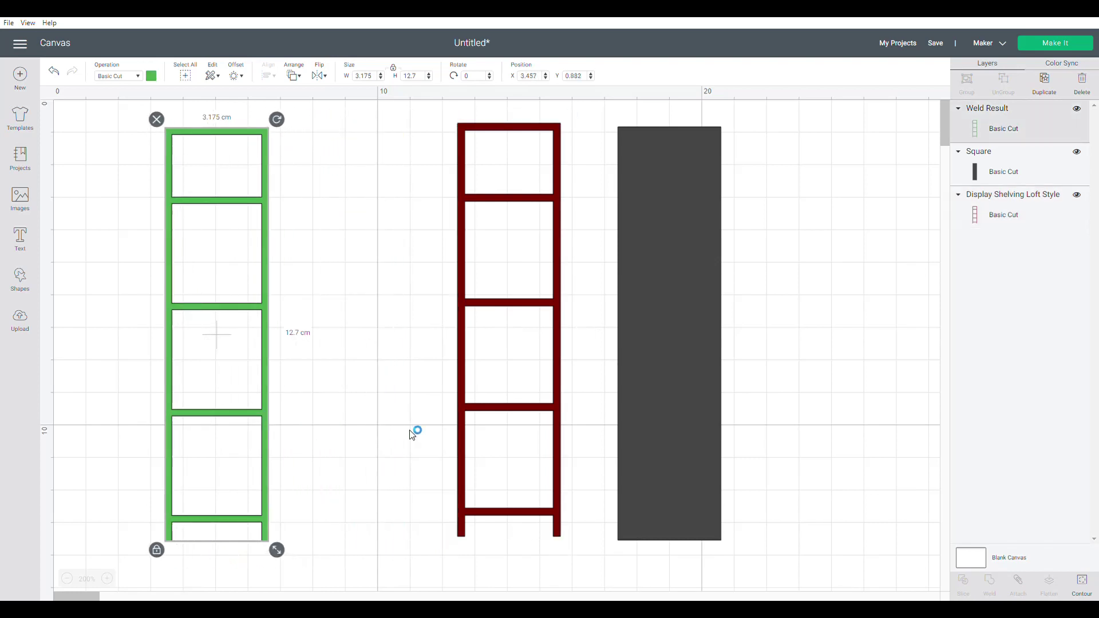
Step: Delete the dark red shelving and duplicate the green frame, placing the copy at about X 11.606 cm, Y 0.917 cm
{"action": "left_click", "coordinate": [458, 417]}
{"action": "key", "text": "Delete"}
{"action": "left_click", "coordinate": [263, 416]}
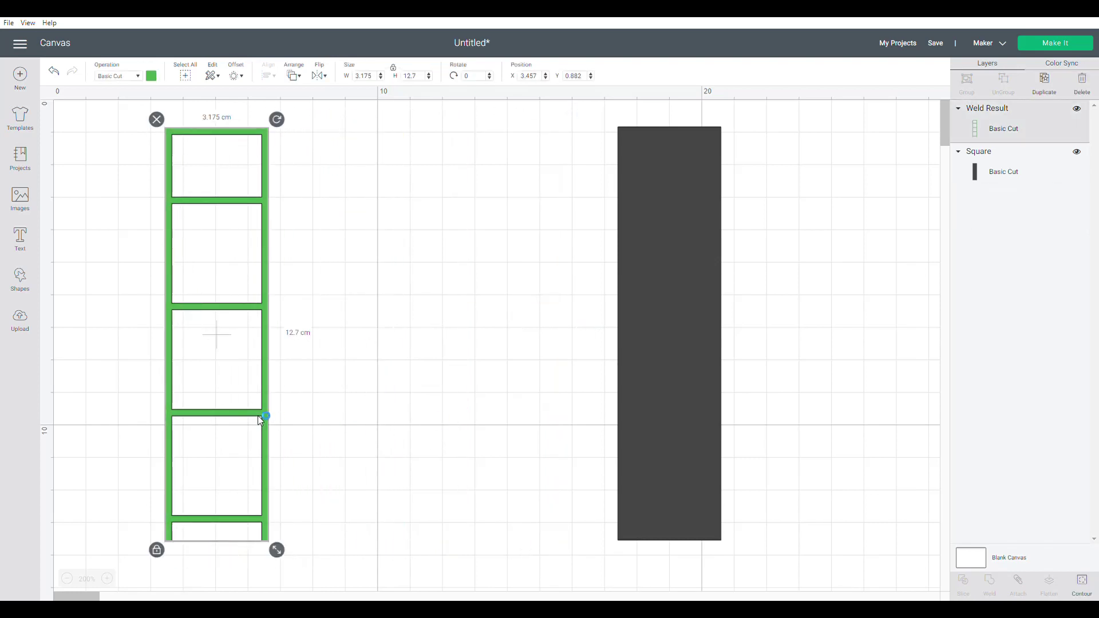
{"action": "key", "text": "ctrl+d"}
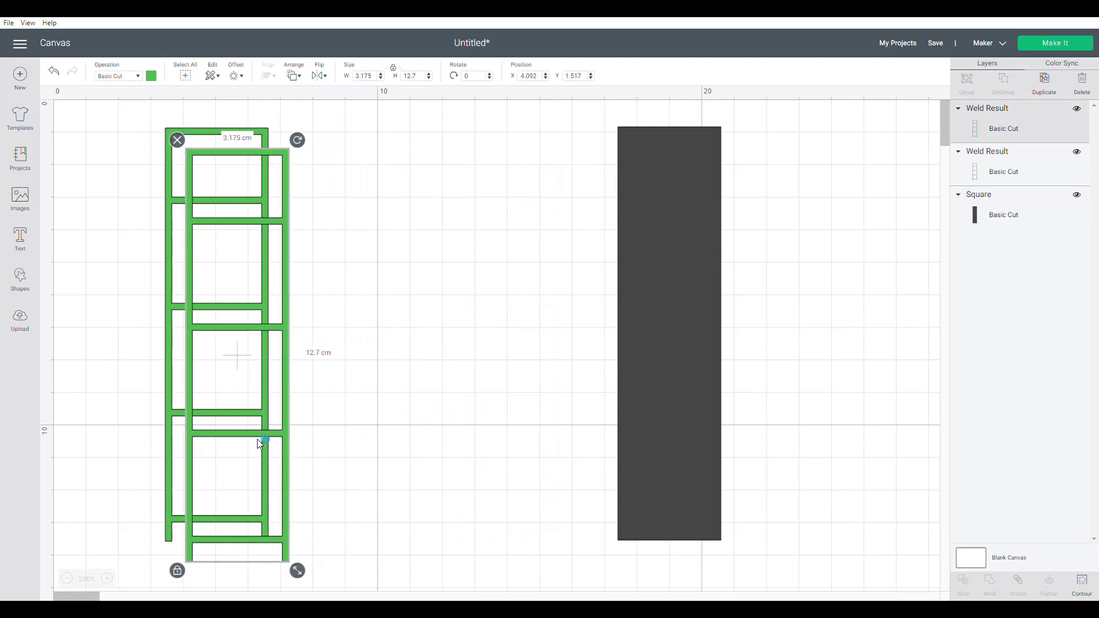
{"action": "left_click_drag", "start_coordinate": [260, 432], "coordinate": [507, 419]}
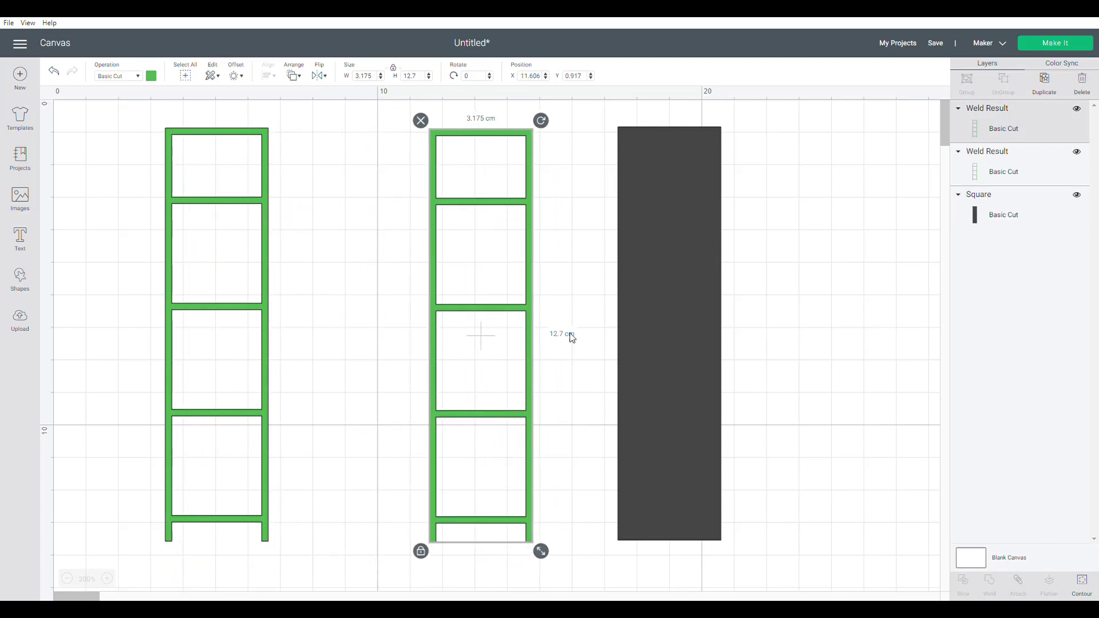
Step: Duplicate the dark rectangle, place the copy at about X 21.055 cm, Y 0.953 cm, and color it brown
{"action": "left_click", "coordinate": [638, 336]}
{"action": "key", "text": "ctrl+d"}
{"action": "left_click_drag", "start_coordinate": [671, 345], "coordinate": [768, 329]}
{"action": "left_click", "coordinate": [151, 76]}
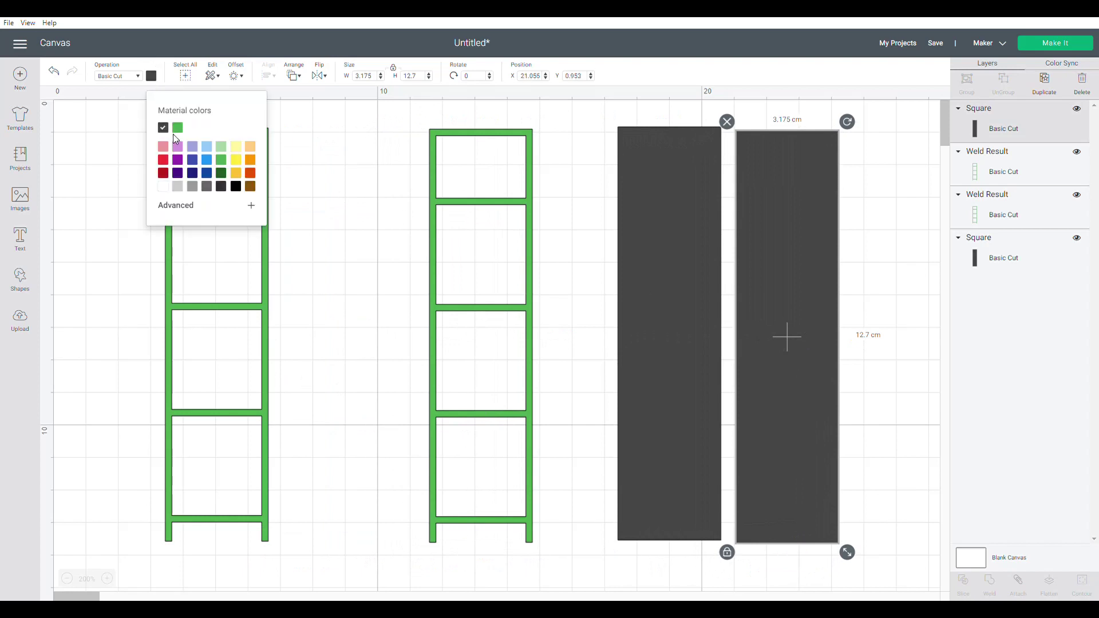
{"action": "left_click", "coordinate": [250, 187]}
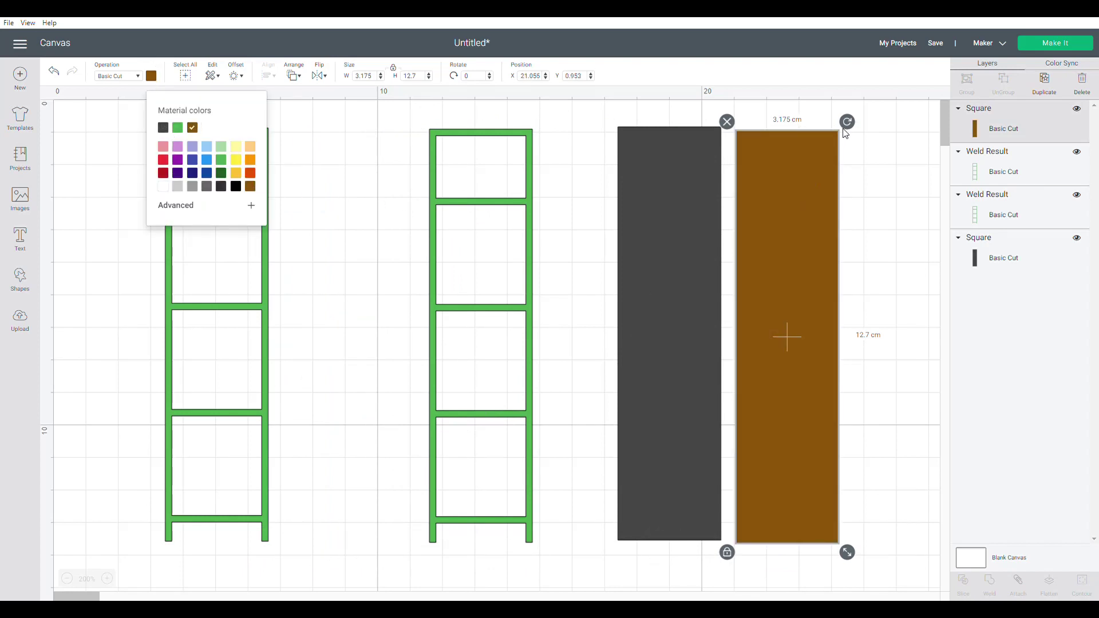
Step: Try the brown rectangle rotated 90° across the green frames, and turn it back upright between them
{"action": "left_click_drag", "start_coordinate": [847, 122], "coordinate": [531, 289]}
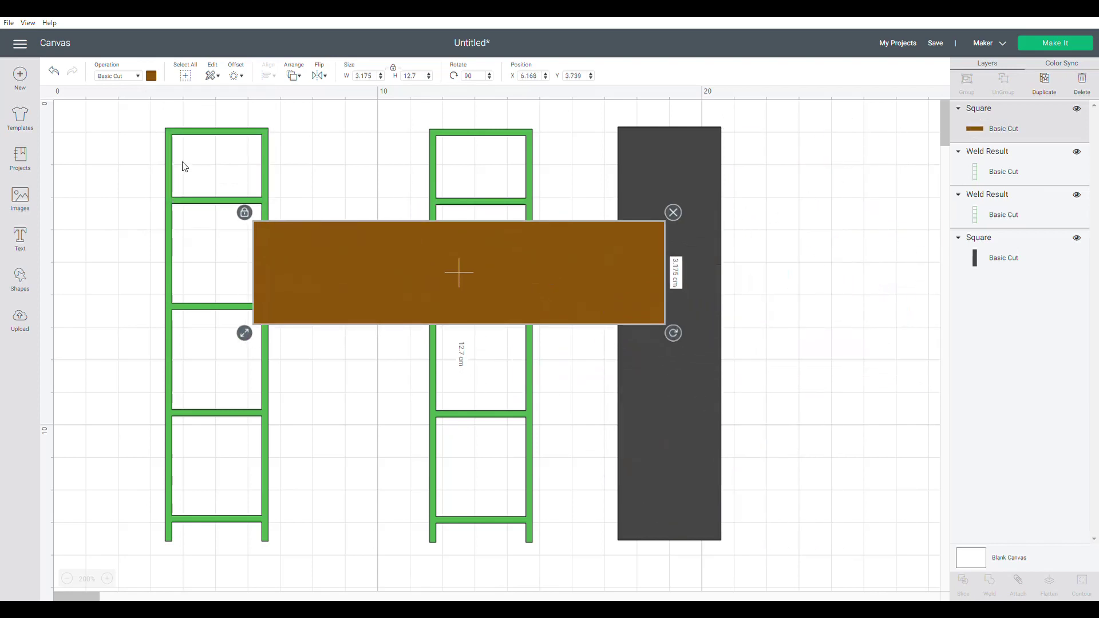
{"action": "left_click", "coordinate": [213, 177]}
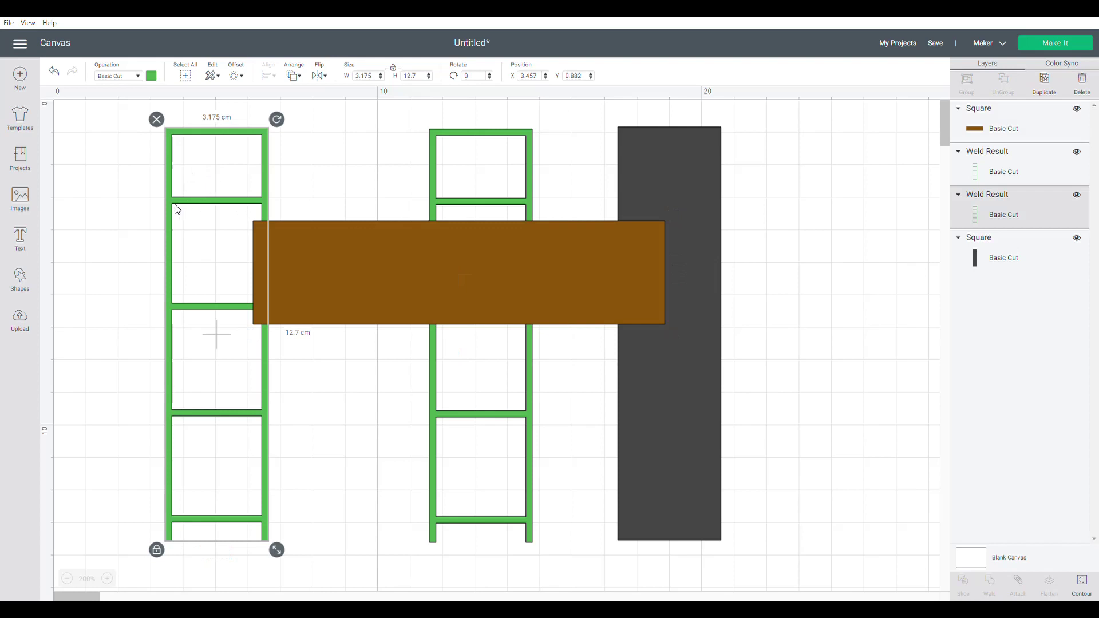
{"action": "left_click_drag", "start_coordinate": [336, 264], "coordinate": [380, 254]}
{"action": "left_click", "coordinate": [681, 150]}
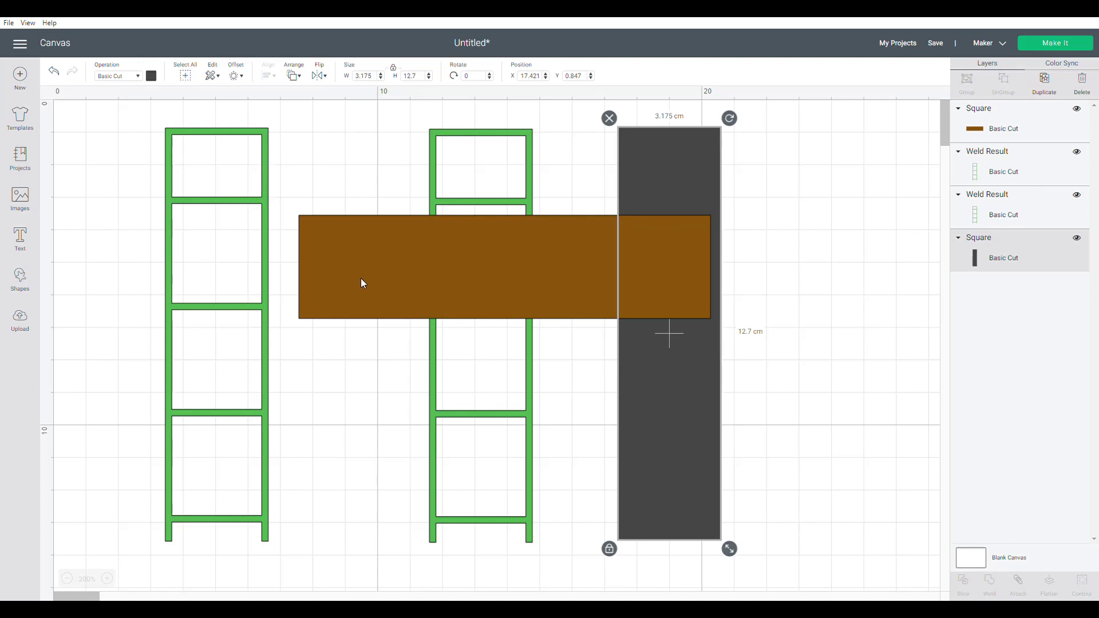
{"action": "left_click_drag", "start_coordinate": [361, 277], "coordinate": [348, 252]}
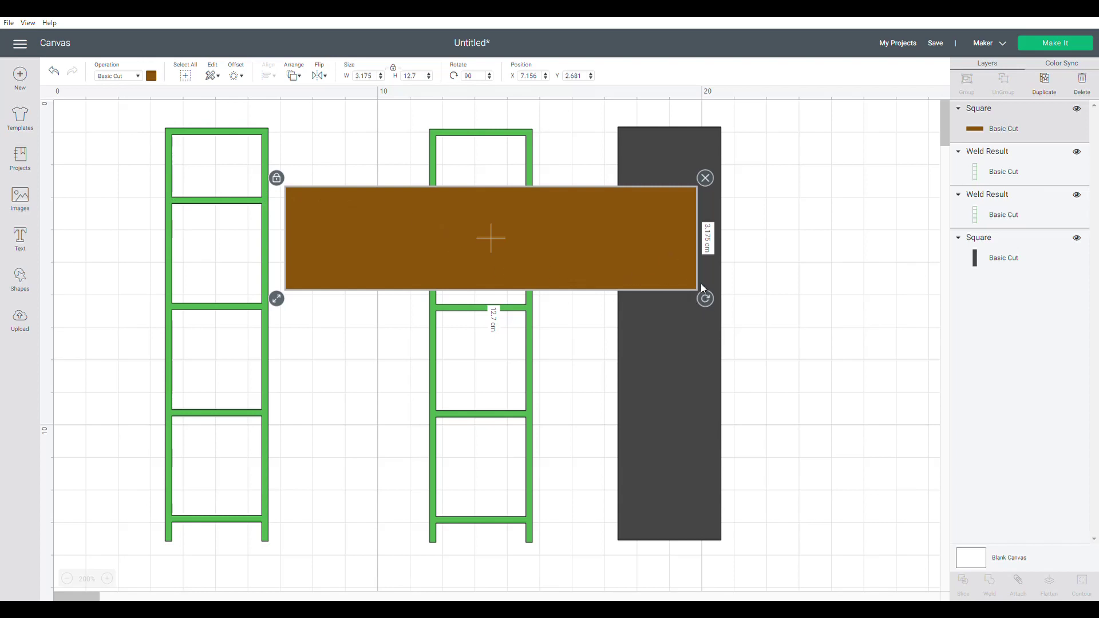
{"action": "left_click_drag", "start_coordinate": [698, 282], "coordinate": [363, 213]}
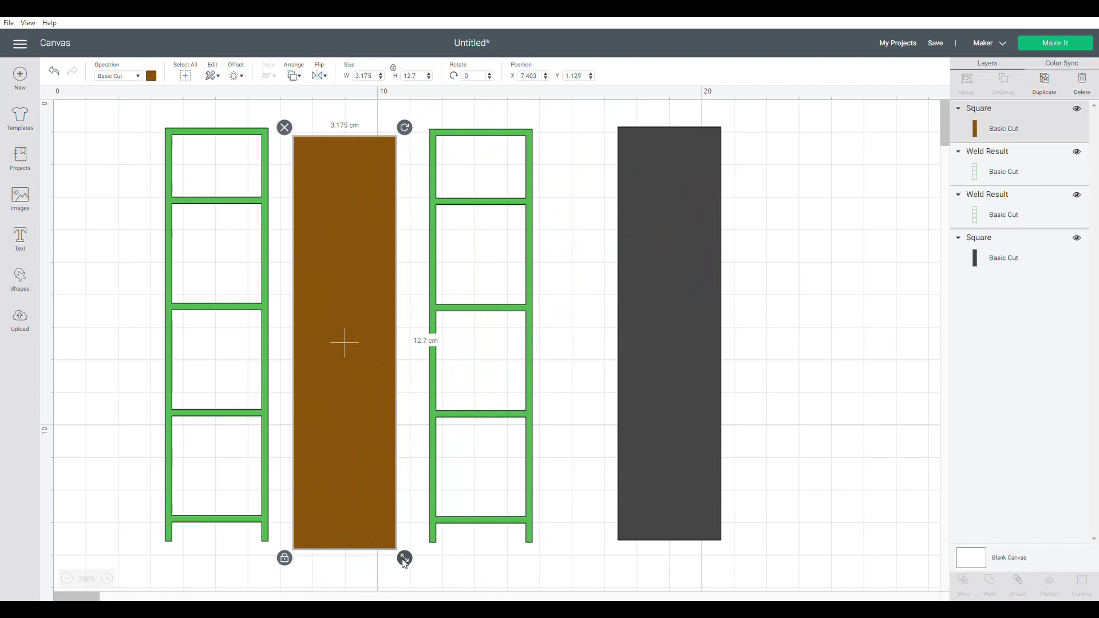
Step: Unlock the brown rectangle's proportions, resize it to about 2.782 by 12.329 cm, and place it over the first green frame
{"action": "left_click_drag", "start_coordinate": [402, 560], "coordinate": [372, 559]}
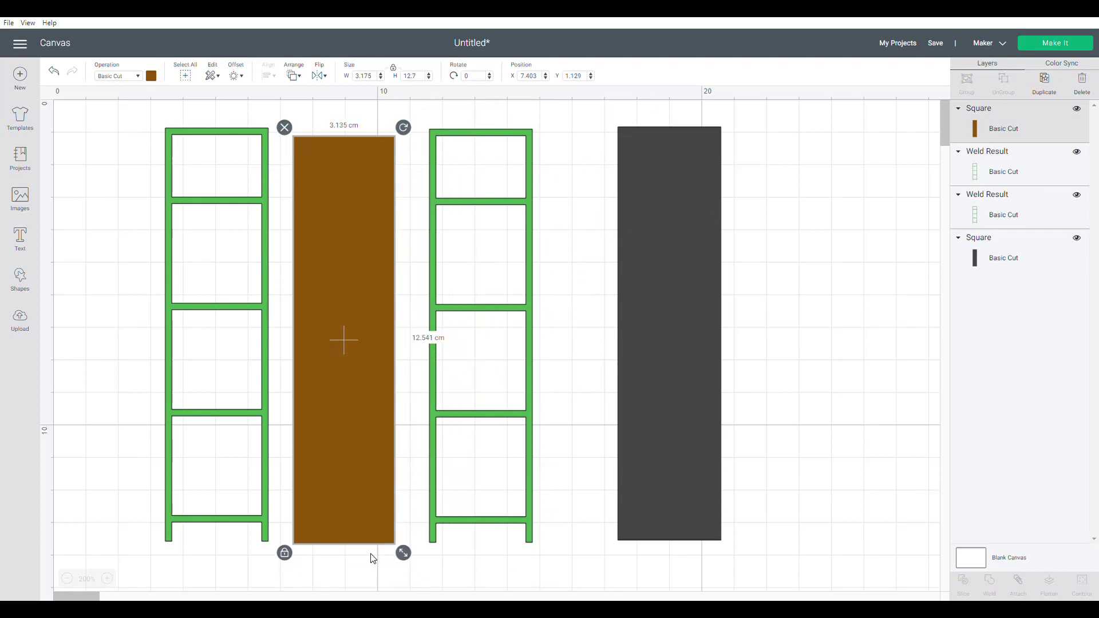
{"action": "left_click", "coordinate": [392, 68]}
{"action": "left_click_drag", "start_coordinate": [406, 565], "coordinate": [393, 555]}
{"action": "left_click_drag", "start_coordinate": [339, 404], "coordinate": [220, 434]}
Step: Set the brown rectangle's width to 2.775 cm and refine it to 2.75 cm, nudging it slightly upward over the first frame
{"action": "left_click", "coordinate": [233, 133]}
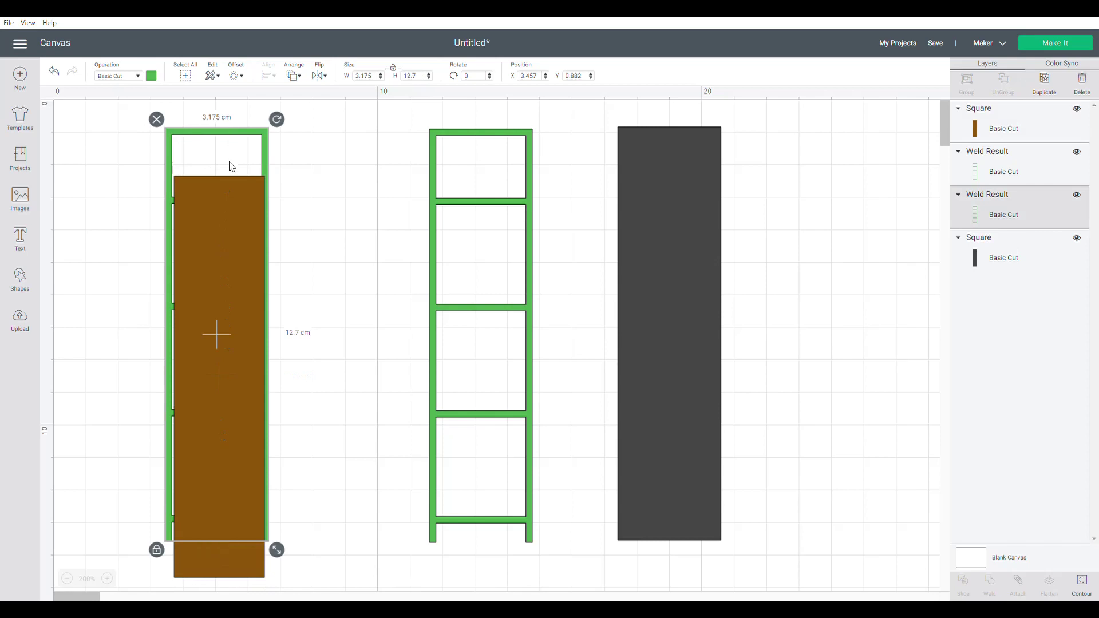
{"action": "left_click", "coordinate": [217, 206]}
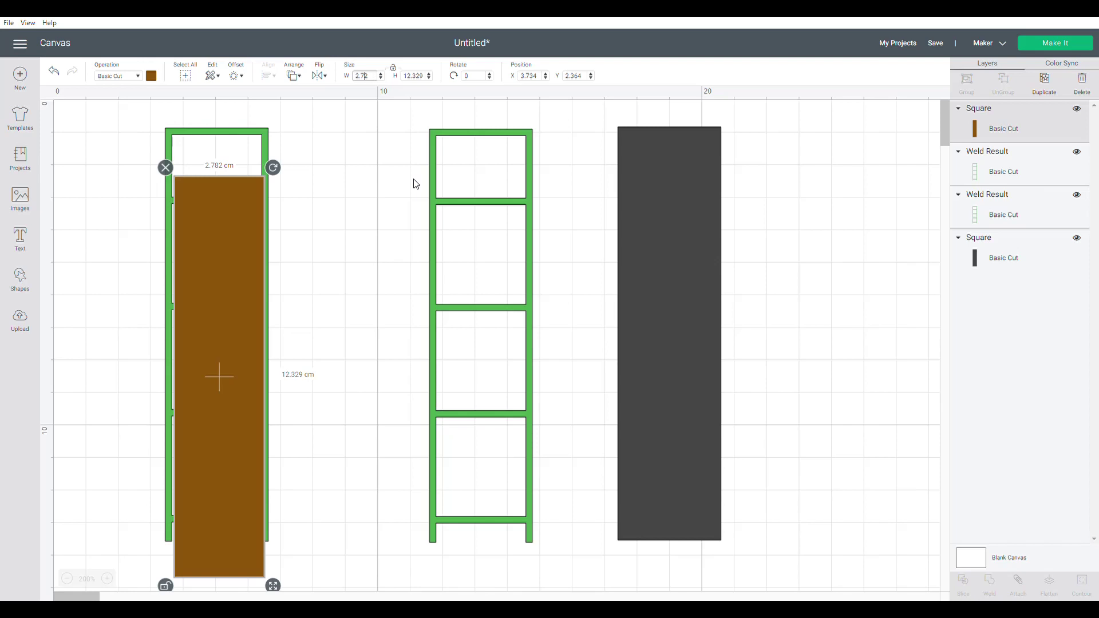
{"action": "left_click", "coordinate": [238, 245]}
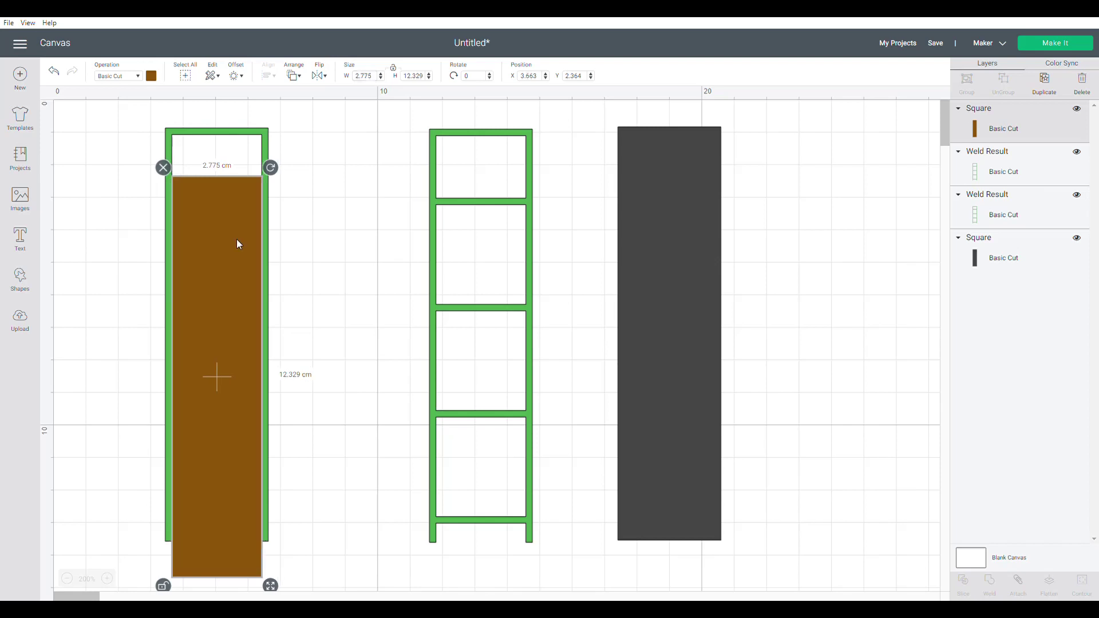
{"action": "left_click_drag", "start_coordinate": [207, 211], "coordinate": [208, 208]}
{"action": "left_click_drag", "start_coordinate": [378, 79], "coordinate": [370, 82]}
{"action": "type", "text": "5"}
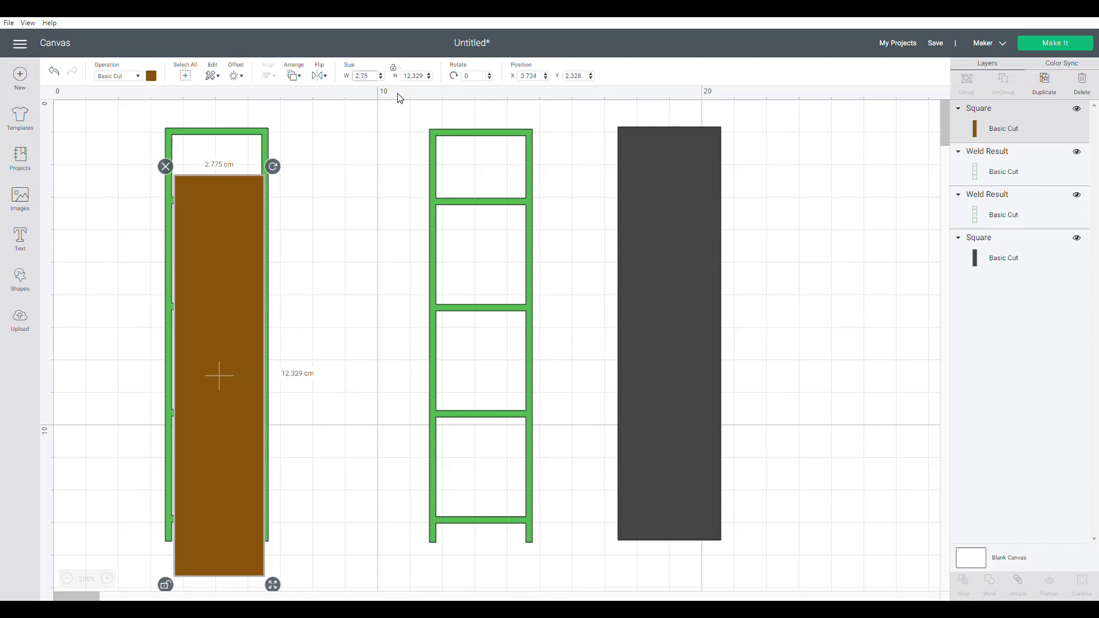
{"action": "key", "text": "Tab"}
{"action": "left_click_drag", "start_coordinate": [236, 222], "coordinate": [236, 219]}
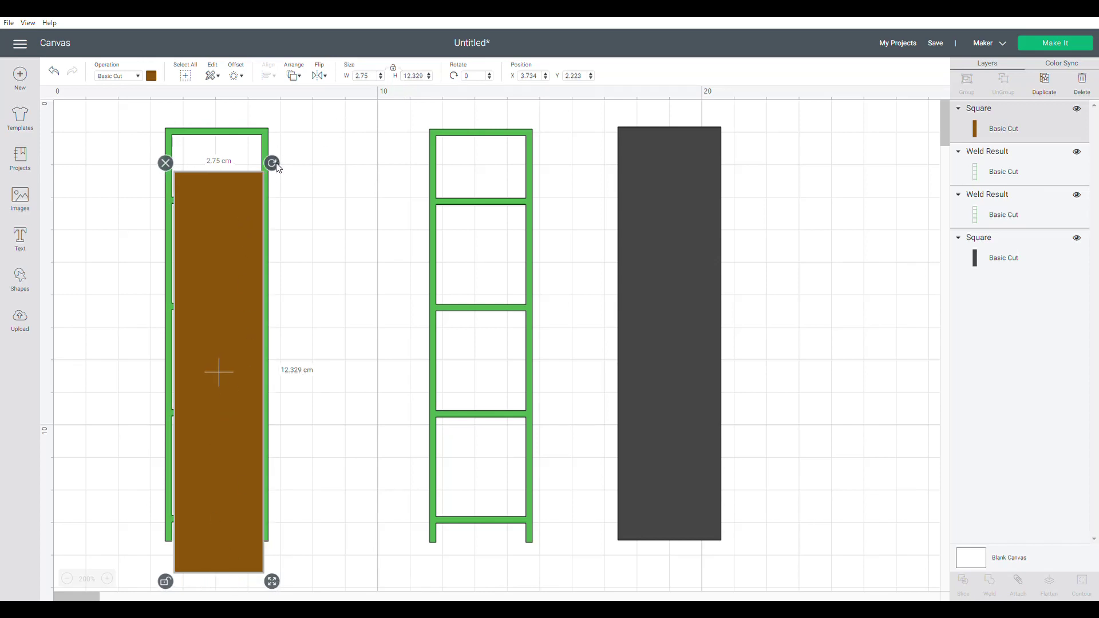
Step: Rotate the brown rectangle 90°, place it between the first frame and the dark rectangle, and set its height to 1.083 in
{"action": "left_click_drag", "start_coordinate": [272, 163], "coordinate": [489, 209]}
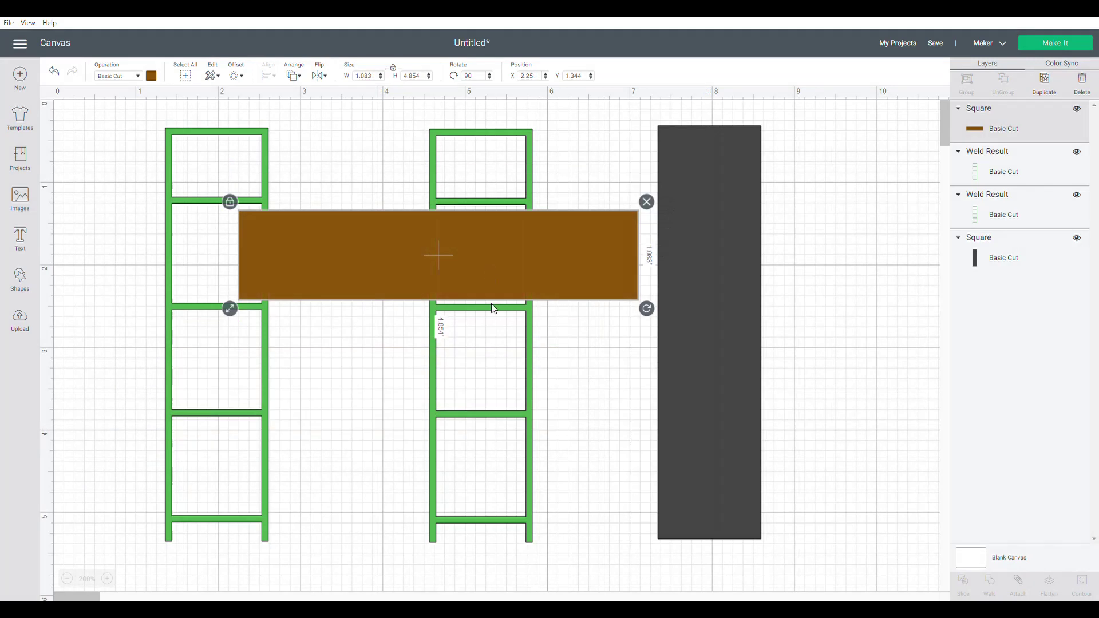
{"action": "left_click_drag", "start_coordinate": [486, 293], "coordinate": [545, 237]}
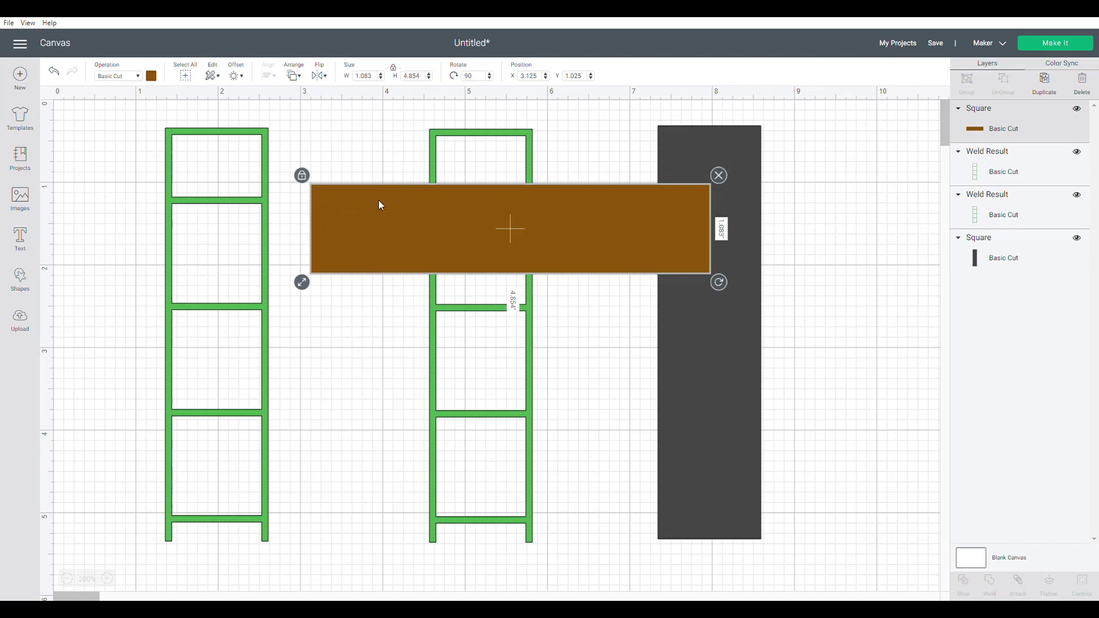
{"action": "left_click", "coordinate": [425, 79]}
{"action": "double_click", "coordinate": [425, 79]}
{"action": "type", "text": "1.083"}
{"action": "key", "text": "Return"}
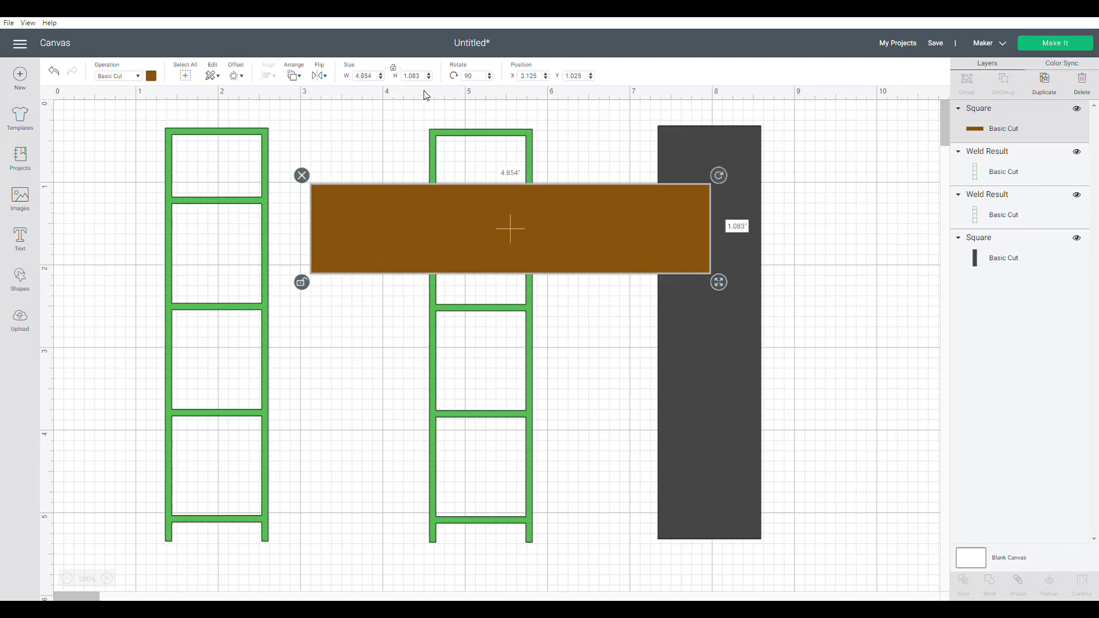
Step: Set the brown rectangle's width to 6 in and move it so it spans both green frames
{"action": "double_click", "coordinate": [375, 78]}
{"action": "type", "text": "6"}
{"action": "key", "text": "Return"}
{"action": "left_click_drag", "start_coordinate": [573, 248], "coordinate": [479, 225]}
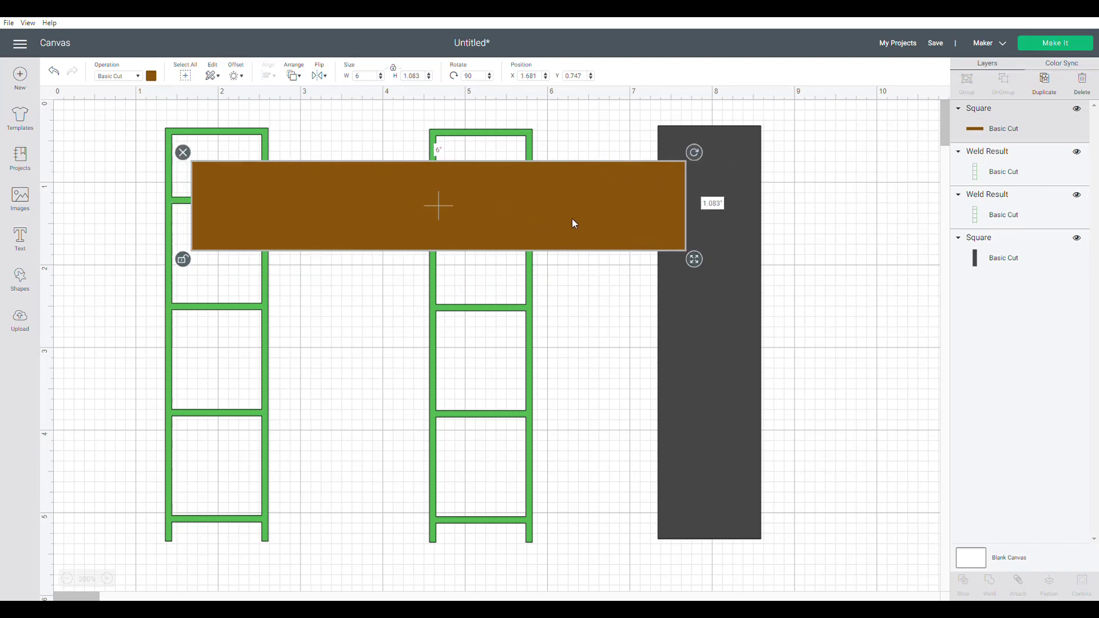
Step: Set the brown rectangle's width to 4 in and move it beside the upper part of the second green frame
{"action": "double_click", "coordinate": [376, 80]}
{"action": "type", "text": "4"}
{"action": "key", "text": "Tab"}
{"action": "left_click_drag", "start_coordinate": [409, 222], "coordinate": [447, 221]}
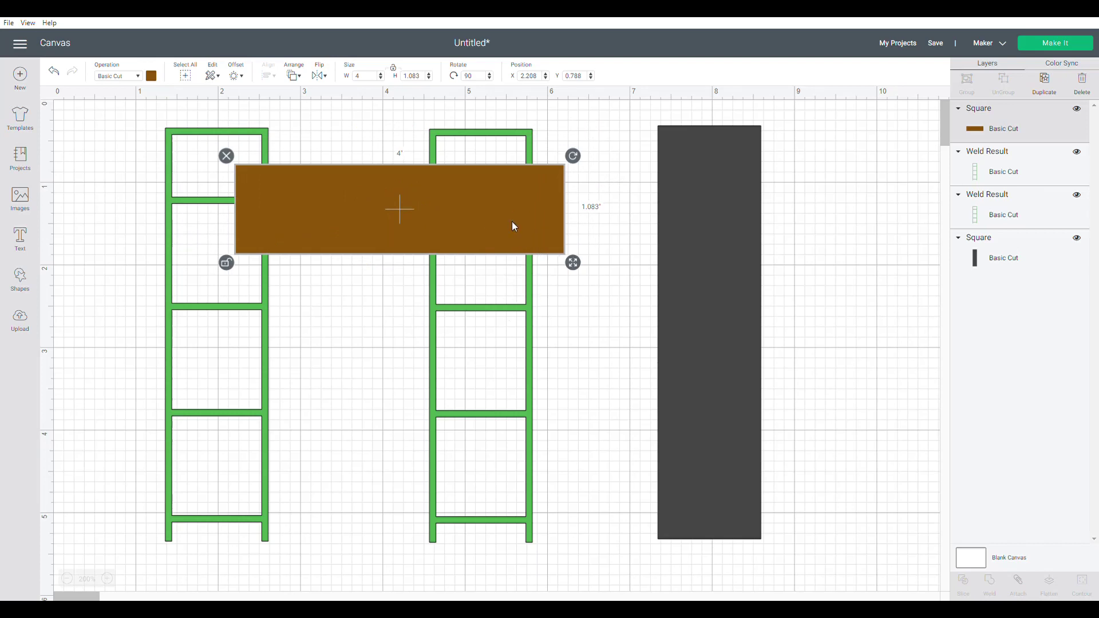
{"action": "left_click_drag", "start_coordinate": [479, 228], "coordinate": [777, 208]}
Step: Rotate the dark rectangle 90° and place it behind the second green frame at about X 2.623 in, Y 0.972 in
{"action": "left_click_drag", "start_coordinate": [691, 369], "coordinate": [357, 380]}
{"action": "left_click_drag", "start_coordinate": [436, 131], "coordinate": [527, 372]}
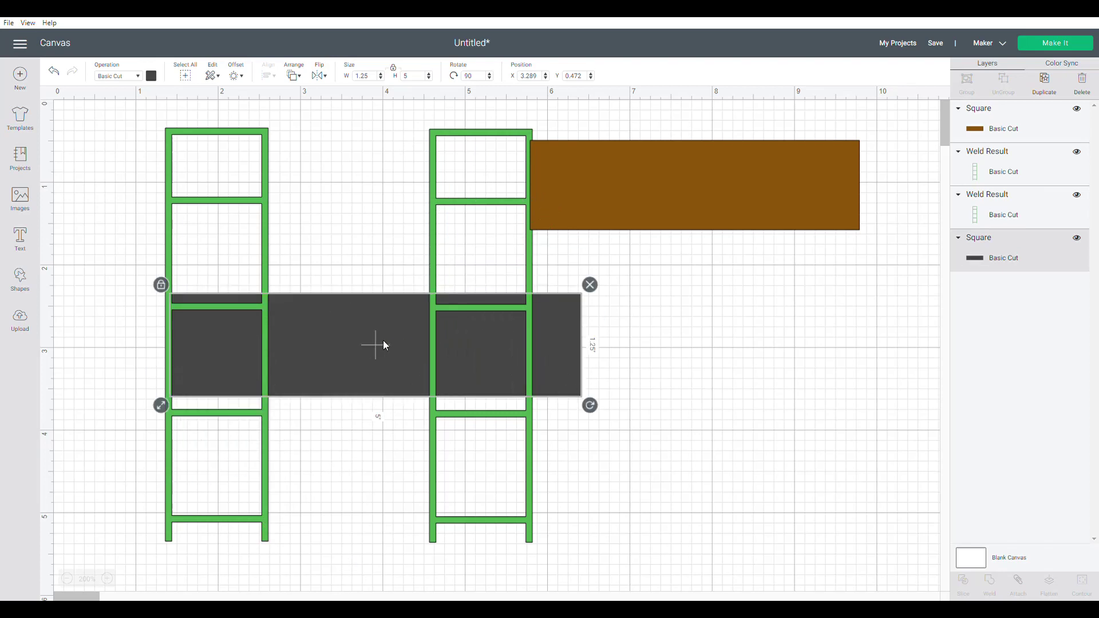
{"action": "left_click_drag", "start_coordinate": [376, 345], "coordinate": [474, 231]}
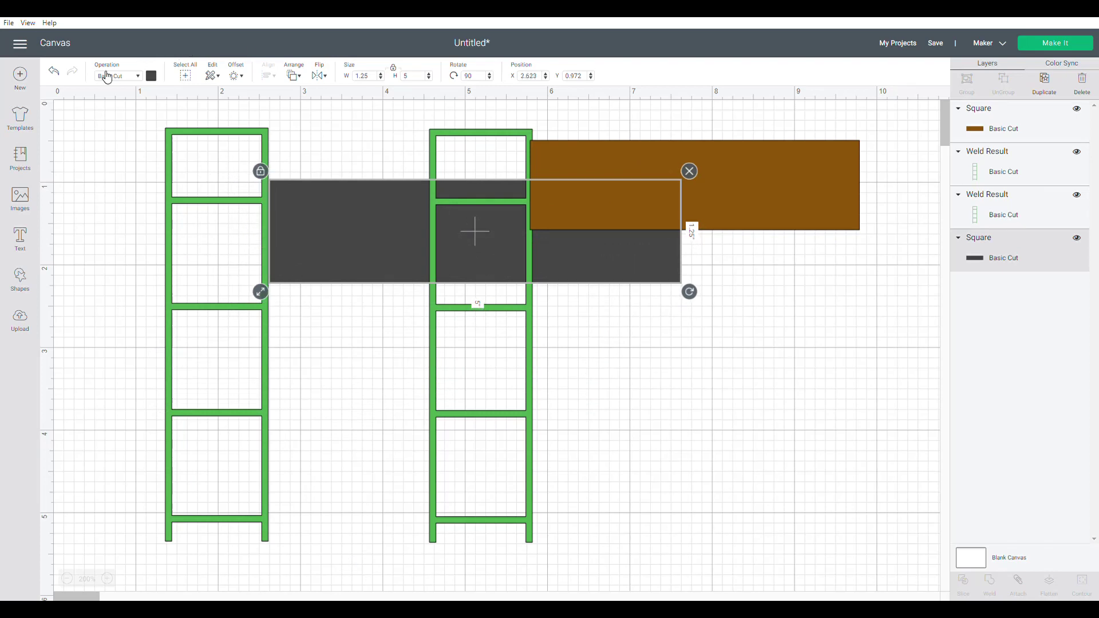
Step: Switch the measurement units to Metric in the application settings
{"action": "left_click", "coordinate": [20, 46]}
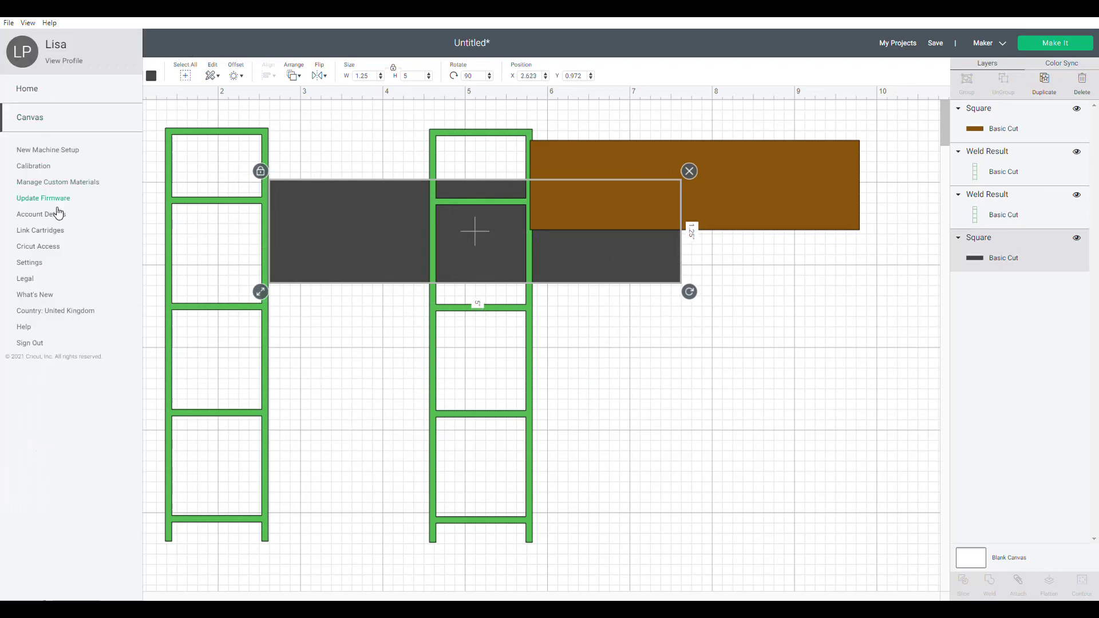
{"action": "left_click", "coordinate": [39, 264]}
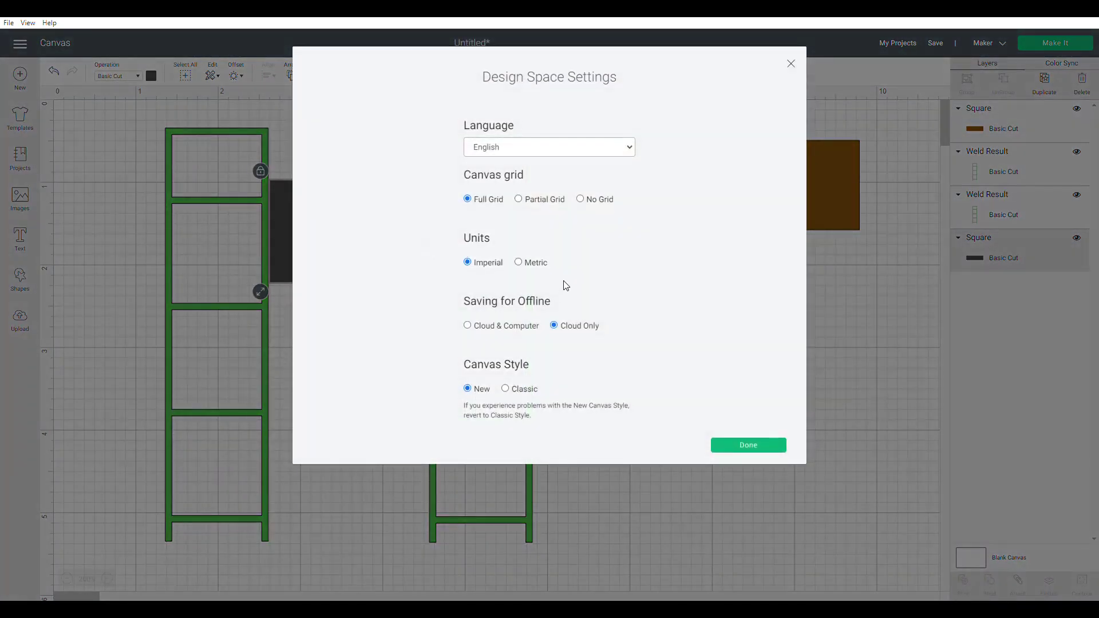
{"action": "left_click", "coordinate": [518, 262]}
{"action": "left_click", "coordinate": [723, 445]}
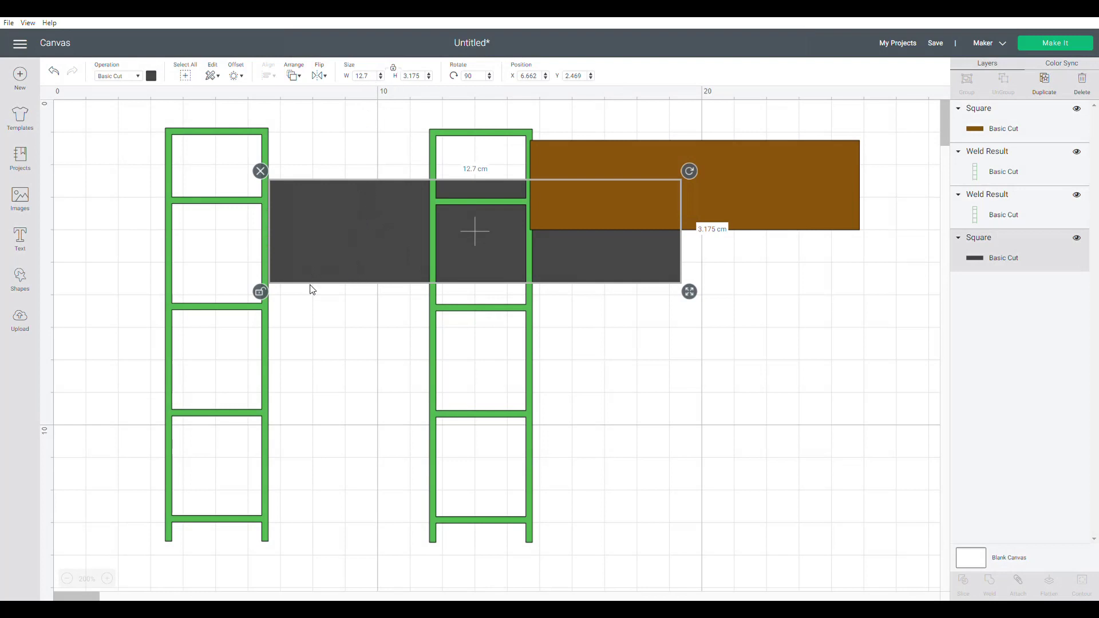
Step: Set the dark rectangle's height to 0.4 cm and move the strip down across the second opening of both green frames
{"action": "left_click", "coordinate": [422, 75]}
{"action": "type", "text": "4"}
{"action": "key", "text": "Tab"}
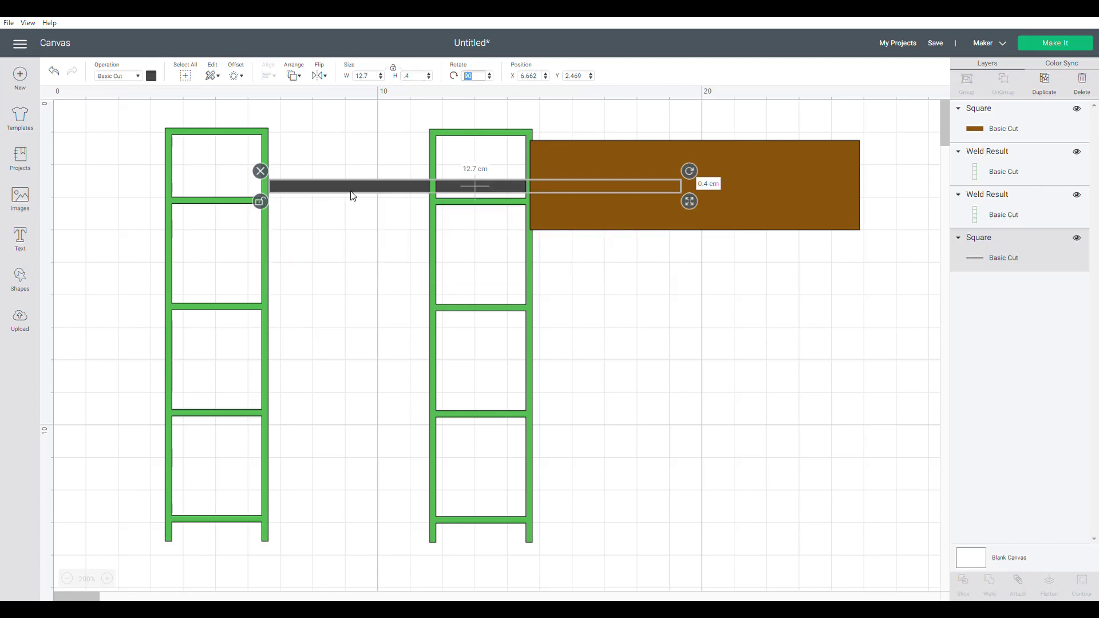
{"action": "left_click_drag", "start_coordinate": [387, 196], "coordinate": [357, 277]}
{"action": "left_click", "coordinate": [589, 194]}
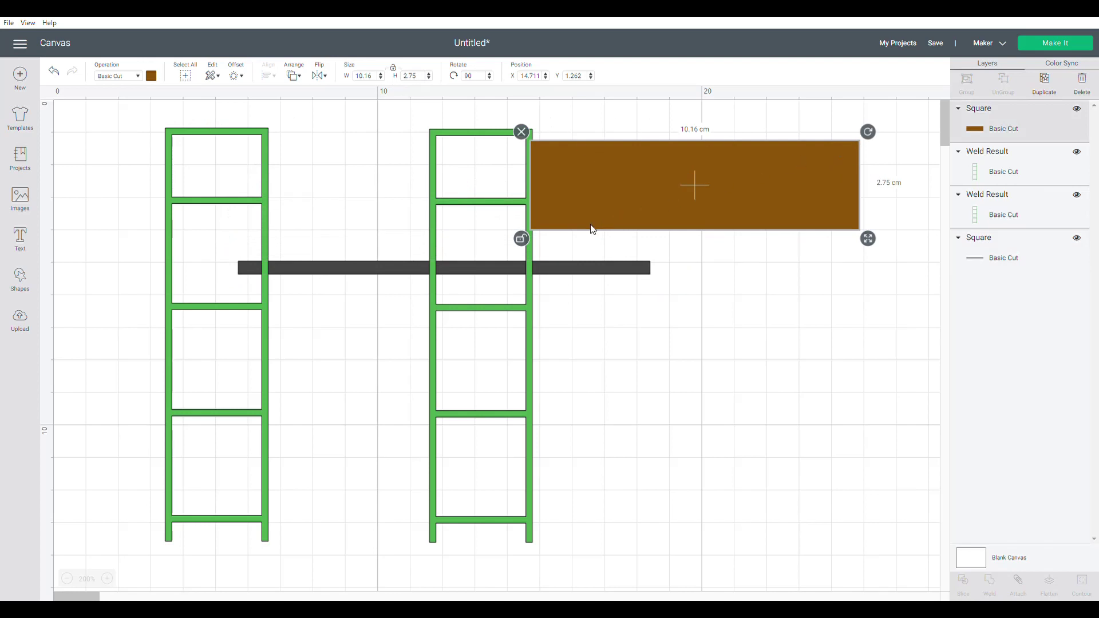
{"action": "left_click", "coordinate": [619, 274]}
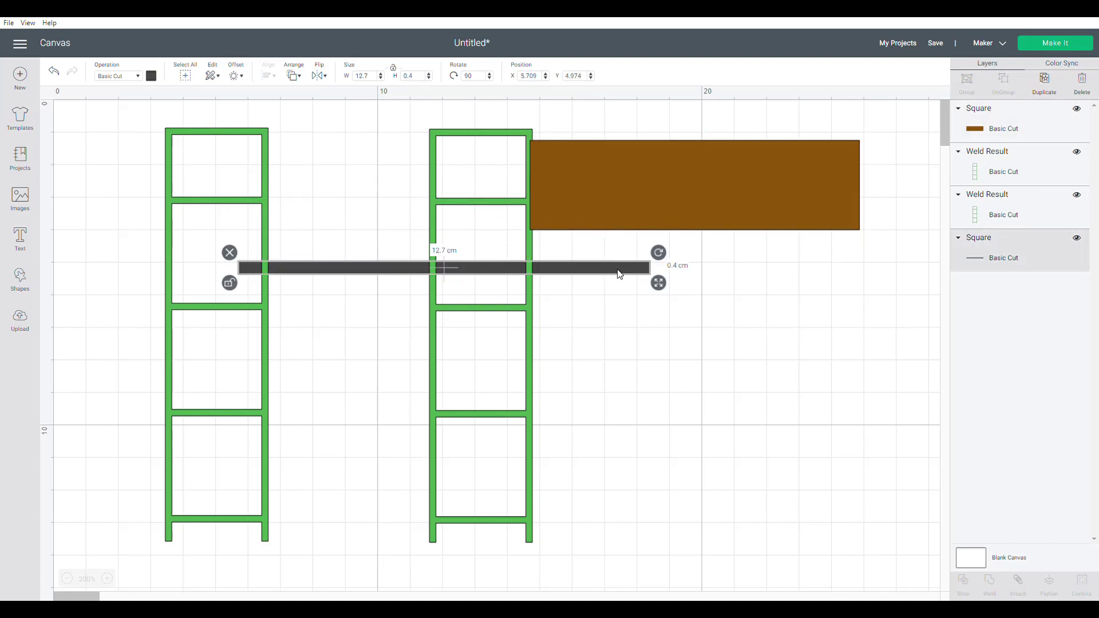
Step: Switch the measurement units back to Imperial in the application settings
{"action": "left_click", "coordinate": [25, 46]}
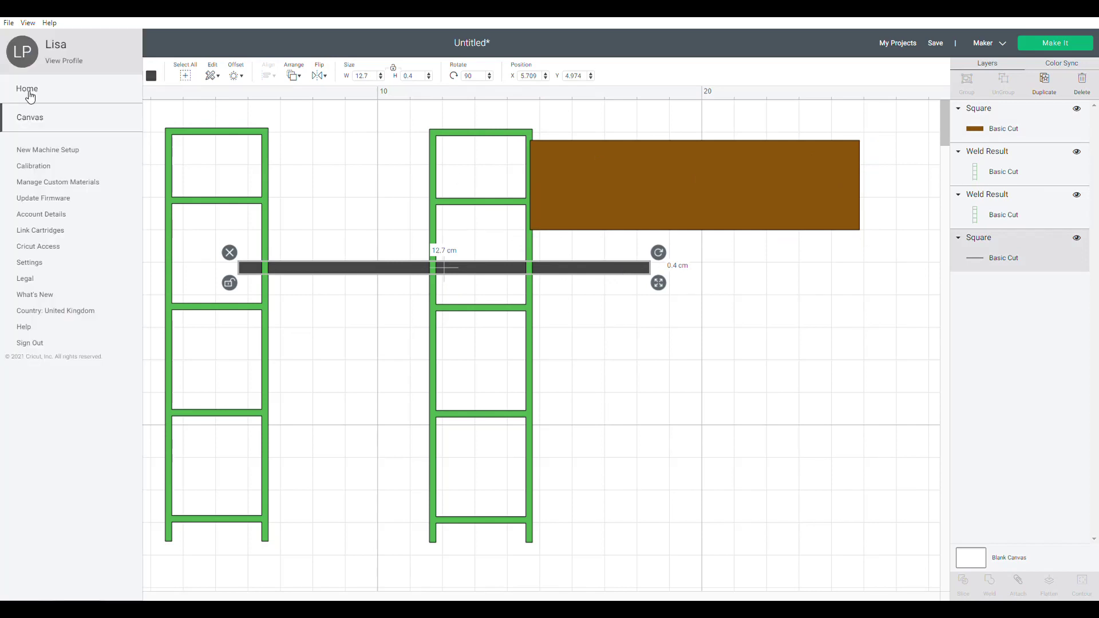
{"action": "left_click", "coordinate": [39, 263]}
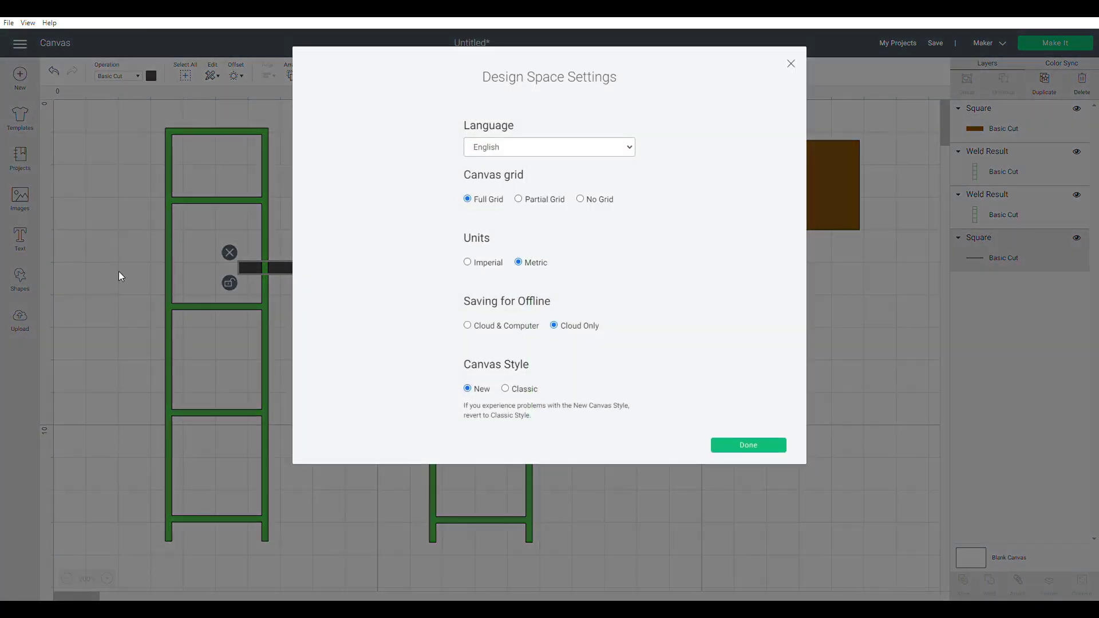
{"action": "left_click", "coordinate": [467, 262]}
{"action": "left_click", "coordinate": [733, 445]}
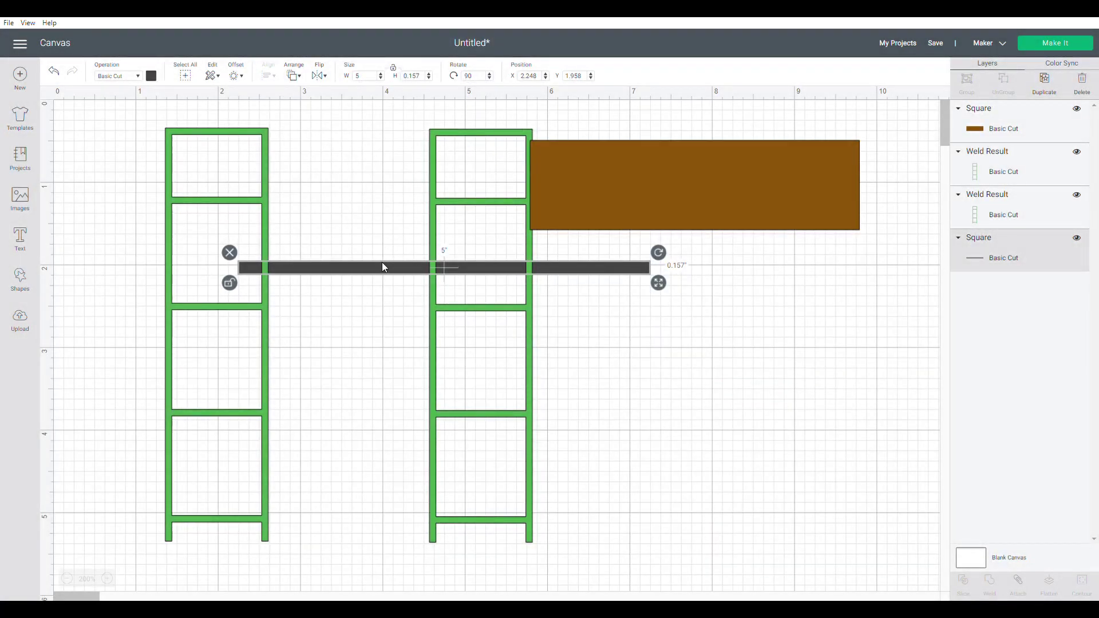
Step: Set the dark strip's width to 3.5 in, move it up, and place the brown panel across both frames below it
{"action": "left_click", "coordinate": [361, 76]}
{"action": "type", "text": "3.5"}
{"action": "key", "text": "Return"}
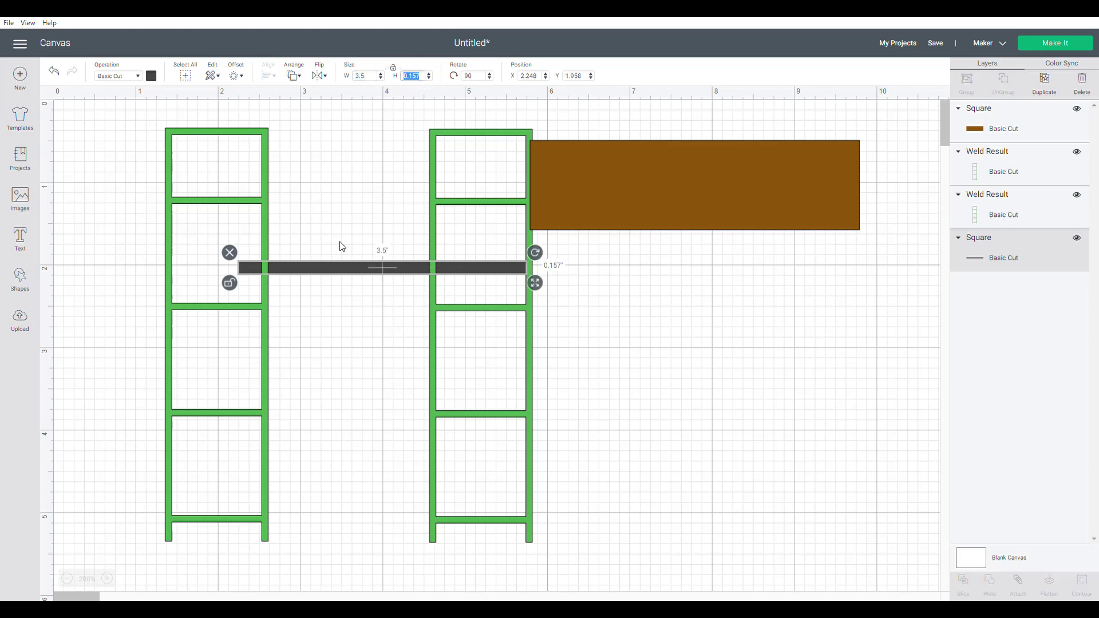
{"action": "left_click_drag", "start_coordinate": [353, 269], "coordinate": [355, 207]}
{"action": "left_click_drag", "start_coordinate": [653, 197], "coordinate": [358, 273]}
Step: Set the dark strip's width to 3 in and move it to about X 2.581 in, Y 0.986 in
{"action": "left_click", "coordinate": [355, 202]}
{"action": "double_click", "coordinate": [354, 77]}
{"action": "type", "text": "3"}
{"action": "key", "text": "Tab"}
{"action": "left_click_drag", "start_coordinate": [371, 207], "coordinate": [401, 184]}
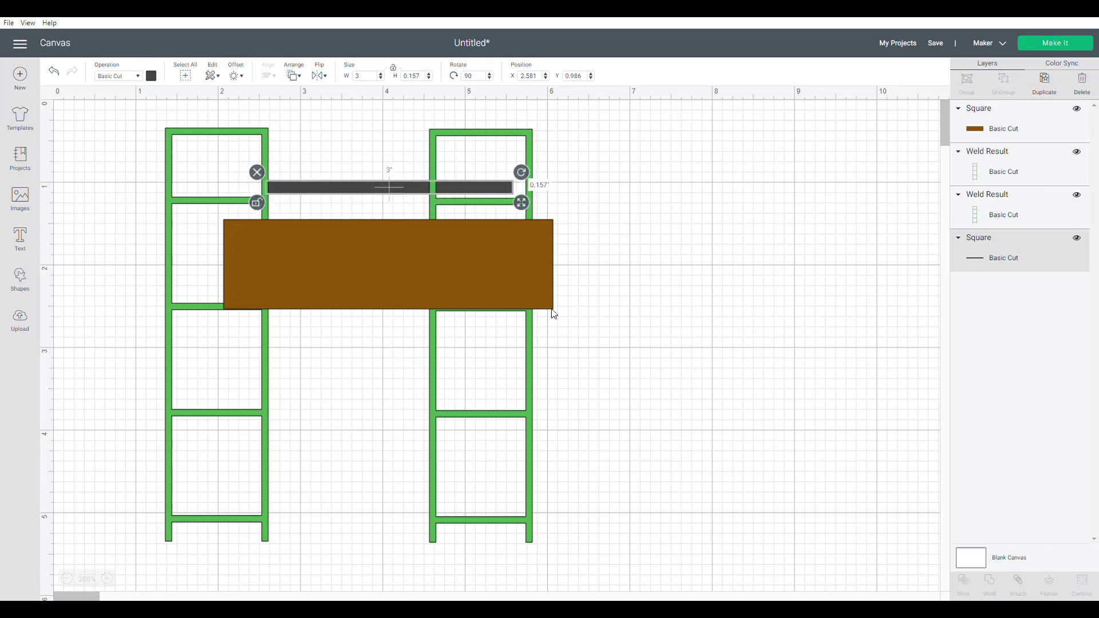
Step: Widen the gap between the frames to fit the dark strip between them, and move the brown panel beyond the second frame
{"action": "left_click_drag", "start_coordinate": [530, 398], "coordinate": [625, 393]}
{"action": "left_click_drag", "start_coordinate": [407, 188], "coordinate": [415, 184]}
{"action": "left_click_drag", "start_coordinate": [395, 264], "coordinate": [772, 258]}
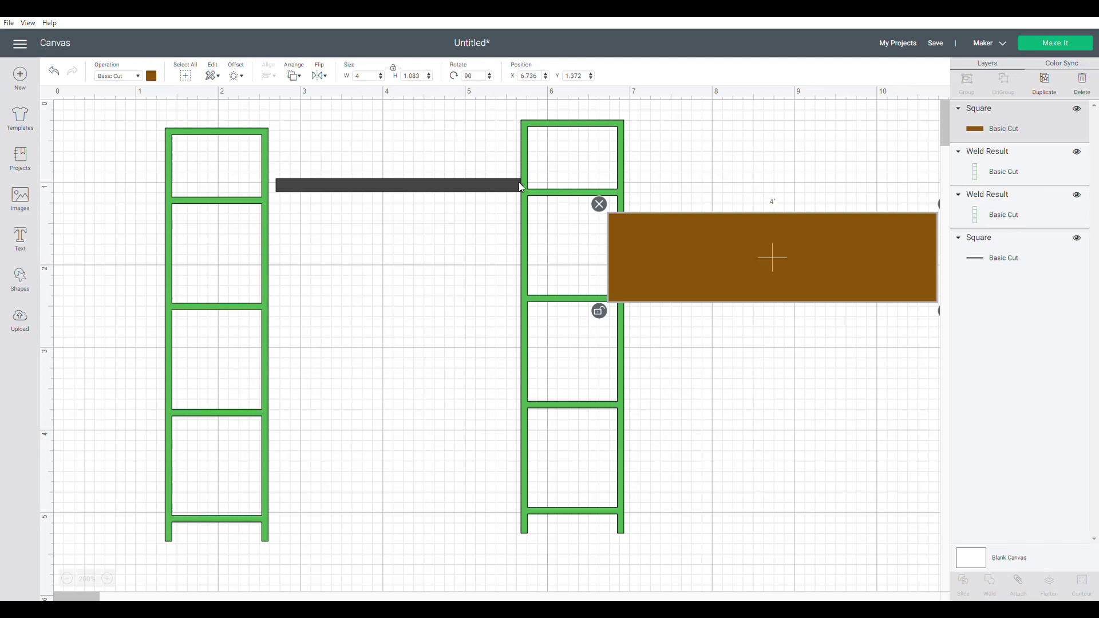
{"action": "left_click_drag", "start_coordinate": [758, 281], "coordinate": [766, 226]}
Step: Recolor the dark strip to the same green as the ladder frames
{"action": "left_click", "coordinate": [398, 184]}
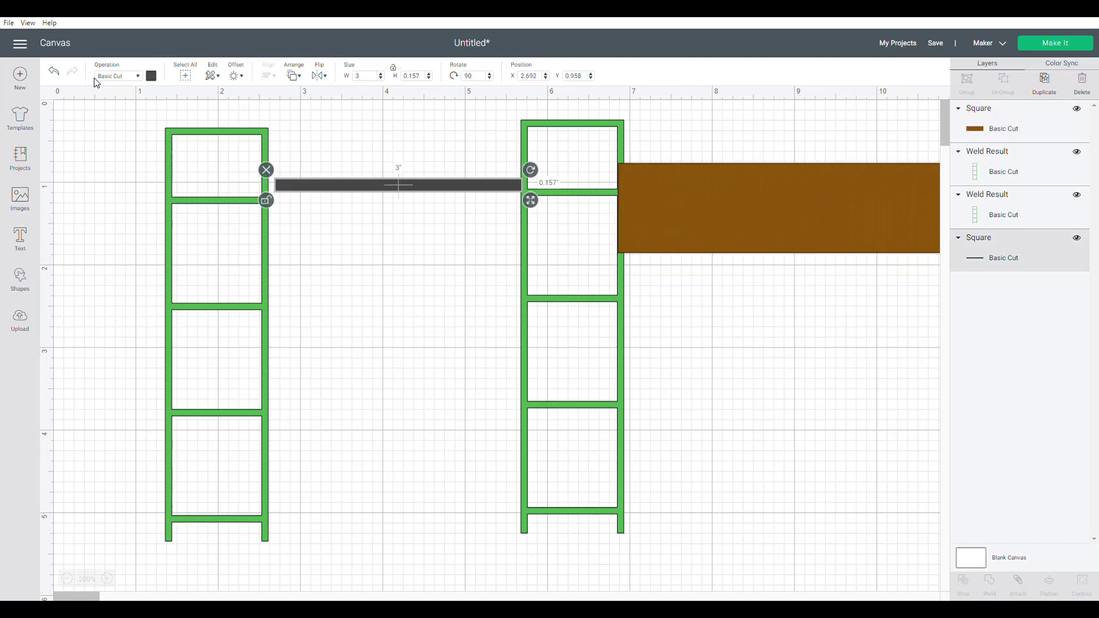
{"action": "left_click", "coordinate": [152, 76]}
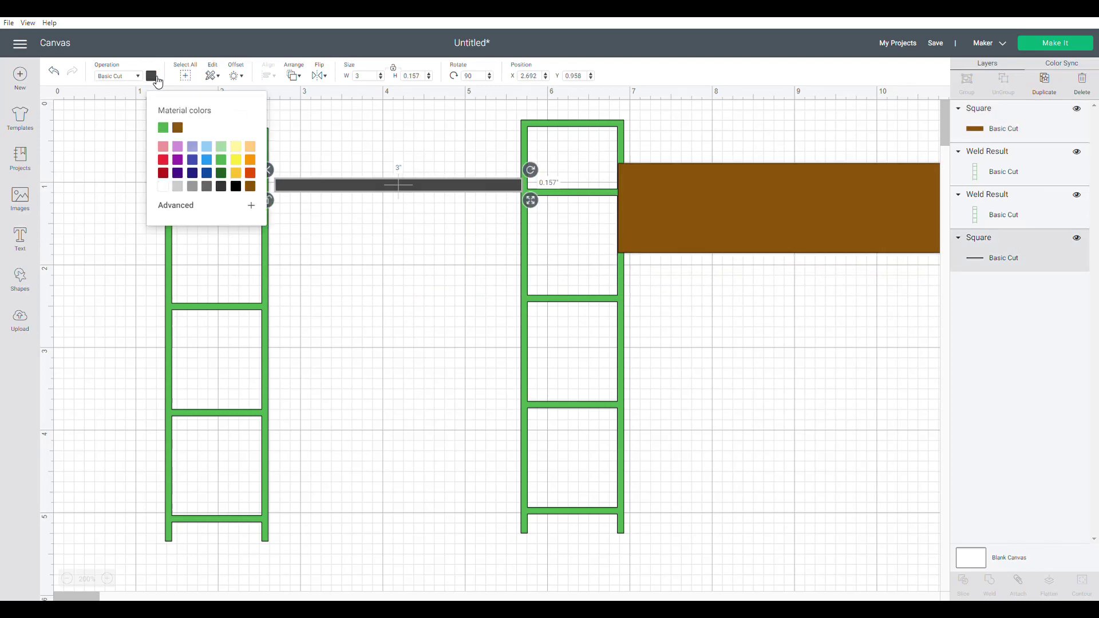
{"action": "left_click", "coordinate": [226, 167]}
Step: Duplicate the green strip three times and space the copies down the gap between the two frames
{"action": "left_click", "coordinate": [361, 187]}
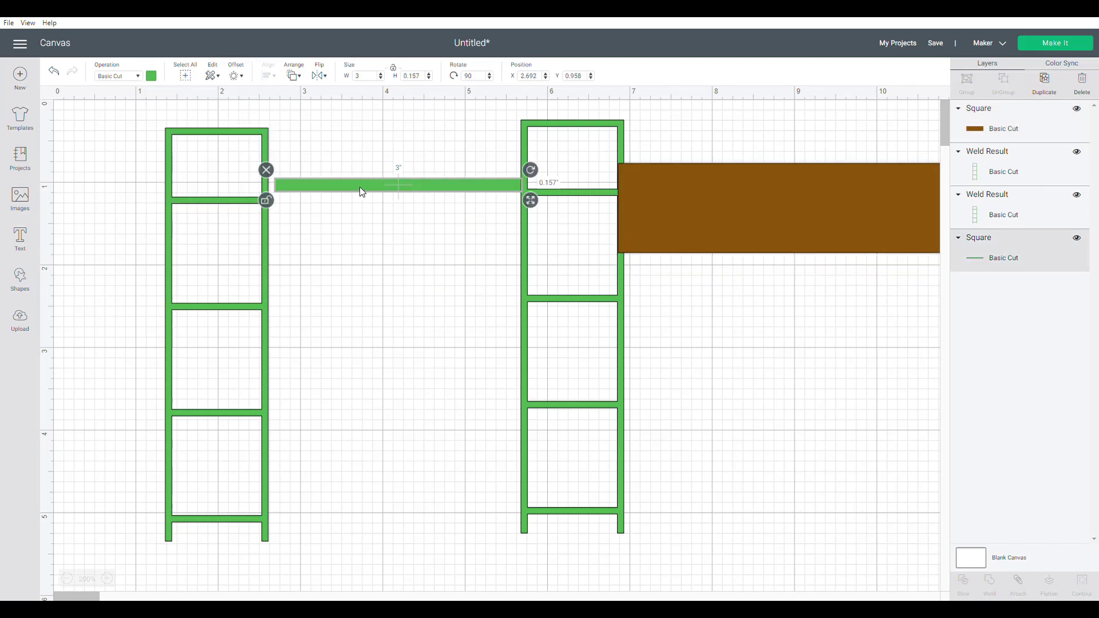
{"action": "key", "text": "ctrl+d"}
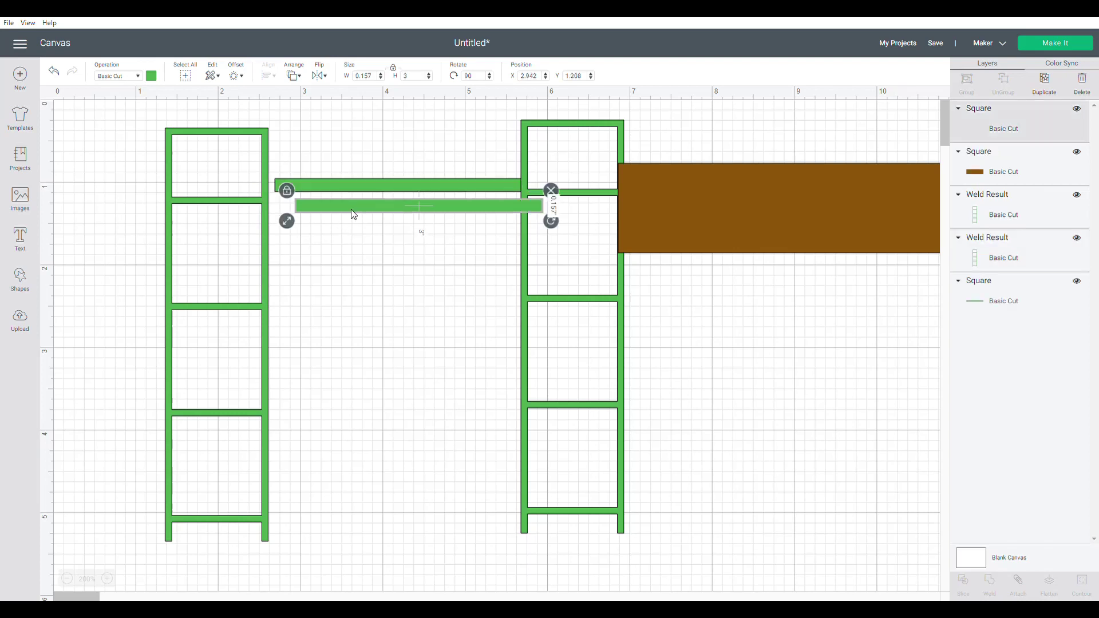
{"action": "left_click_drag", "start_coordinate": [351, 209], "coordinate": [337, 298]}
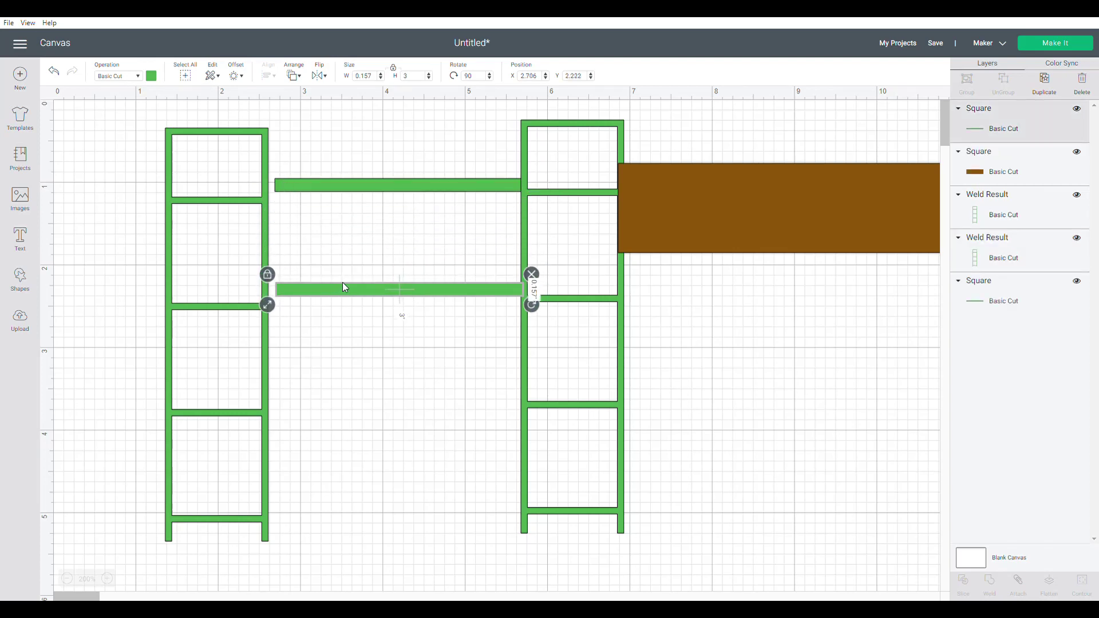
{"action": "key", "text": "ctrl+d"}
{"action": "left_click_drag", "start_coordinate": [365, 224], "coordinate": [320, 394]}
{"action": "key", "text": "ctrl+d"}
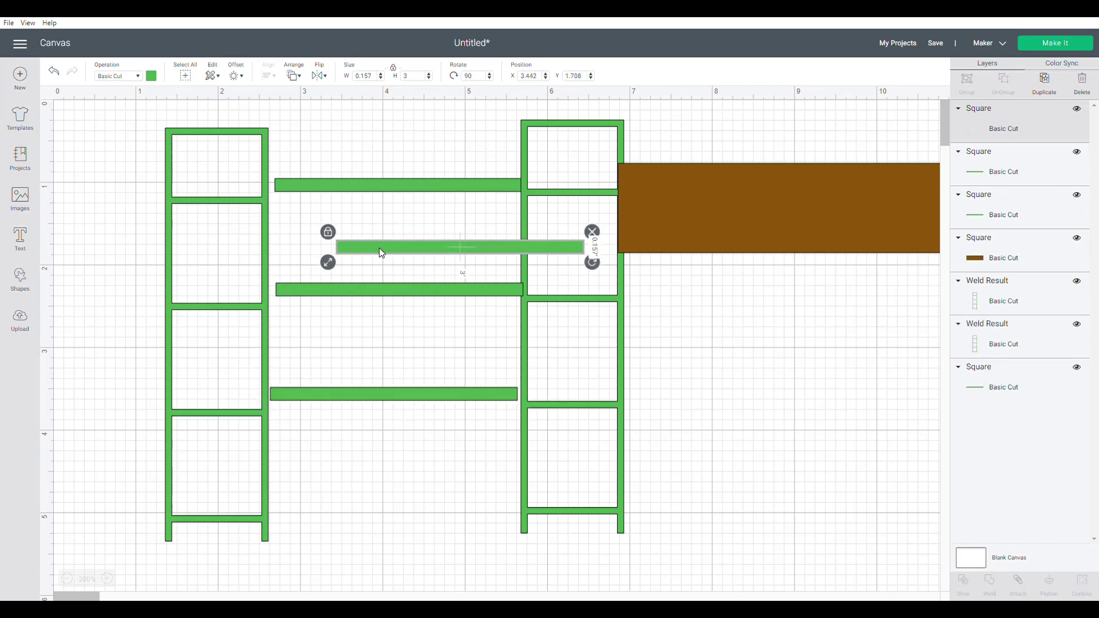
{"action": "left_click_drag", "start_coordinate": [379, 248], "coordinate": [321, 501]}
Step: Duplicate the brown panel three times and stack all four panels vertically over and beside the second frame
{"action": "left_click_drag", "start_coordinate": [691, 197], "coordinate": [641, 403]}
{"action": "key", "text": "ctrl+d"}
{"action": "key", "text": "ctrl+d"}
{"action": "key", "text": "ctrl+d"}
{"action": "left_click_drag", "start_coordinate": [687, 274], "coordinate": [650, 520]}
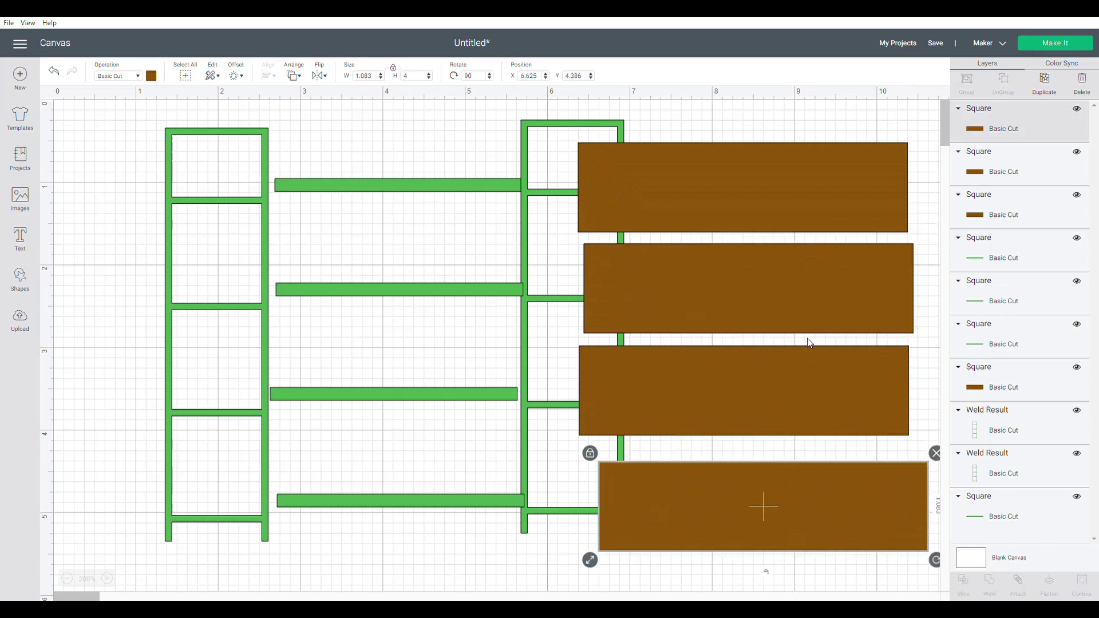
{"action": "left_click", "coordinate": [127, 146]}
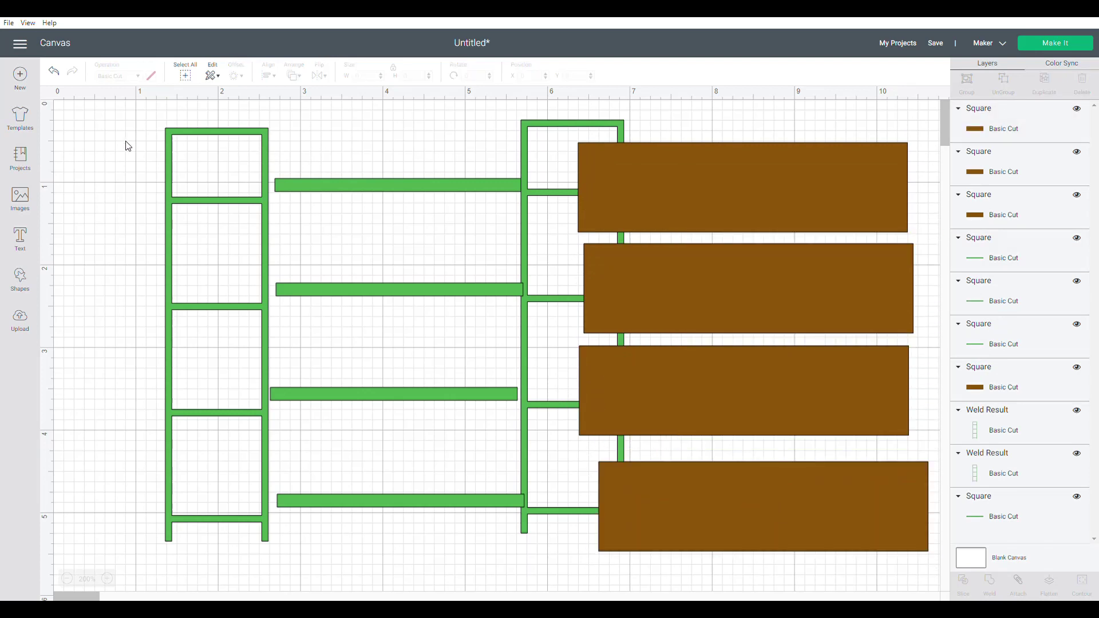
Step: Send the project to mat preparation and spread the four brown panels apart along the upper edge of the first mat
{"action": "left_click", "coordinate": [1066, 43]}
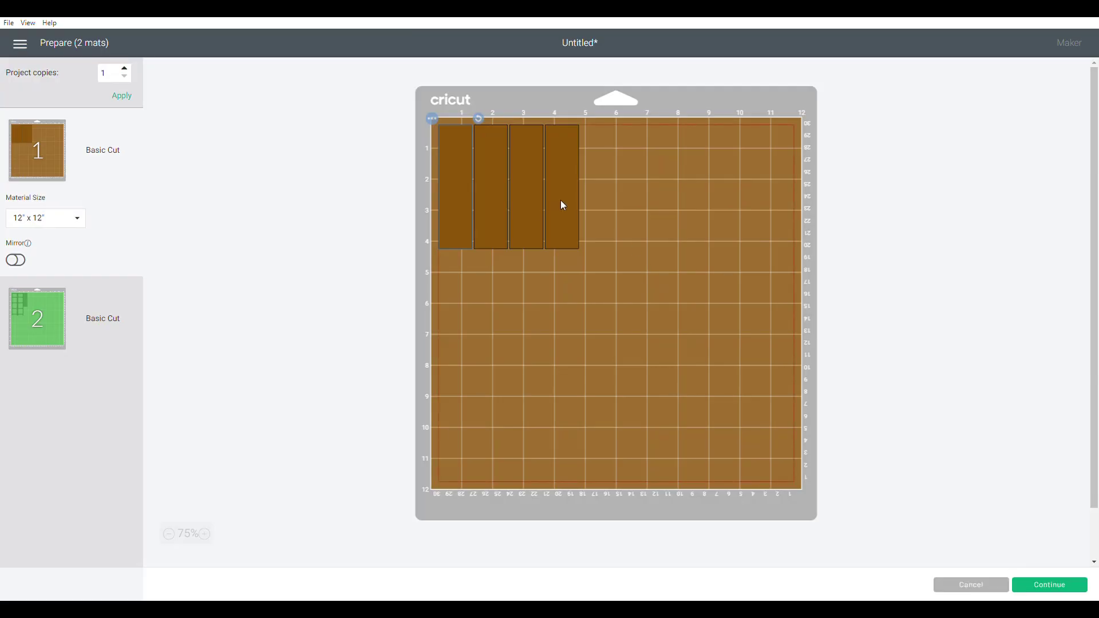
{"action": "left_click_drag", "start_coordinate": [561, 199], "coordinate": [610, 186]}
{"action": "left_click_drag", "start_coordinate": [541, 201], "coordinate": [576, 187]}
{"action": "left_click_drag", "start_coordinate": [496, 191], "coordinate": [523, 186]}
{"action": "left_click_drag", "start_coordinate": [451, 179], "coordinate": [599, 168]}
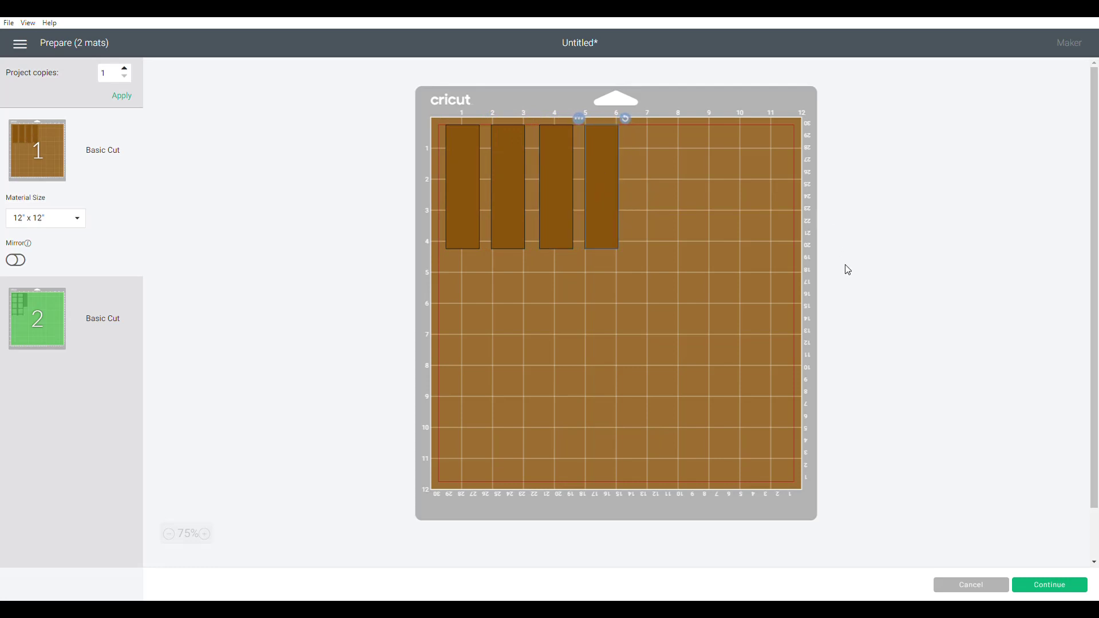
Step: On the green mat, spread the second ladder frame and the four strips apart along the mat's upper edge
{"action": "left_click", "coordinate": [49, 320]}
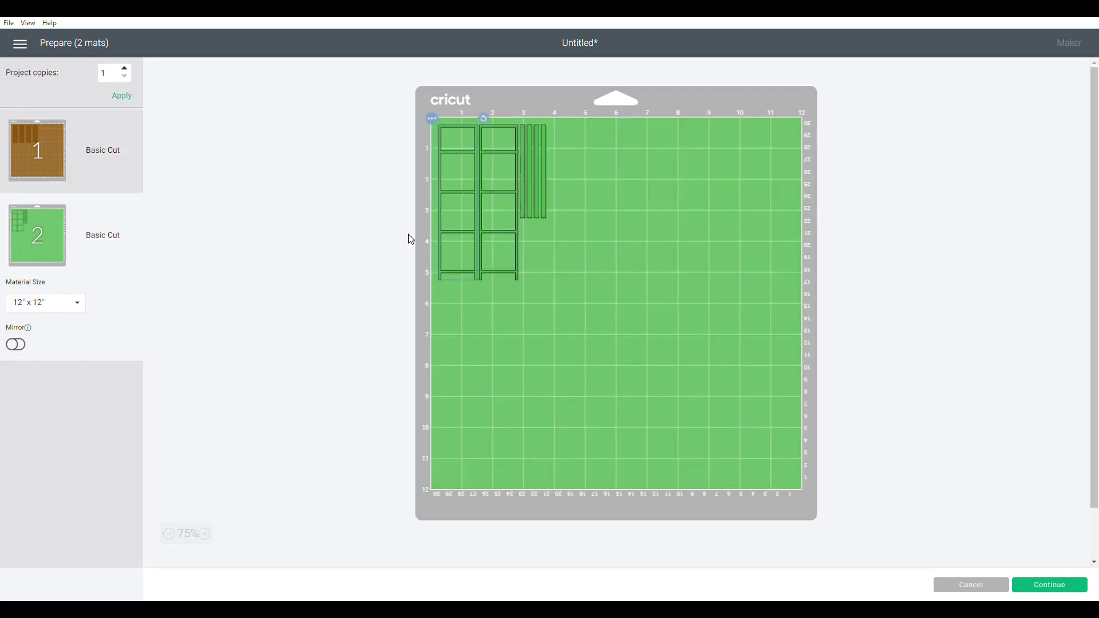
{"action": "left_click_drag", "start_coordinate": [544, 198], "coordinate": [616, 172]}
{"action": "left_click_drag", "start_coordinate": [537, 202], "coordinate": [600, 177]}
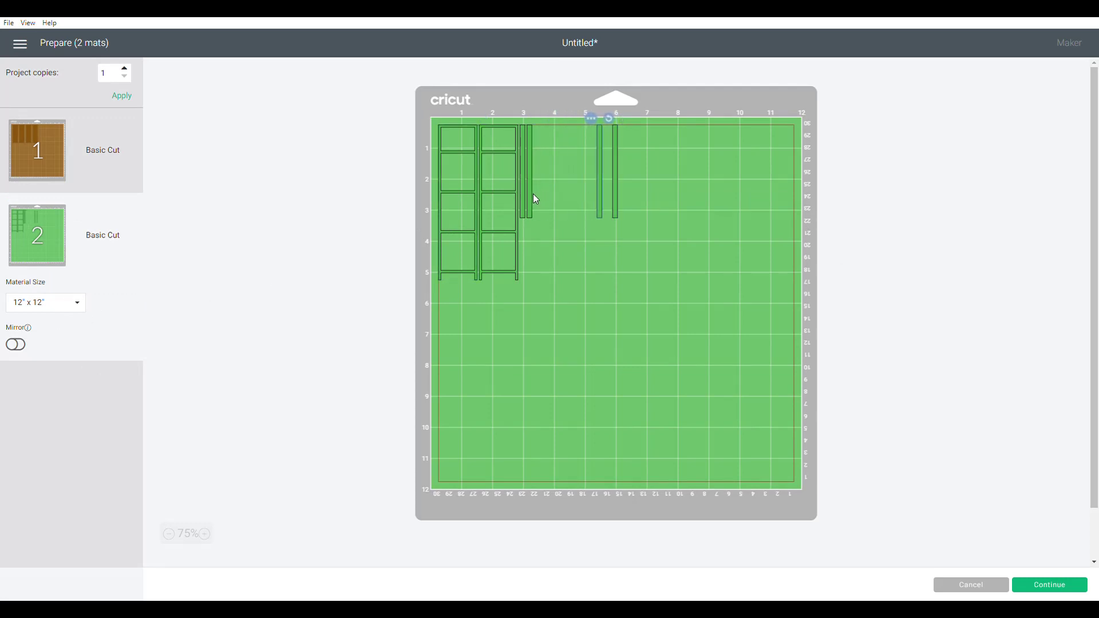
{"action": "left_click_drag", "start_coordinate": [533, 202], "coordinate": [576, 182]}
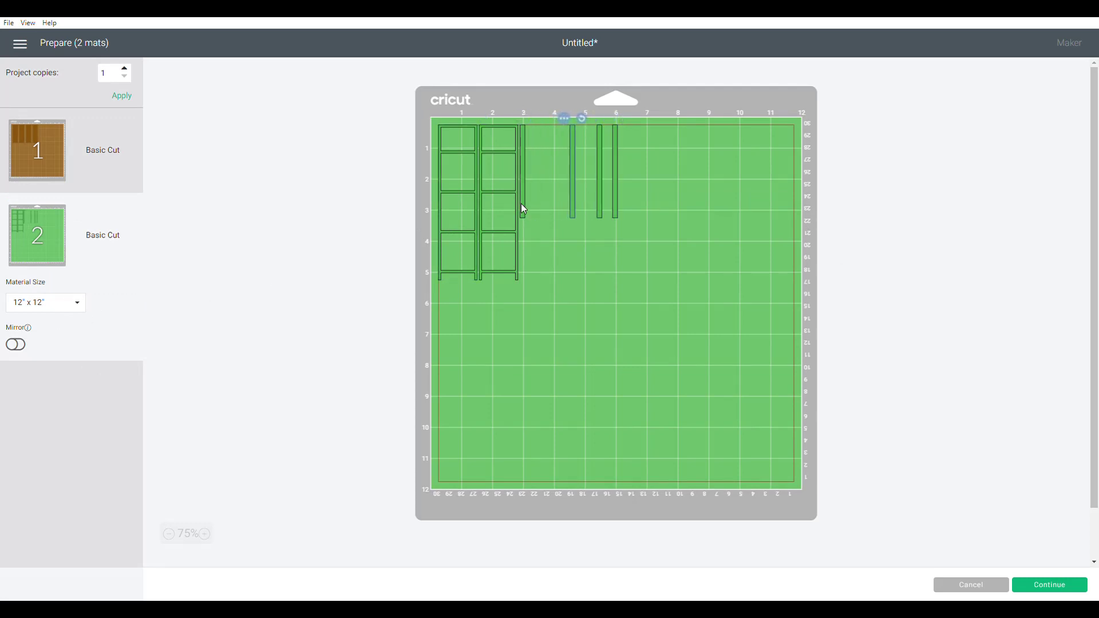
{"action": "left_click_drag", "start_coordinate": [522, 204], "coordinate": [600, 179]}
{"action": "left_click", "coordinate": [580, 181]}
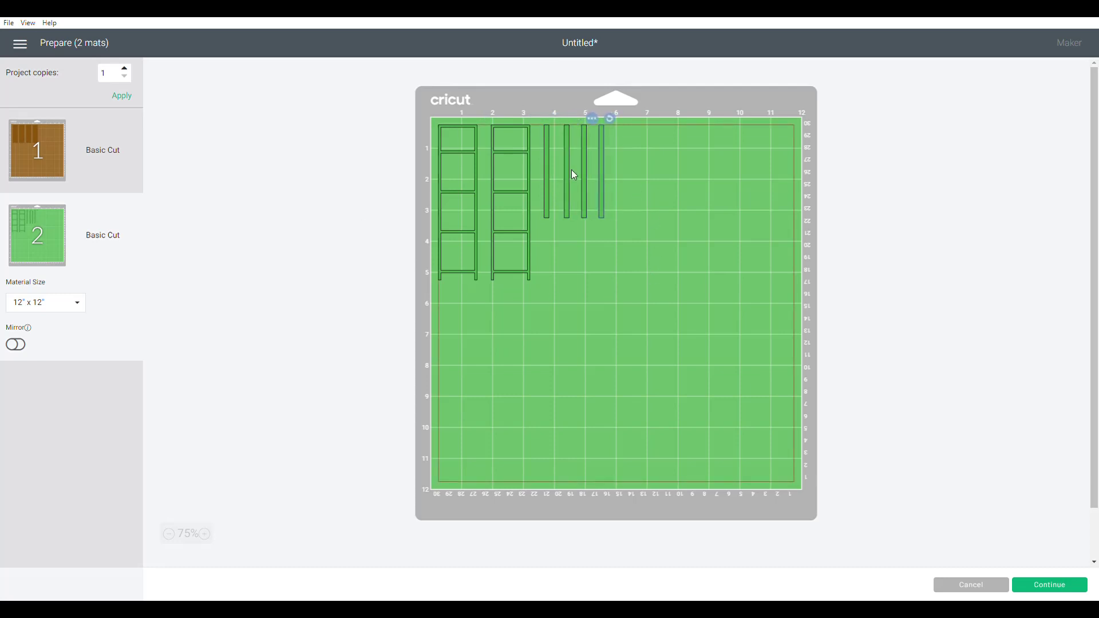